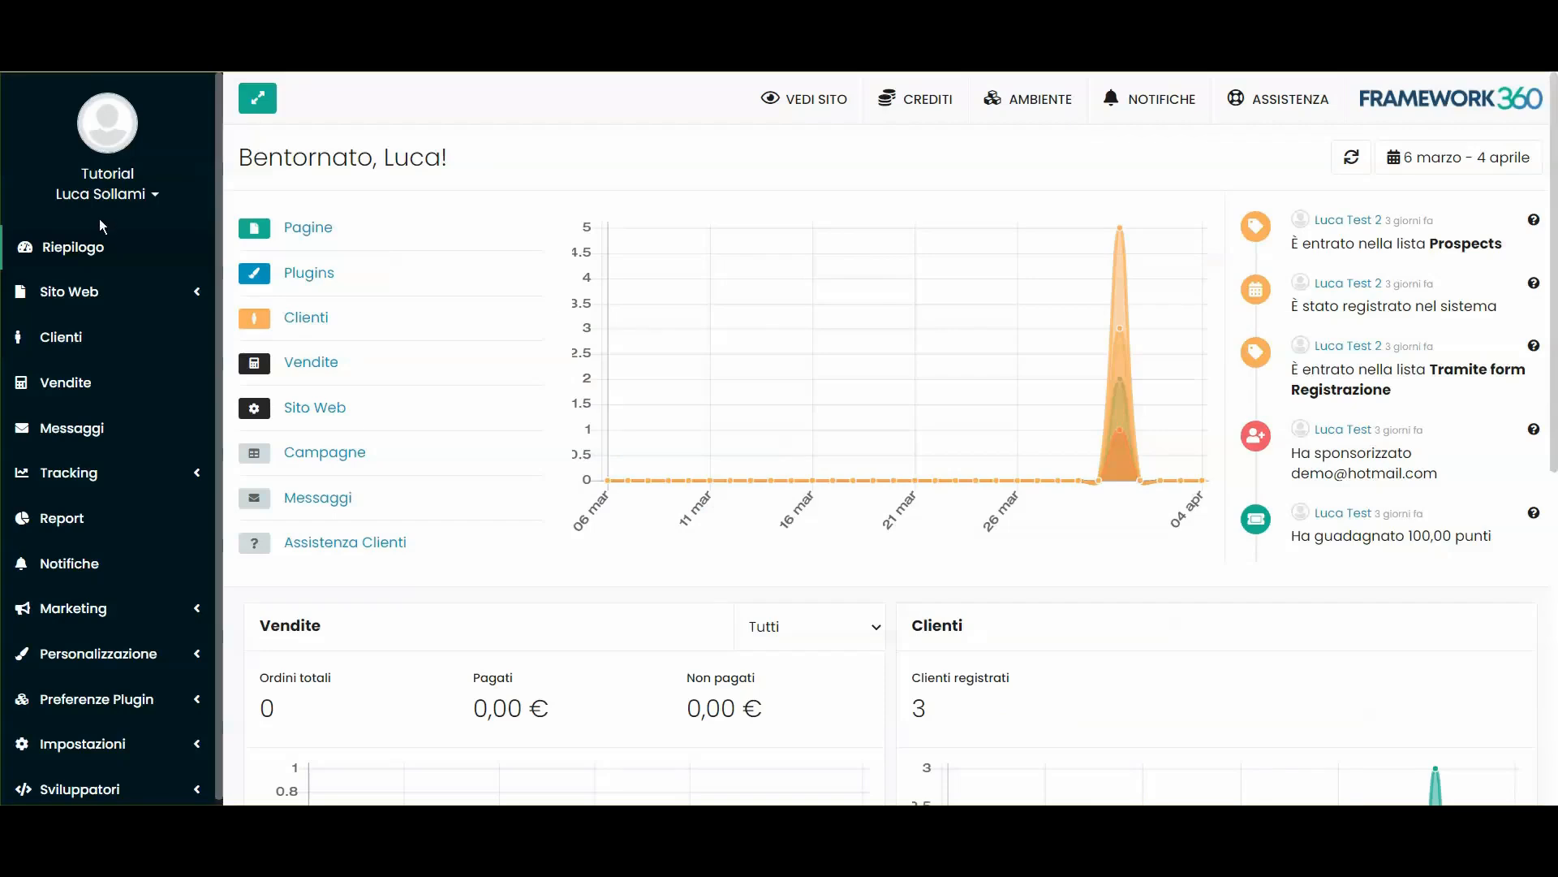
# Open the plugin catalogue under Personalizzazione and search it for "gdpr"
pyautogui.click(96, 654)
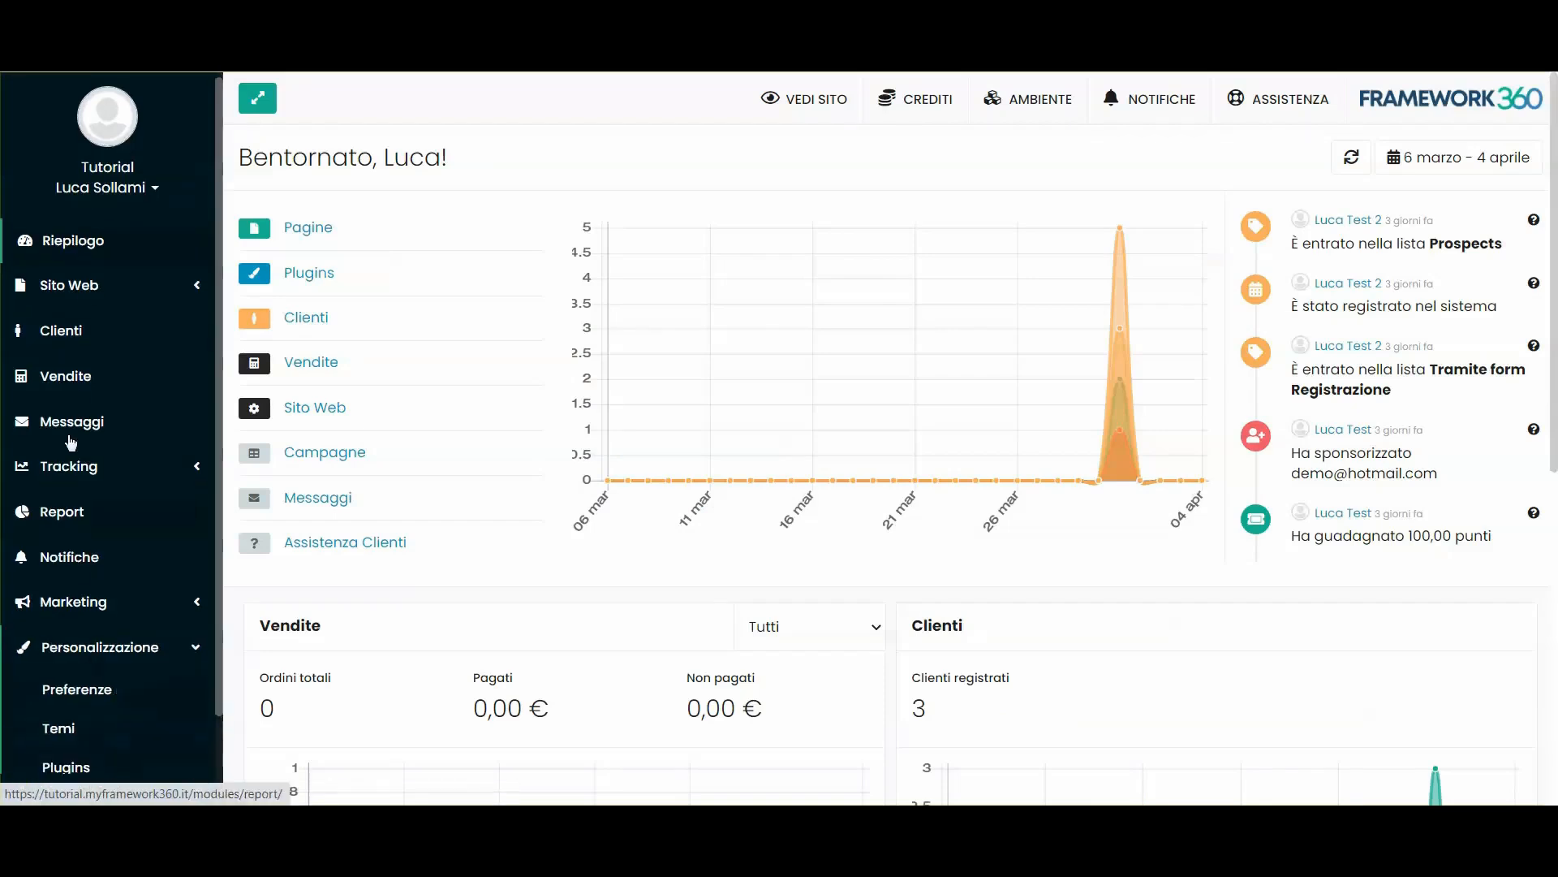
pyautogui.scroll(-2, 125, 550)
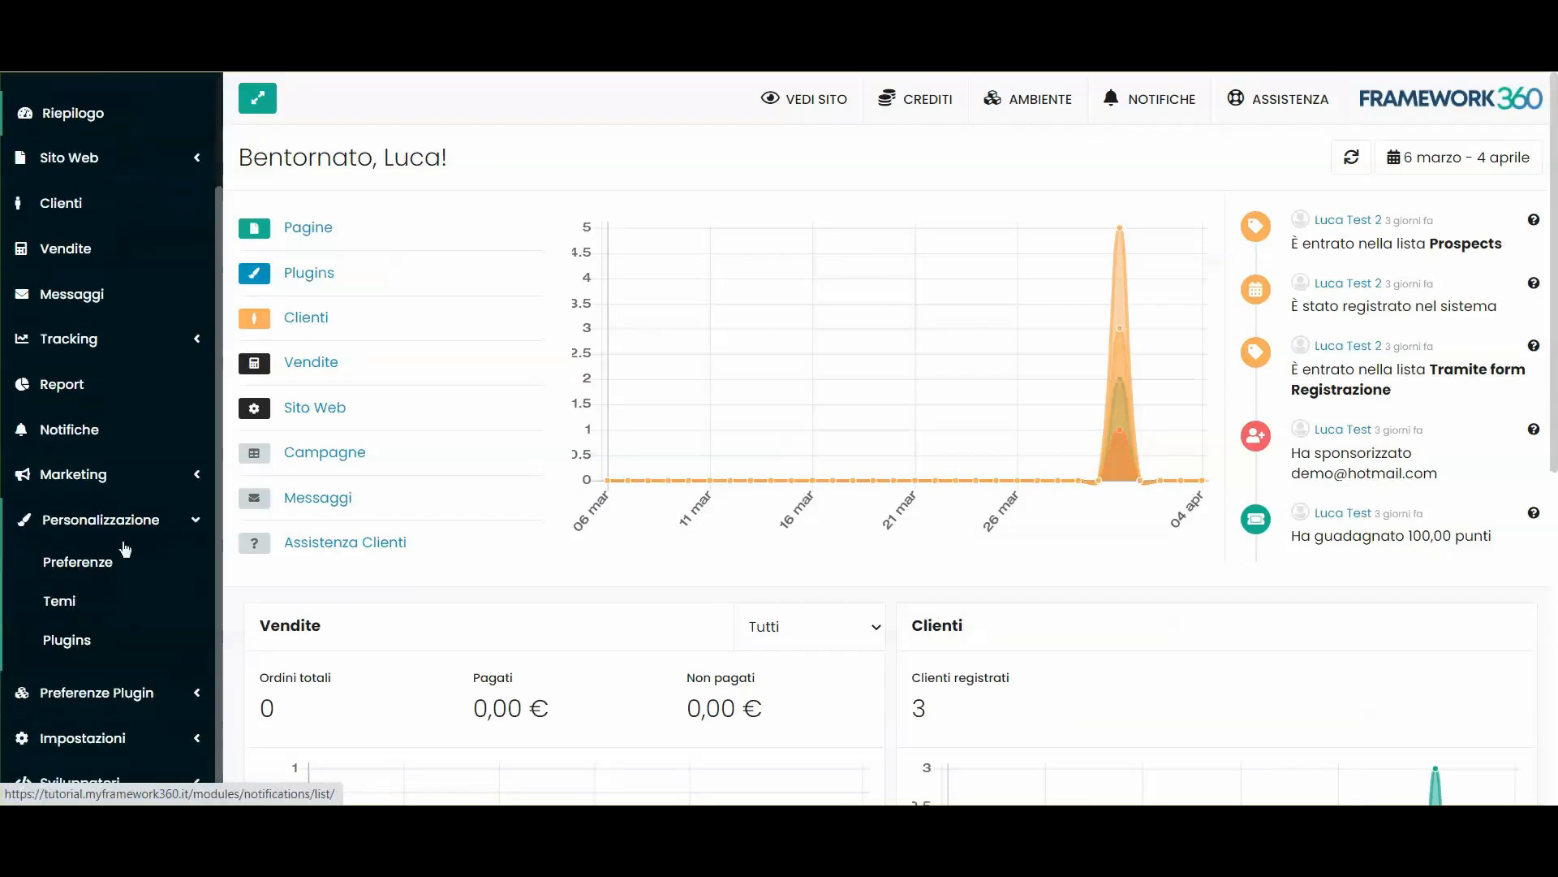
pyautogui.click(82, 642)
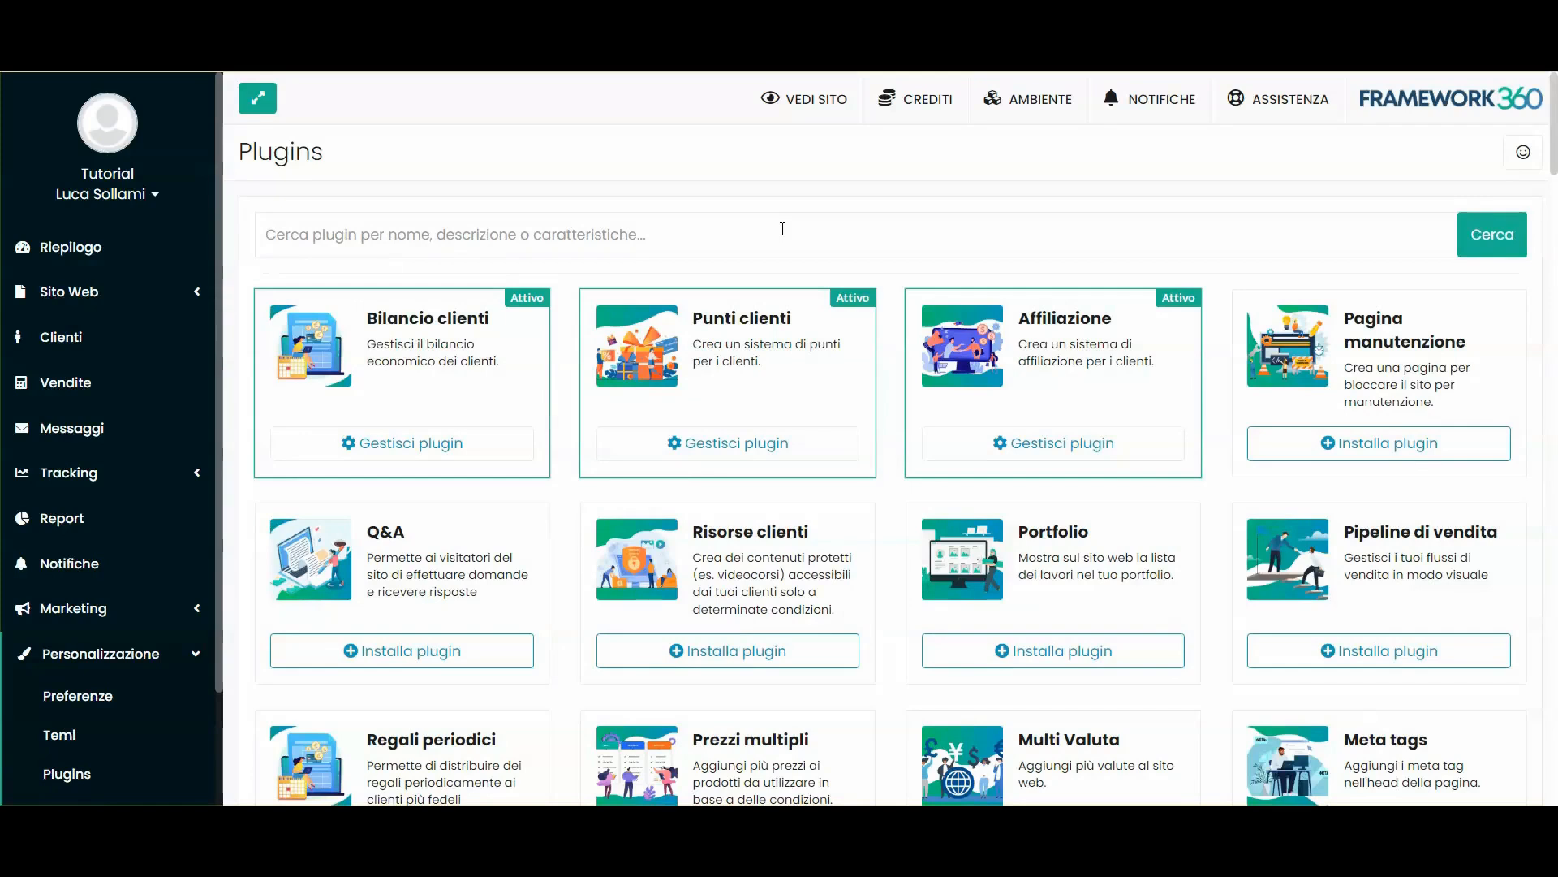
pyautogui.click(395, 231)
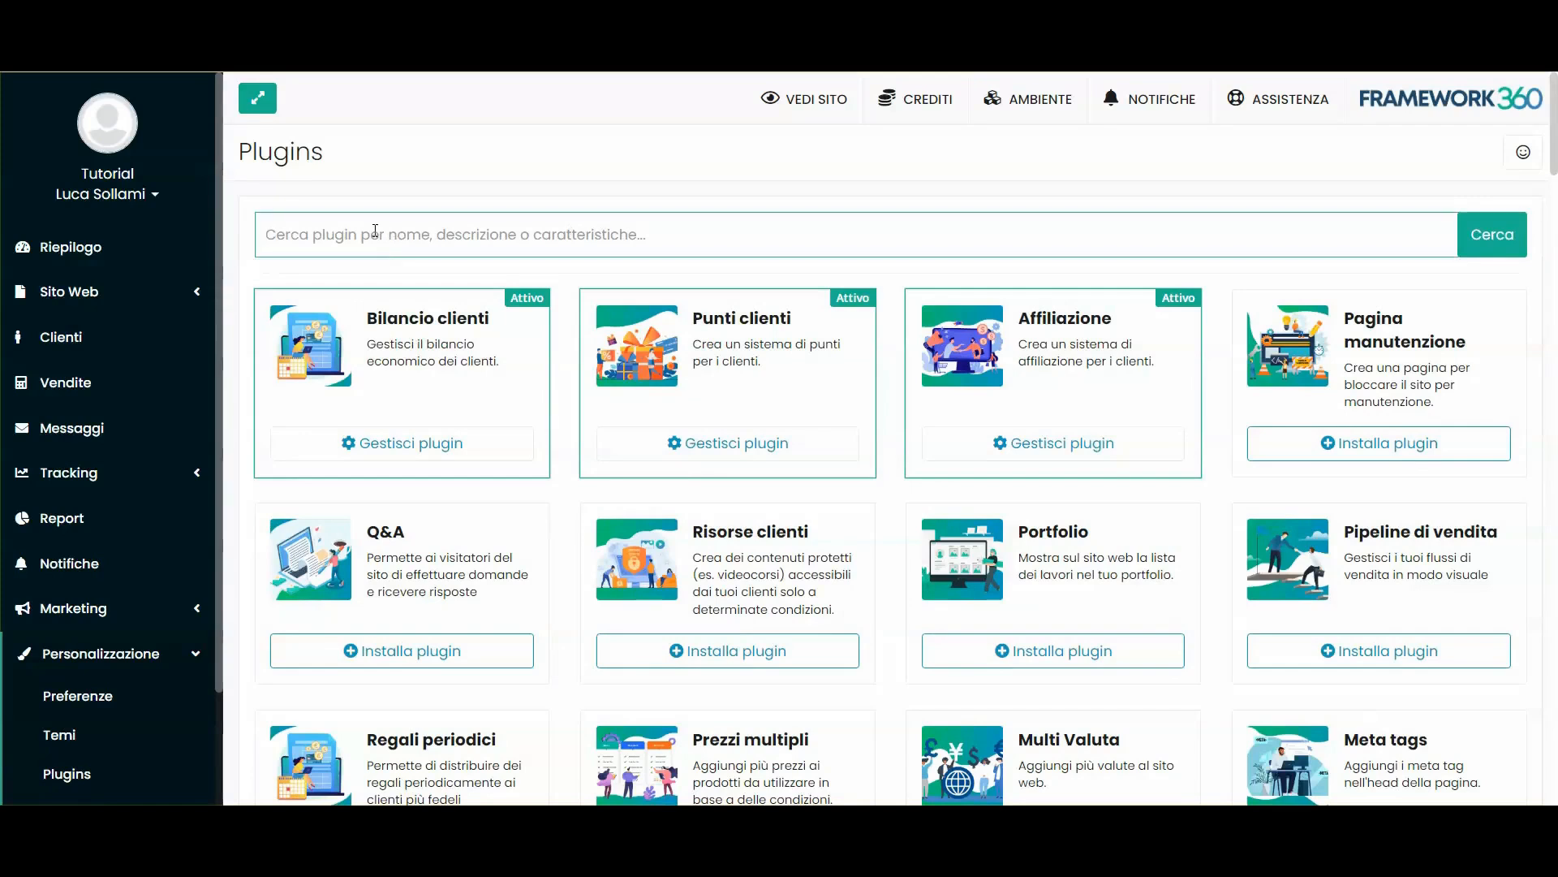
pyautogui.write('gdpr')
# Open the details of the GDPR plugin and install it with all its features
pyautogui.click(655, 334)
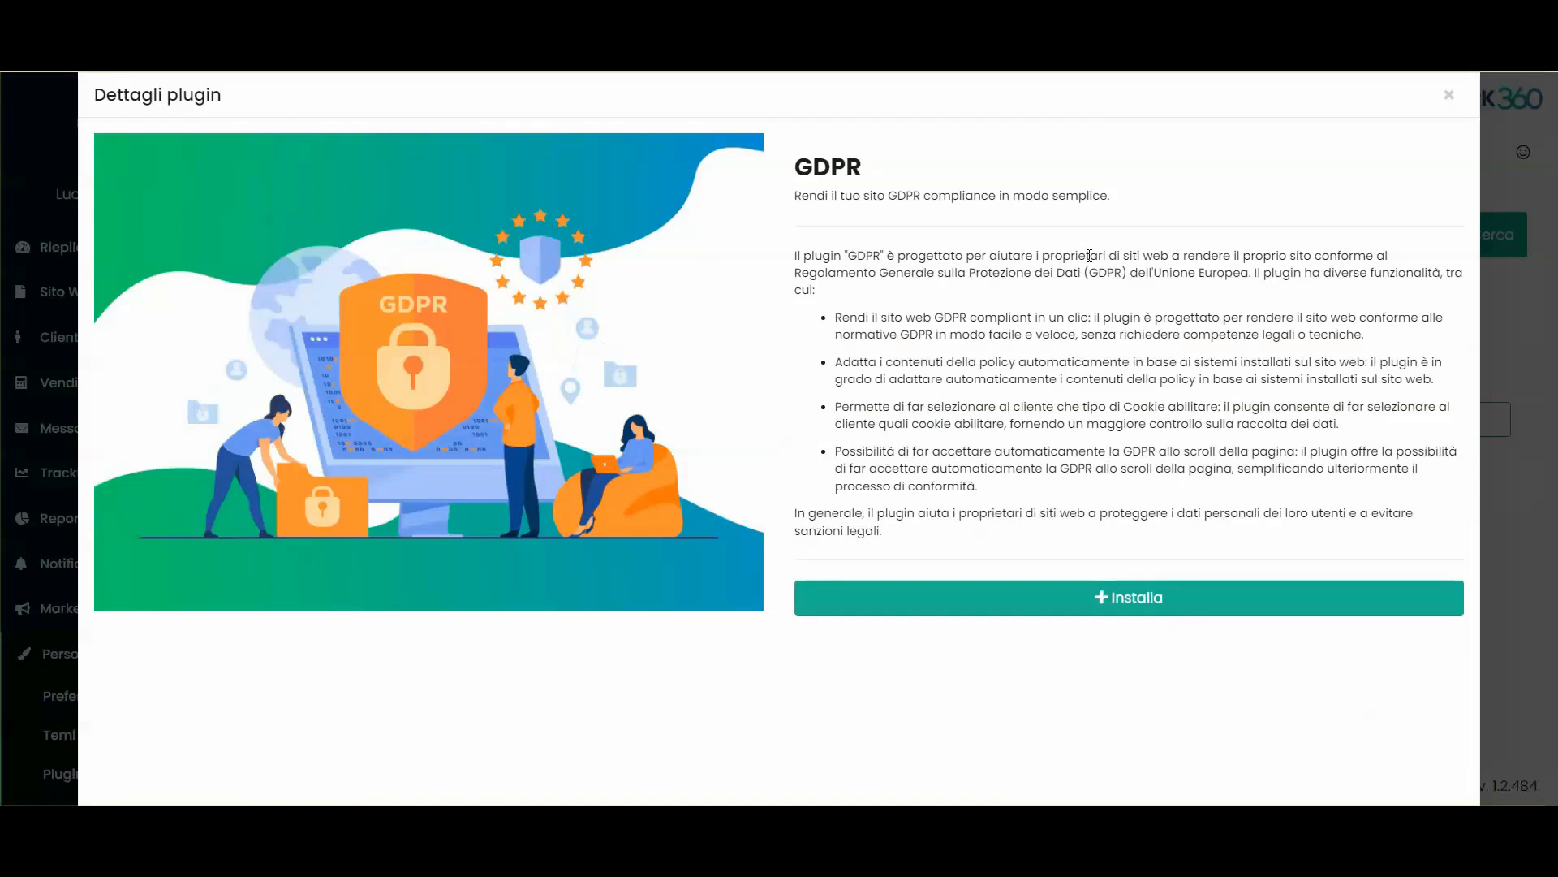
pyautogui.click(1147, 603)
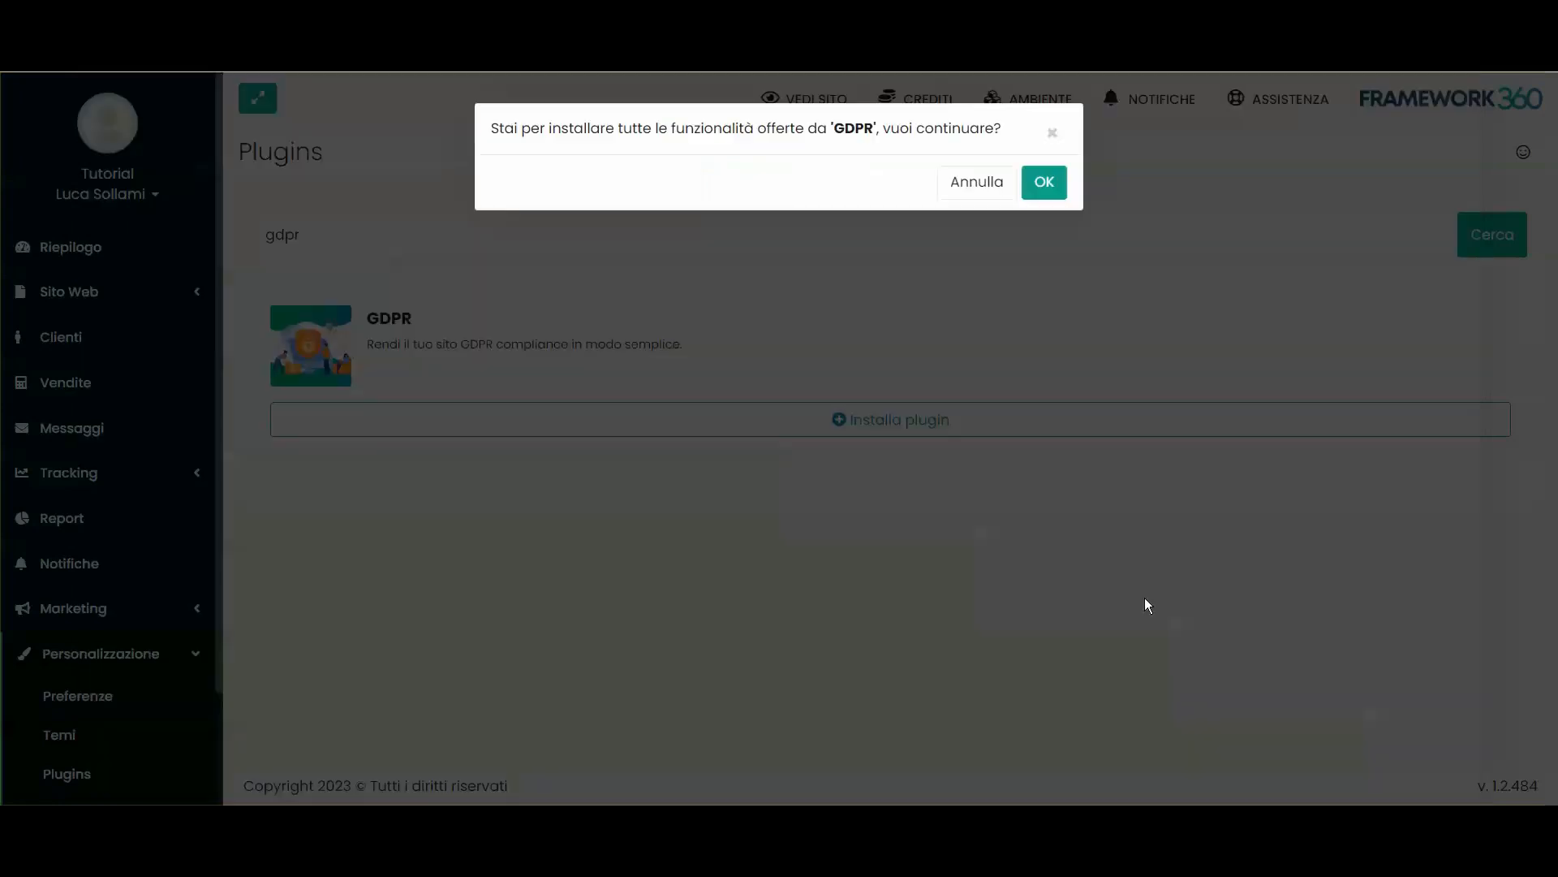
pyautogui.click(1042, 187)
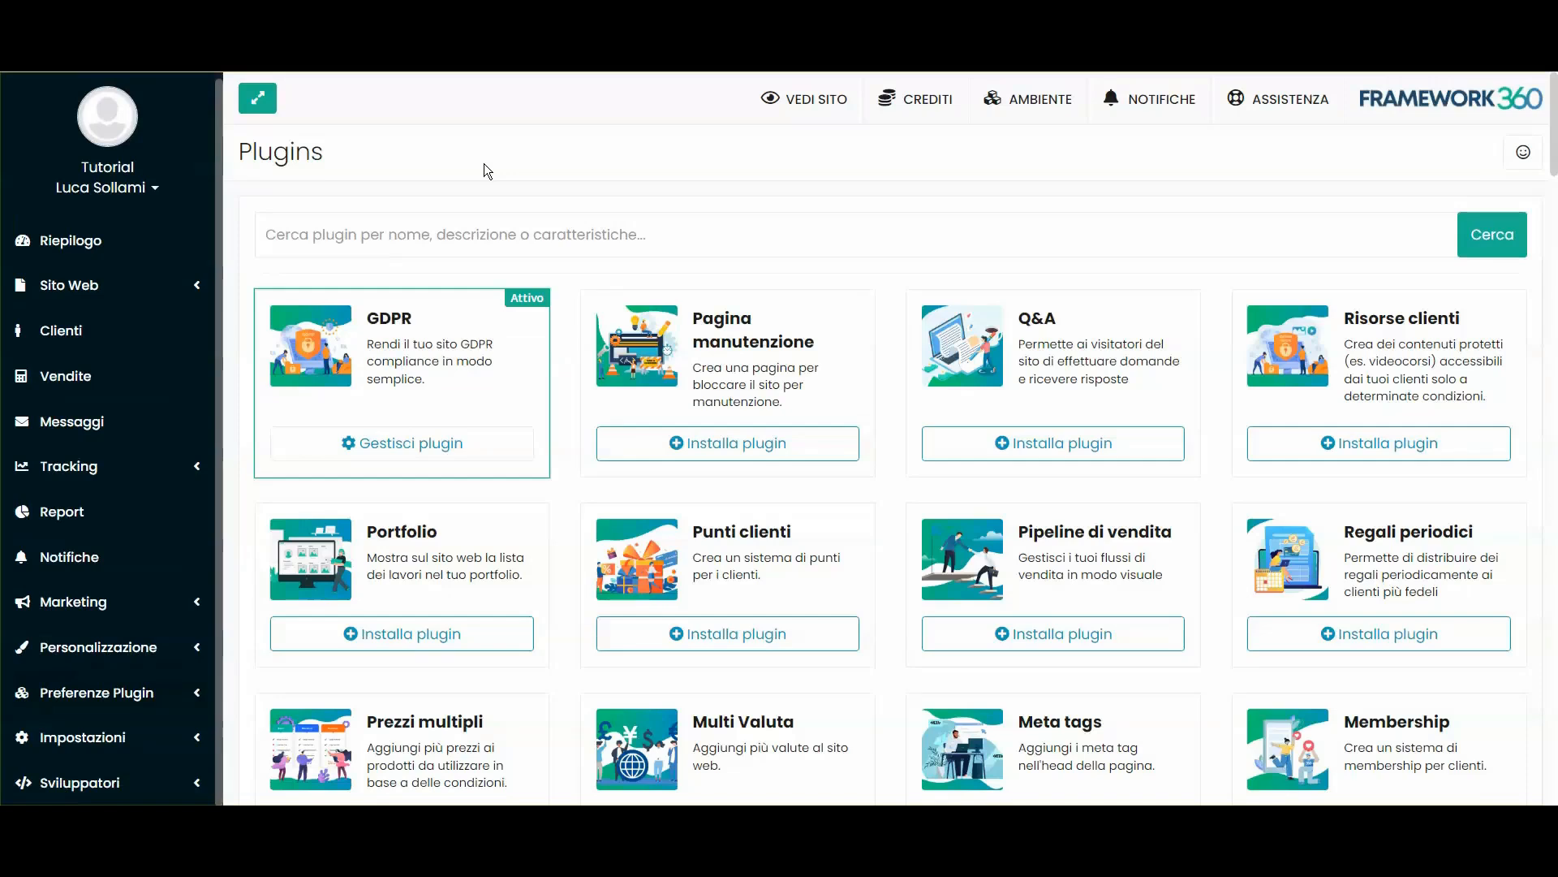
# Open the Preferenze GDPR page of the installed plugin and look over its general settings
pyautogui.click(105, 696)
pyautogui.scroll(-1, 114, 568)
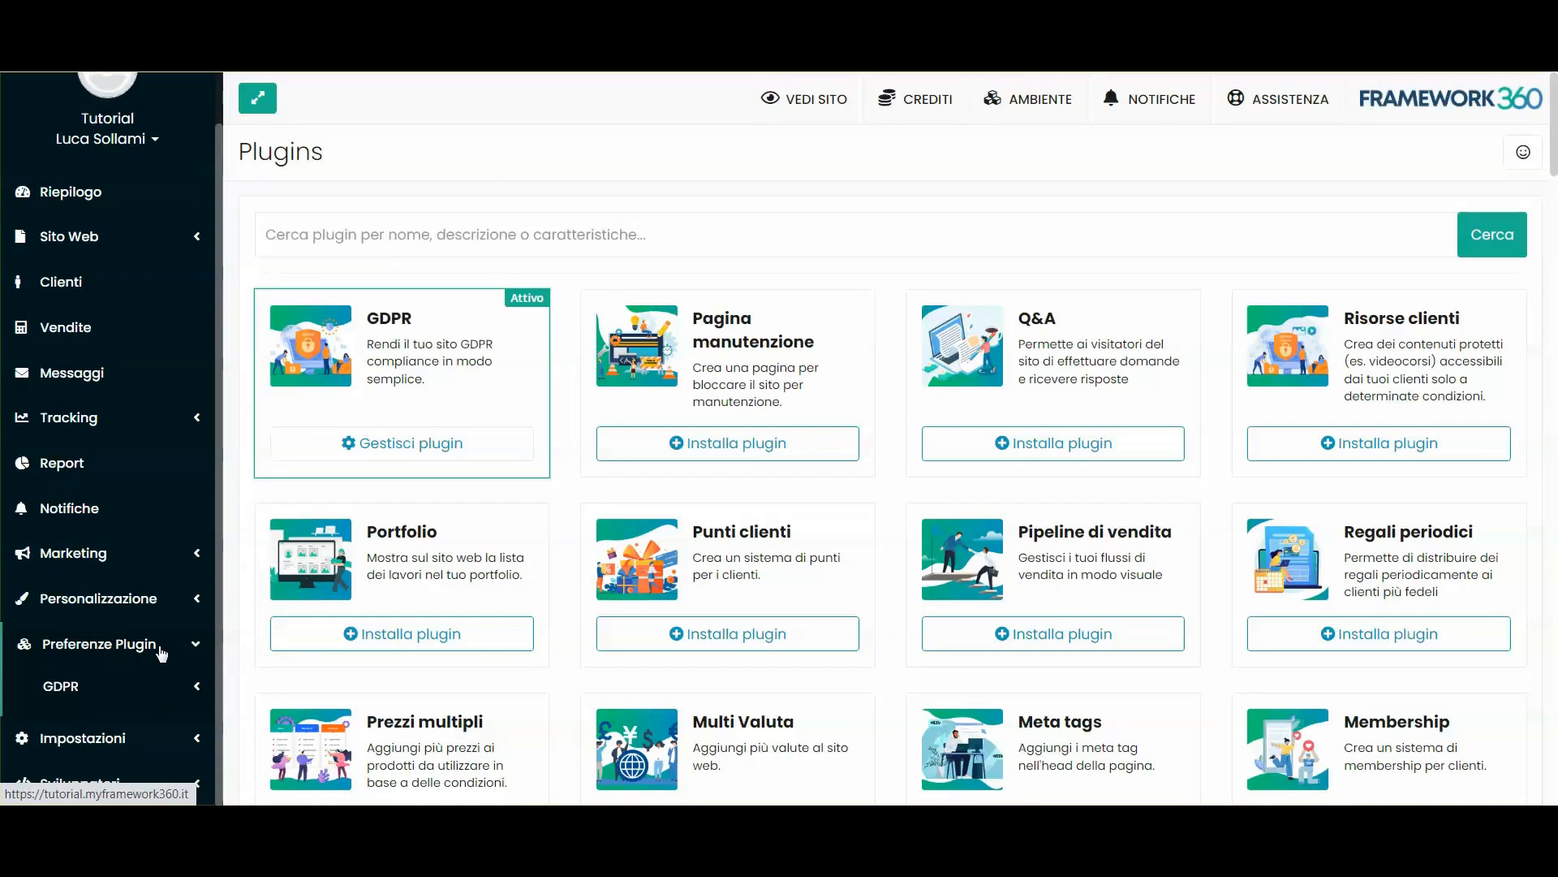
pyautogui.click(69, 686)
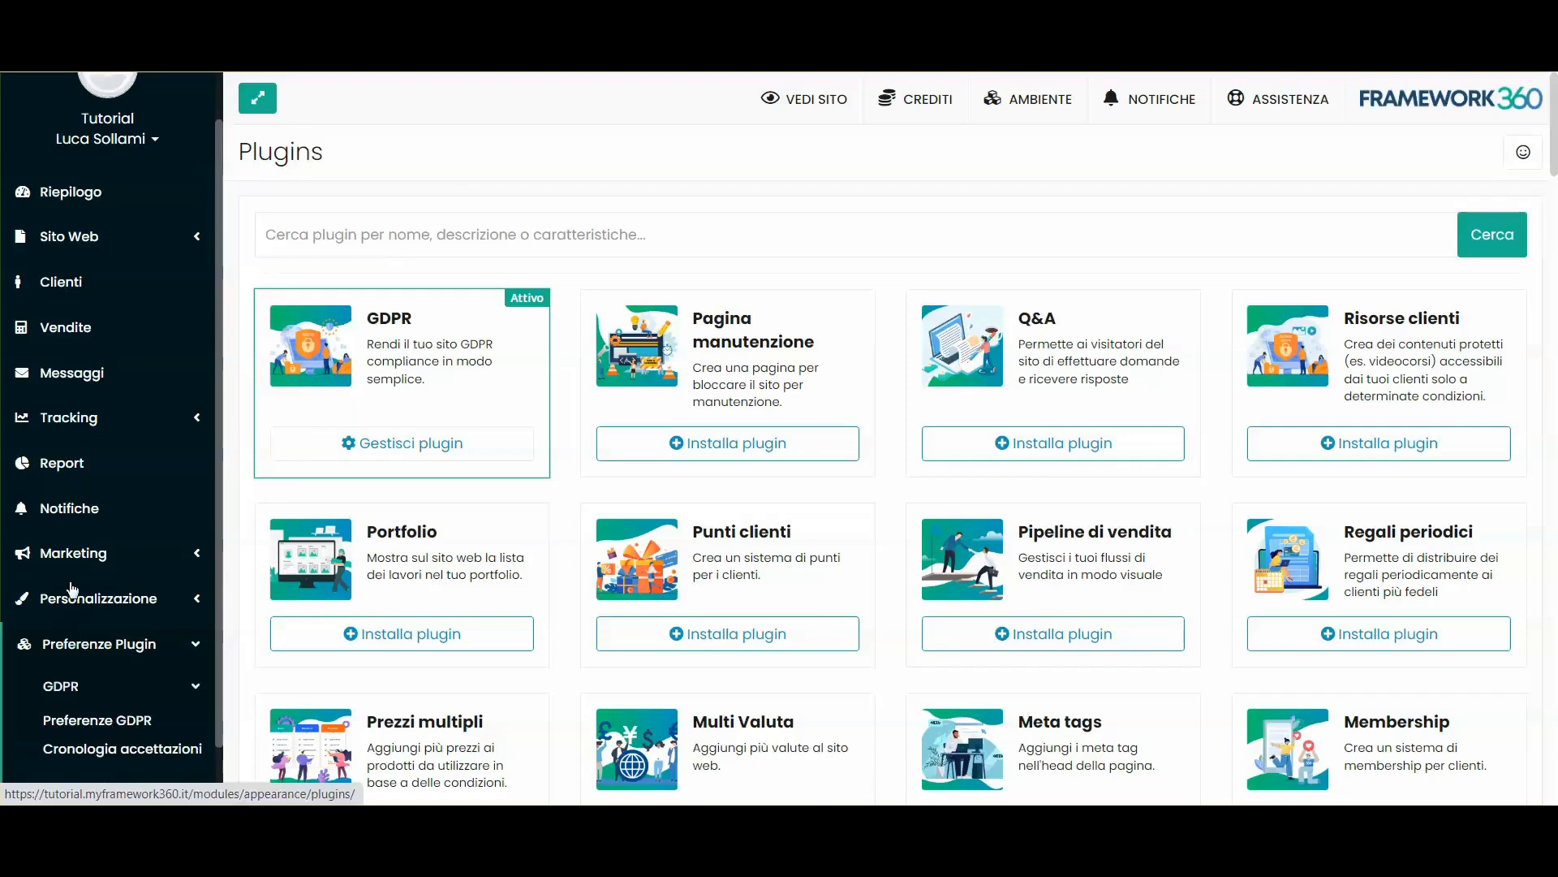
pyautogui.scroll(-1, 71, 591)
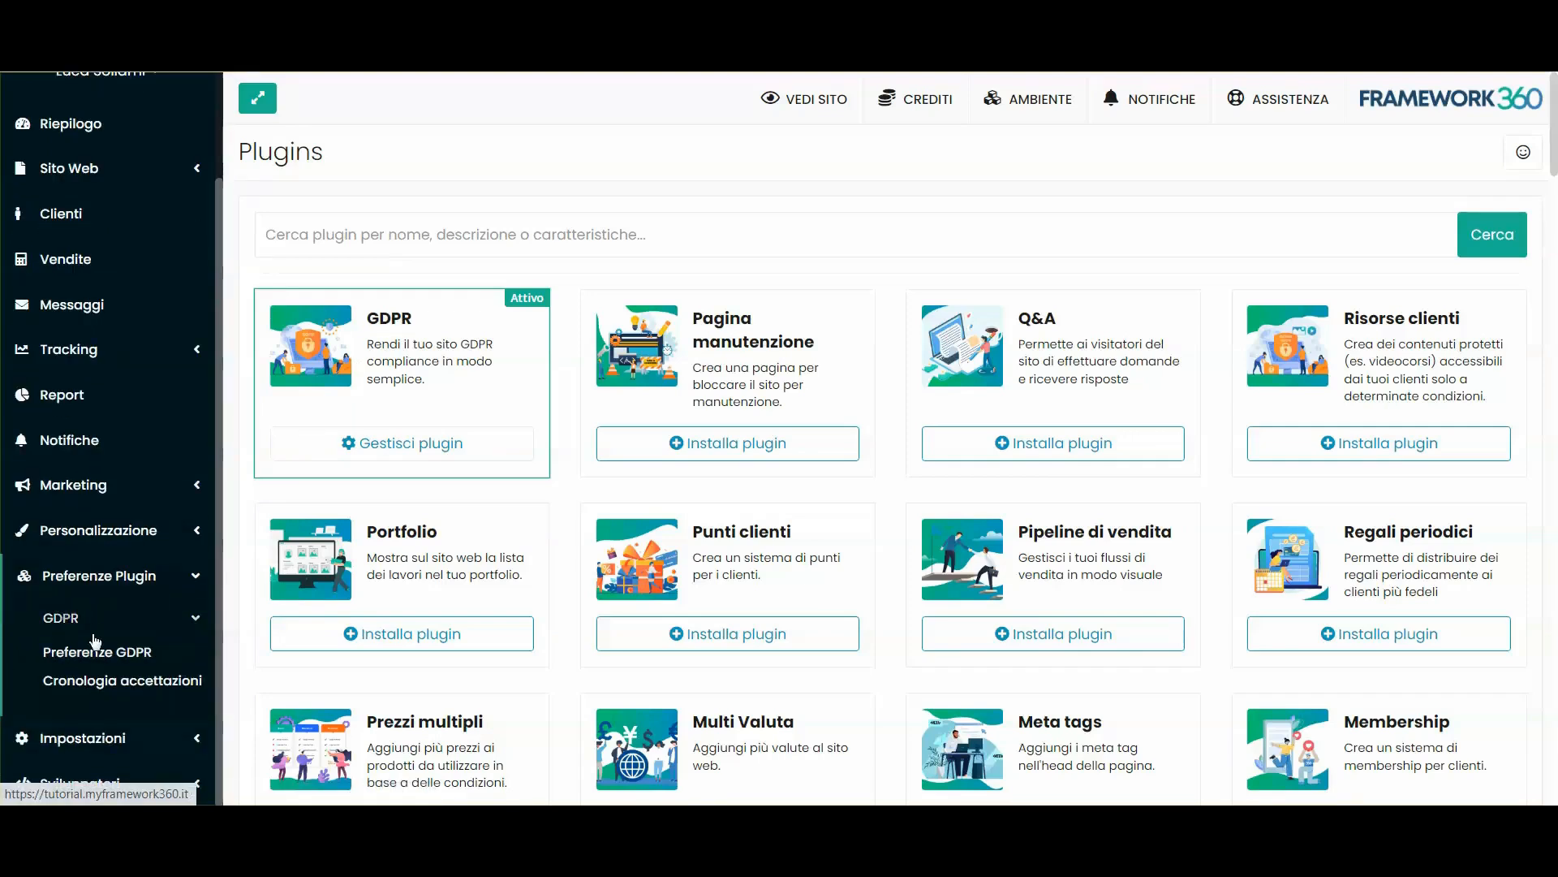
pyautogui.click(304, 627)
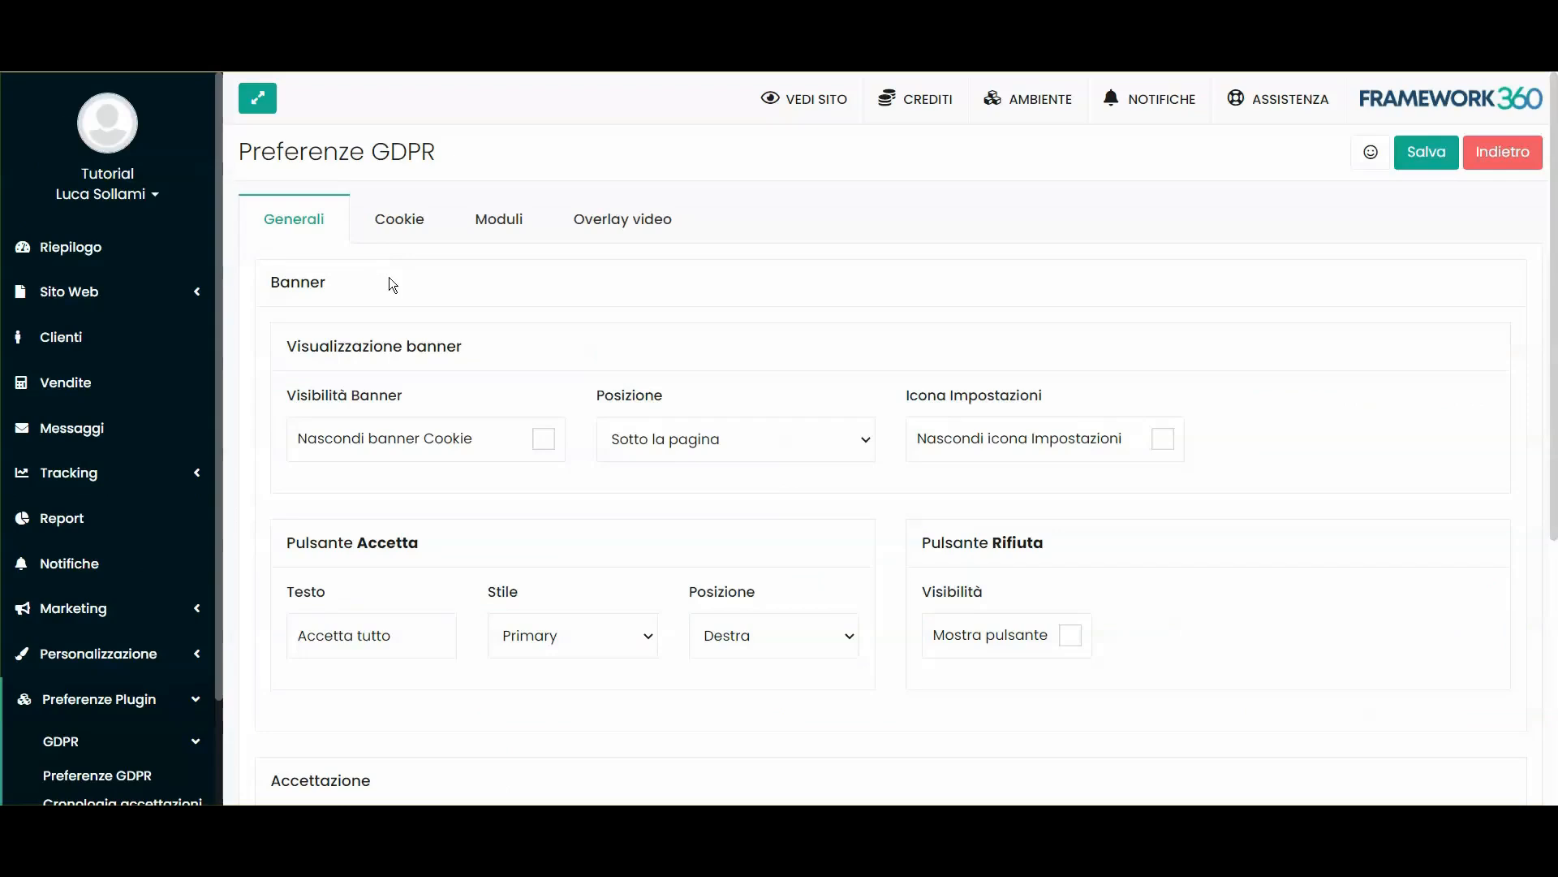
pyautogui.scroll(-3, 394, 289)
pyautogui.scroll(3, 385, 221)
# Enable Nascondi banner Cookie in the general settings, save the preferences and view the site
pyautogui.click(1426, 151)
pyautogui.scroll(-1, 334, 411)
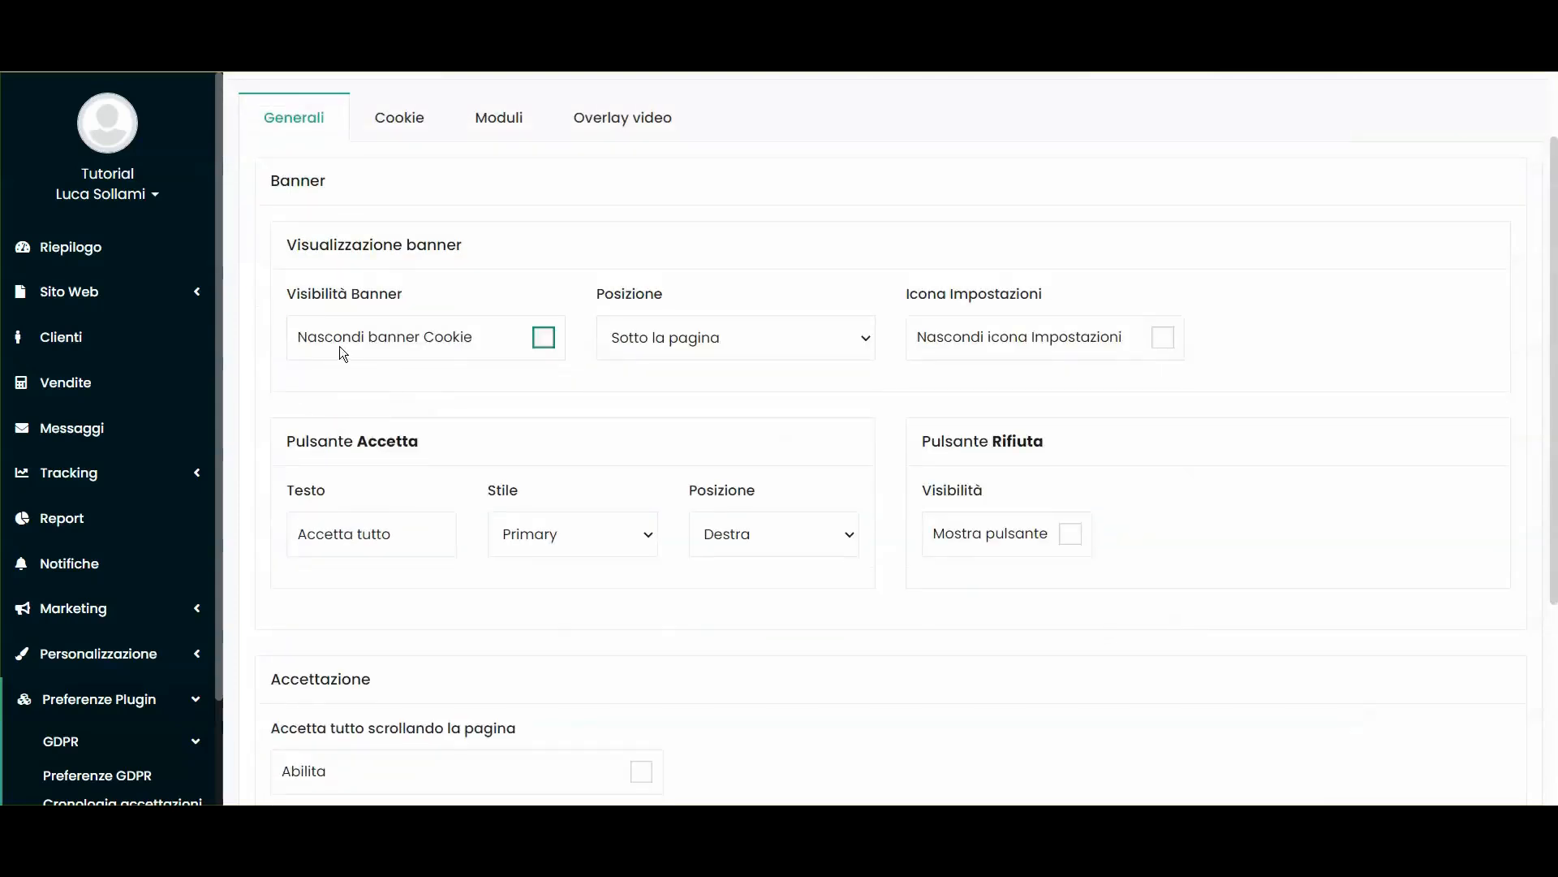
pyautogui.click(542, 337)
pyautogui.scroll(1, 1059, 339)
pyautogui.click(1426, 165)
pyautogui.click(803, 98)
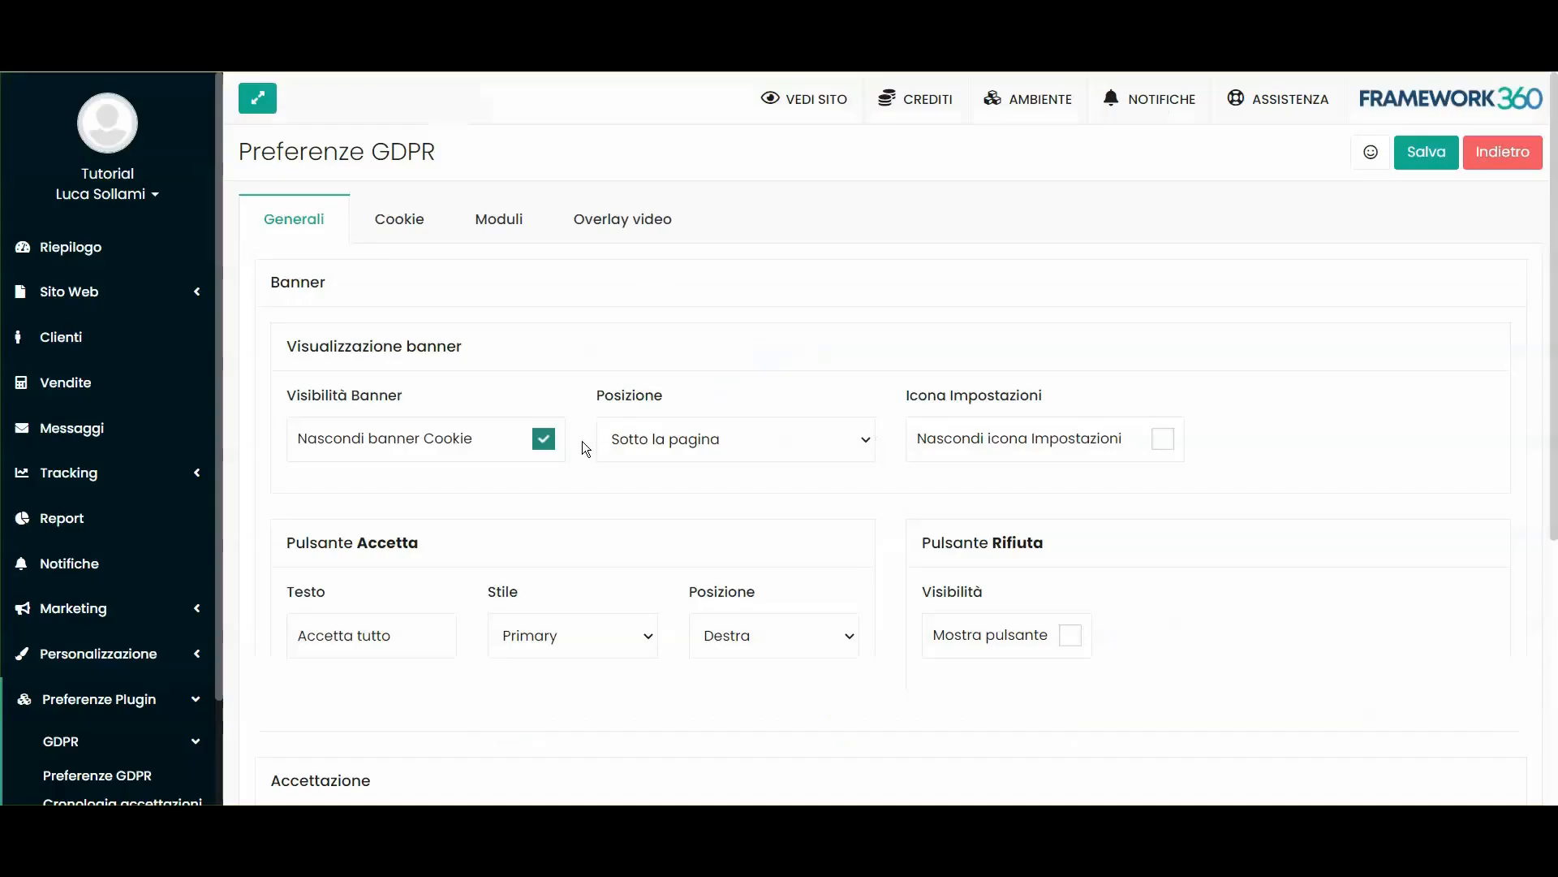
# Disable Nascondi banner Cookie and save the GDPR preferences
pyautogui.click(543, 438)
pyautogui.click(1426, 151)
# Set the cookie banner's position to Al centro and save the preferences
pyautogui.click(643, 441)
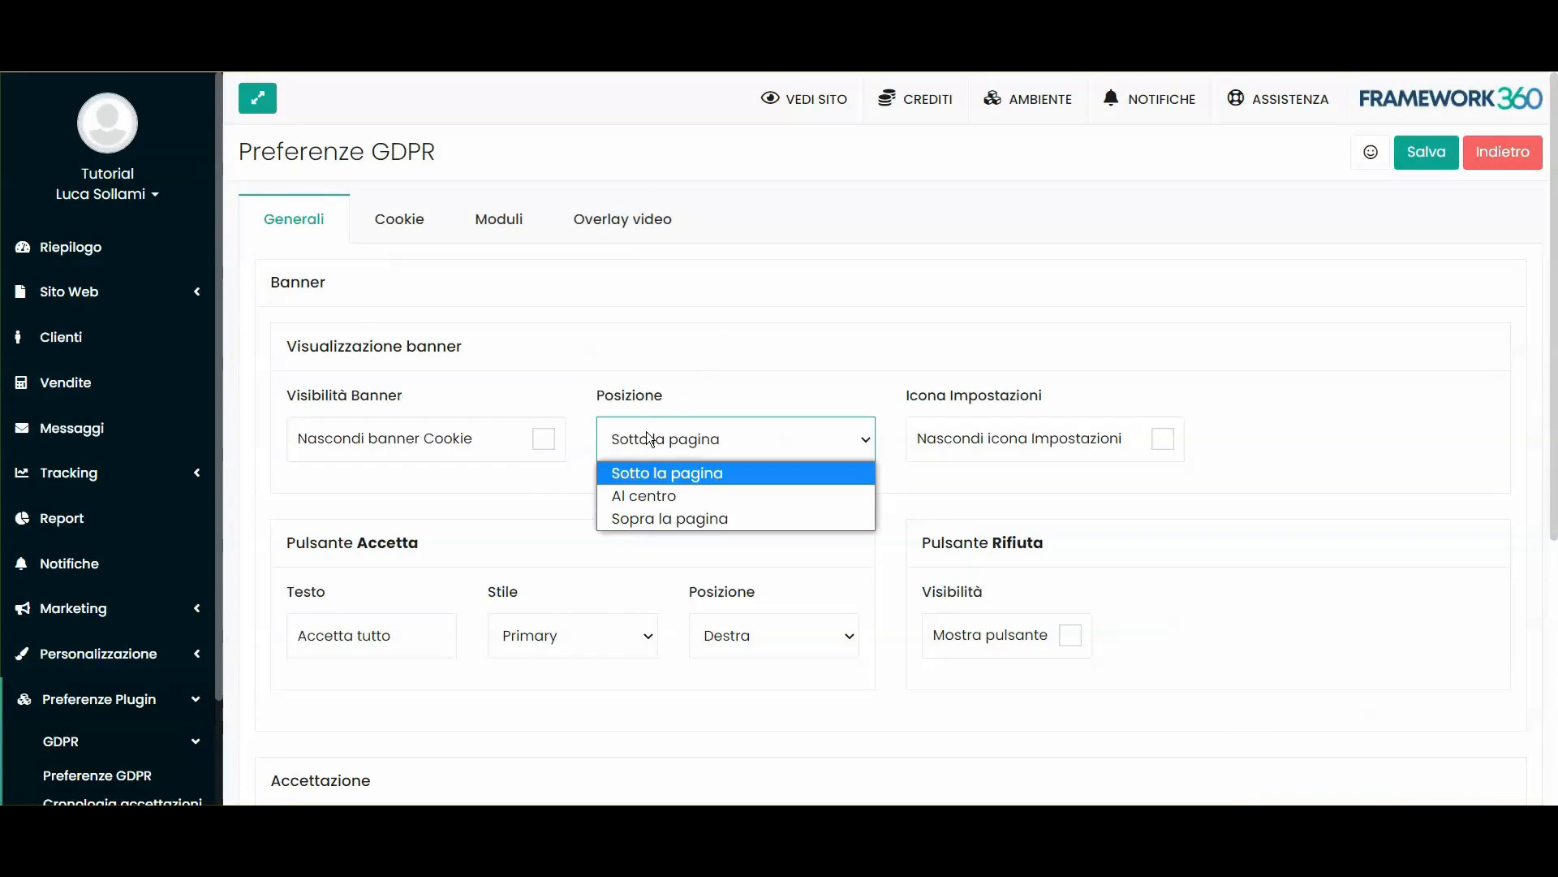
pyautogui.click(651, 378)
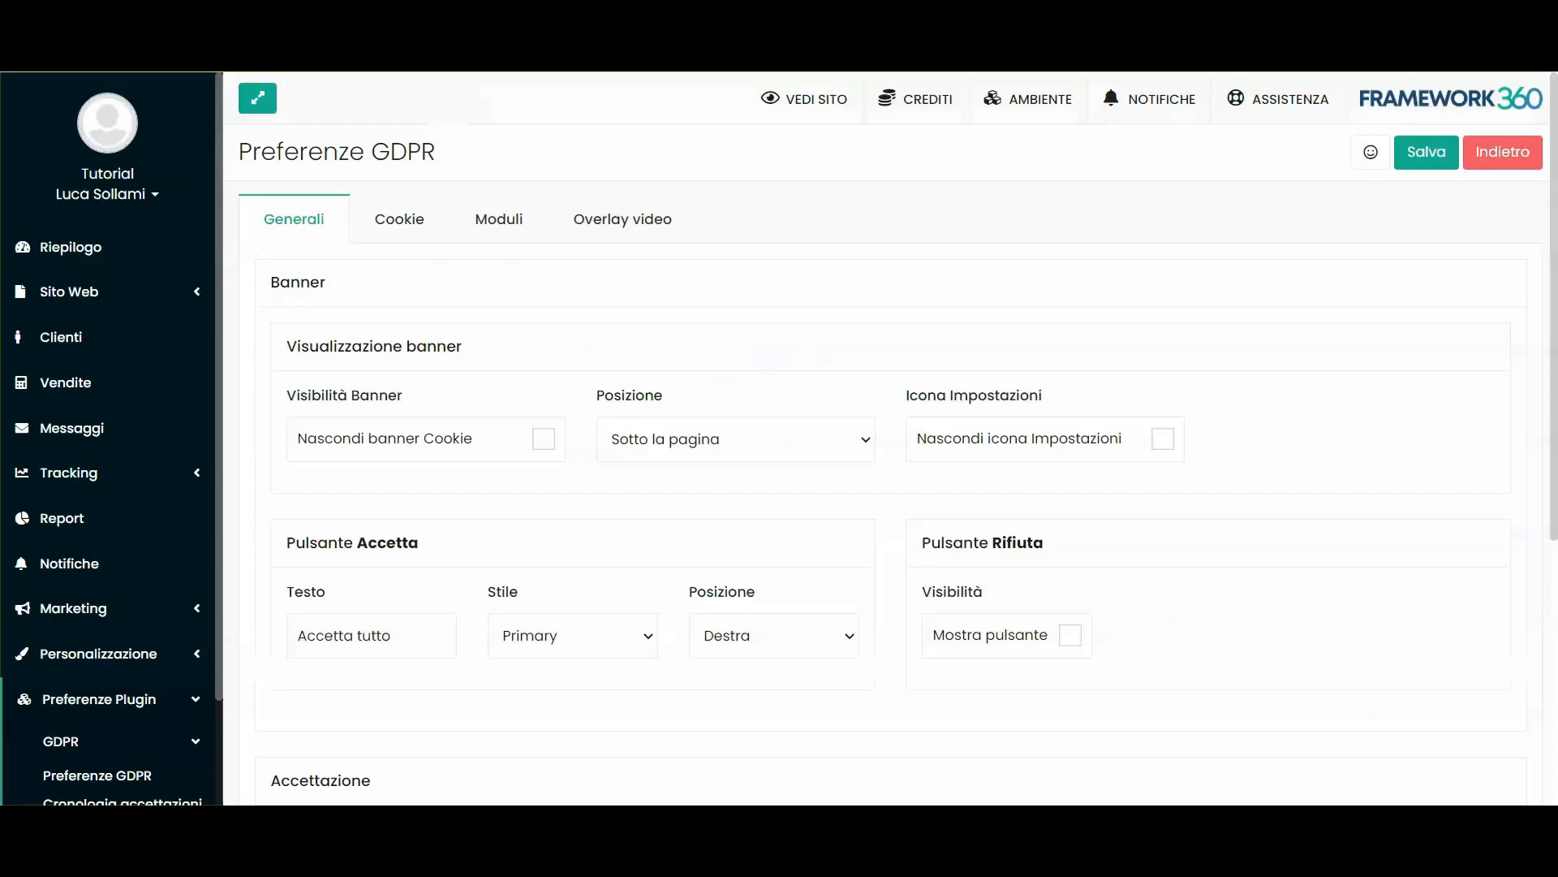
pyautogui.click(649, 439)
pyautogui.click(652, 503)
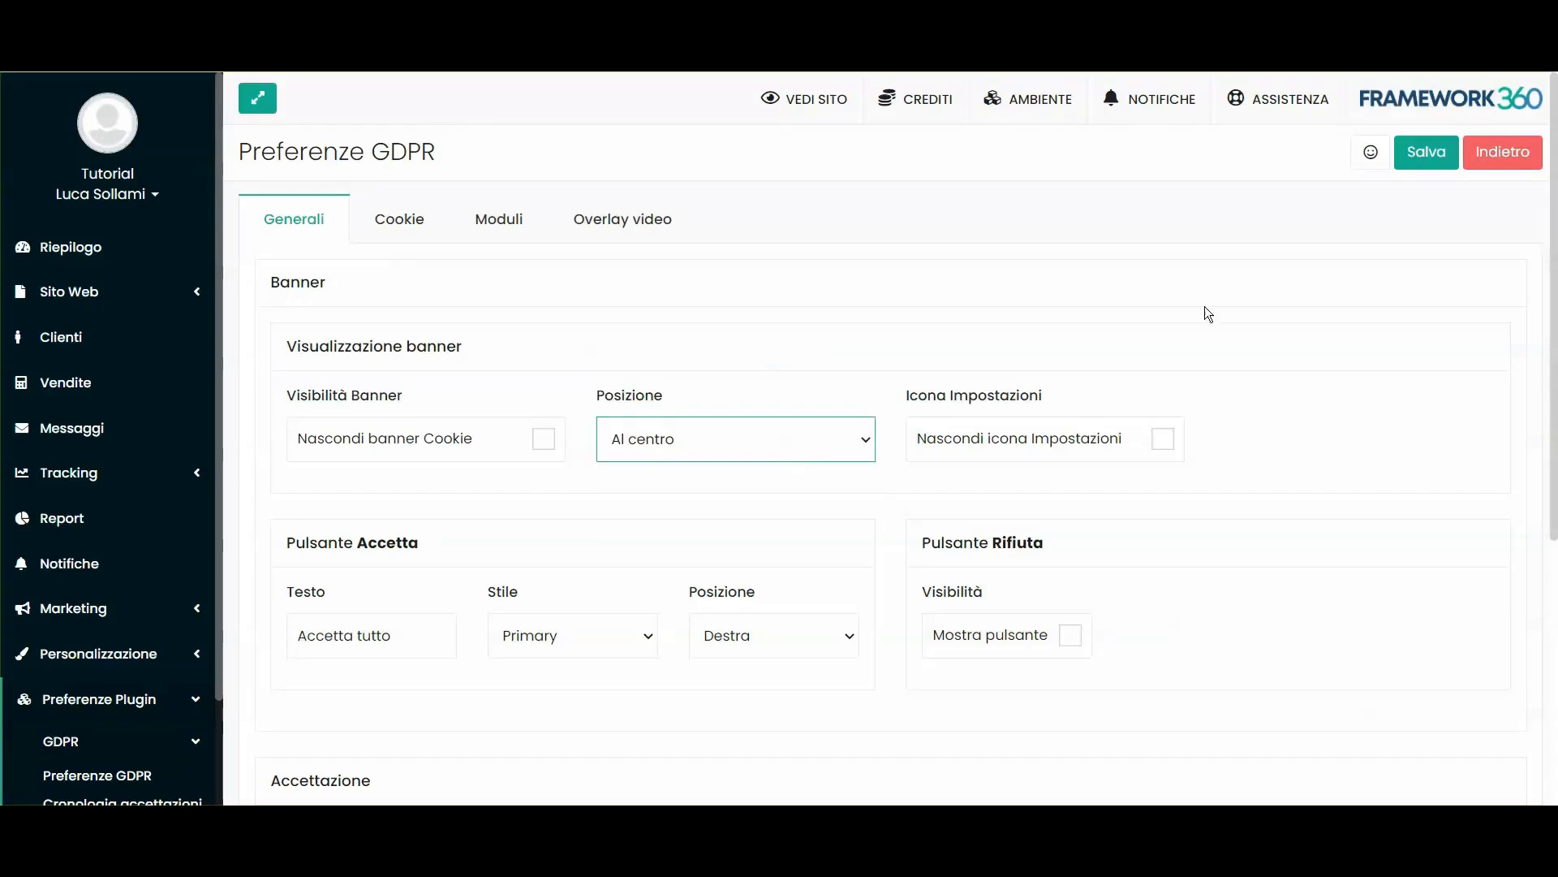
pyautogui.click(1416, 152)
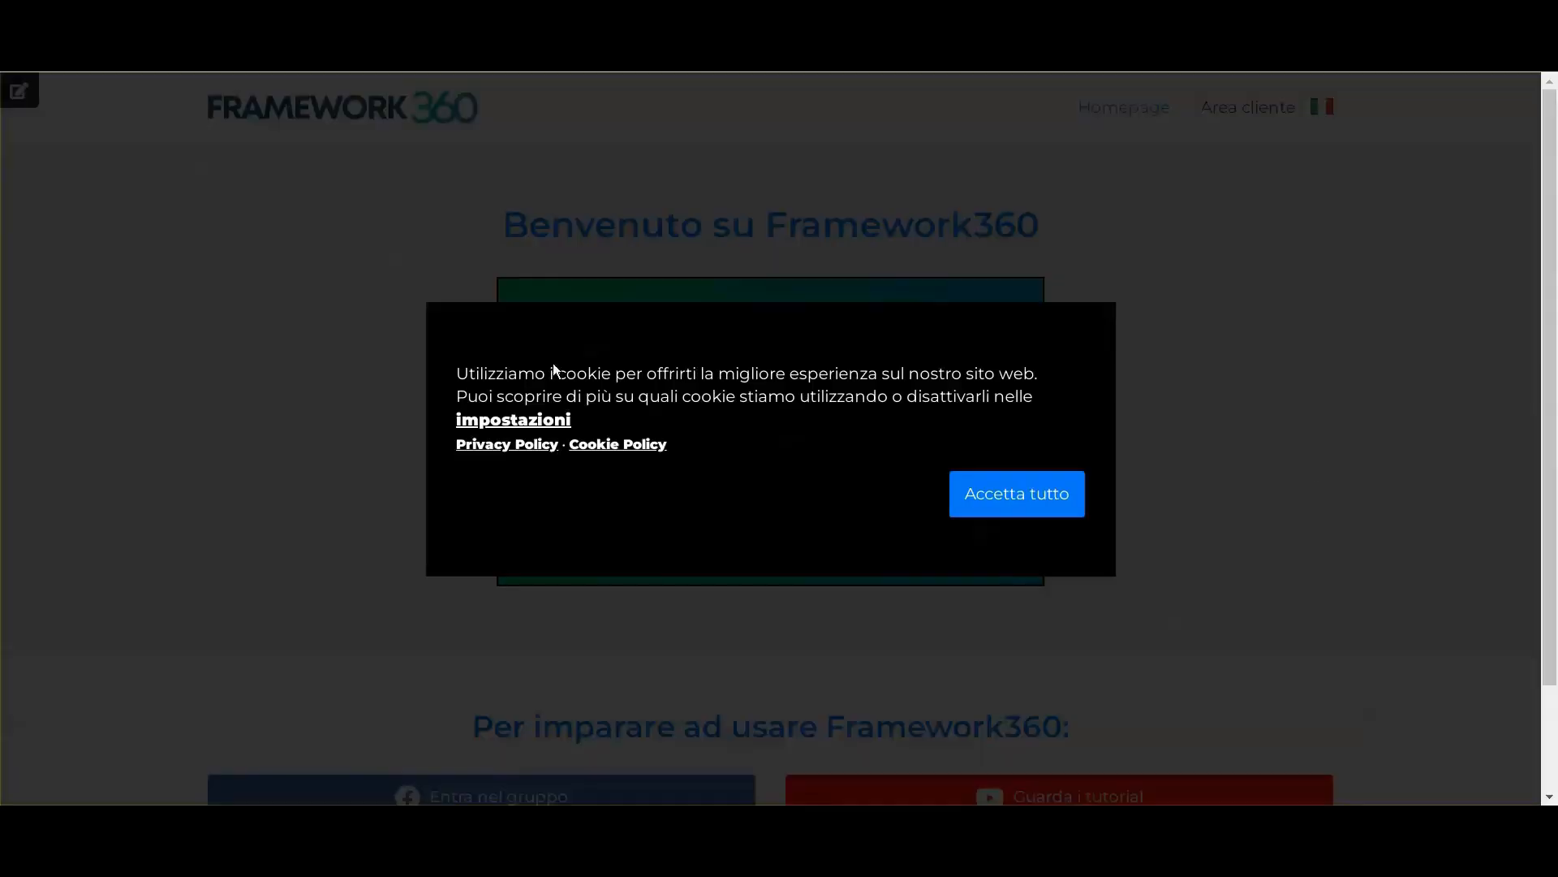
# Set the cookie banner's position to Sopra la pagina and save the preferences
pyautogui.click(735, 439)
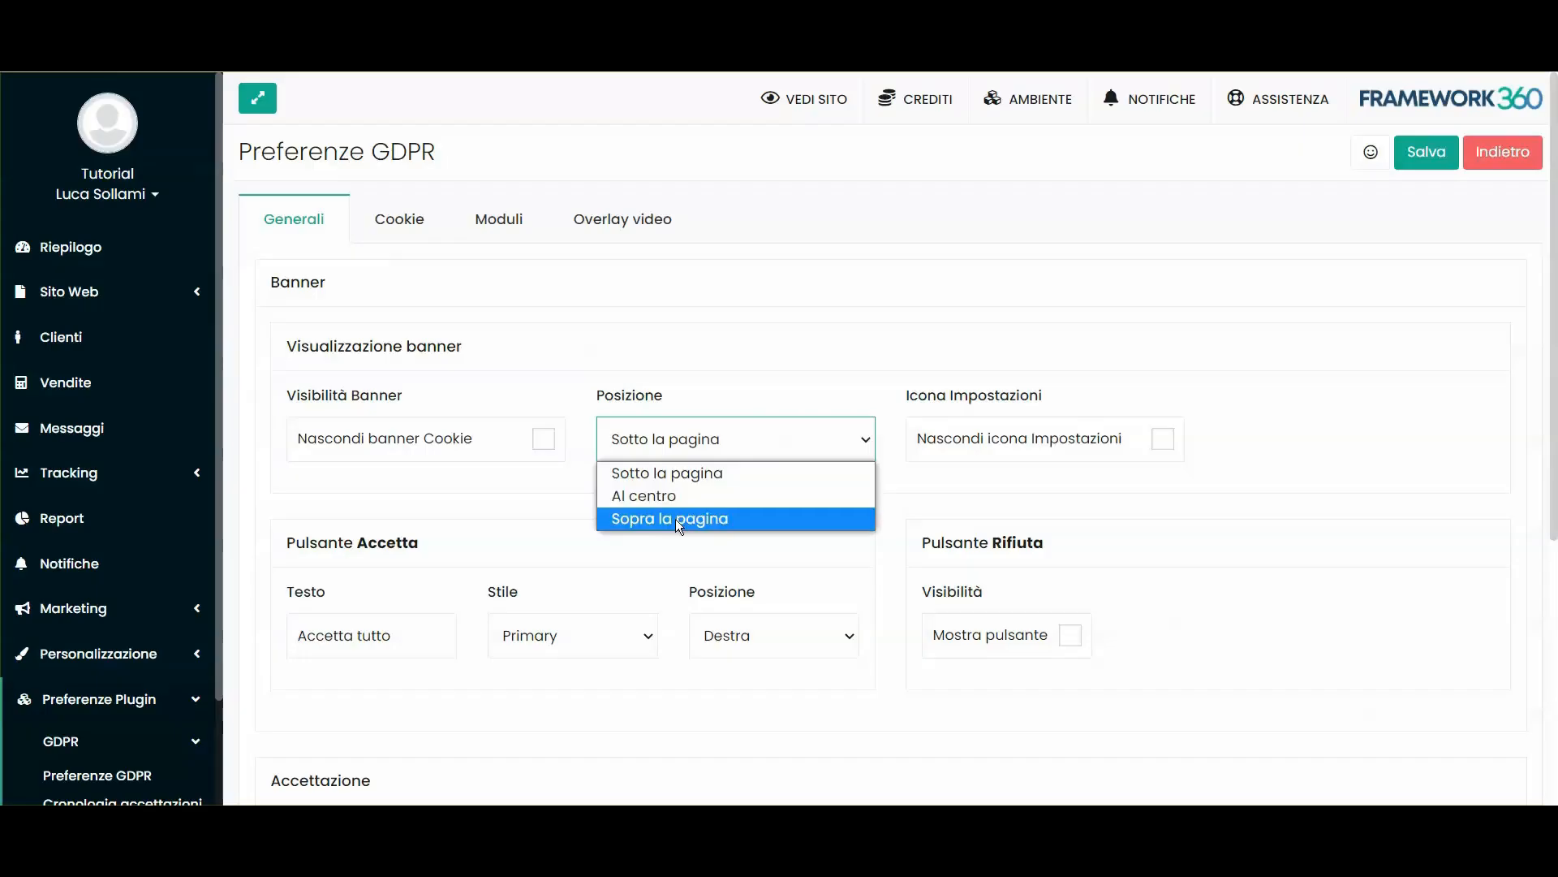
pyautogui.click(678, 520)
pyautogui.click(1426, 153)
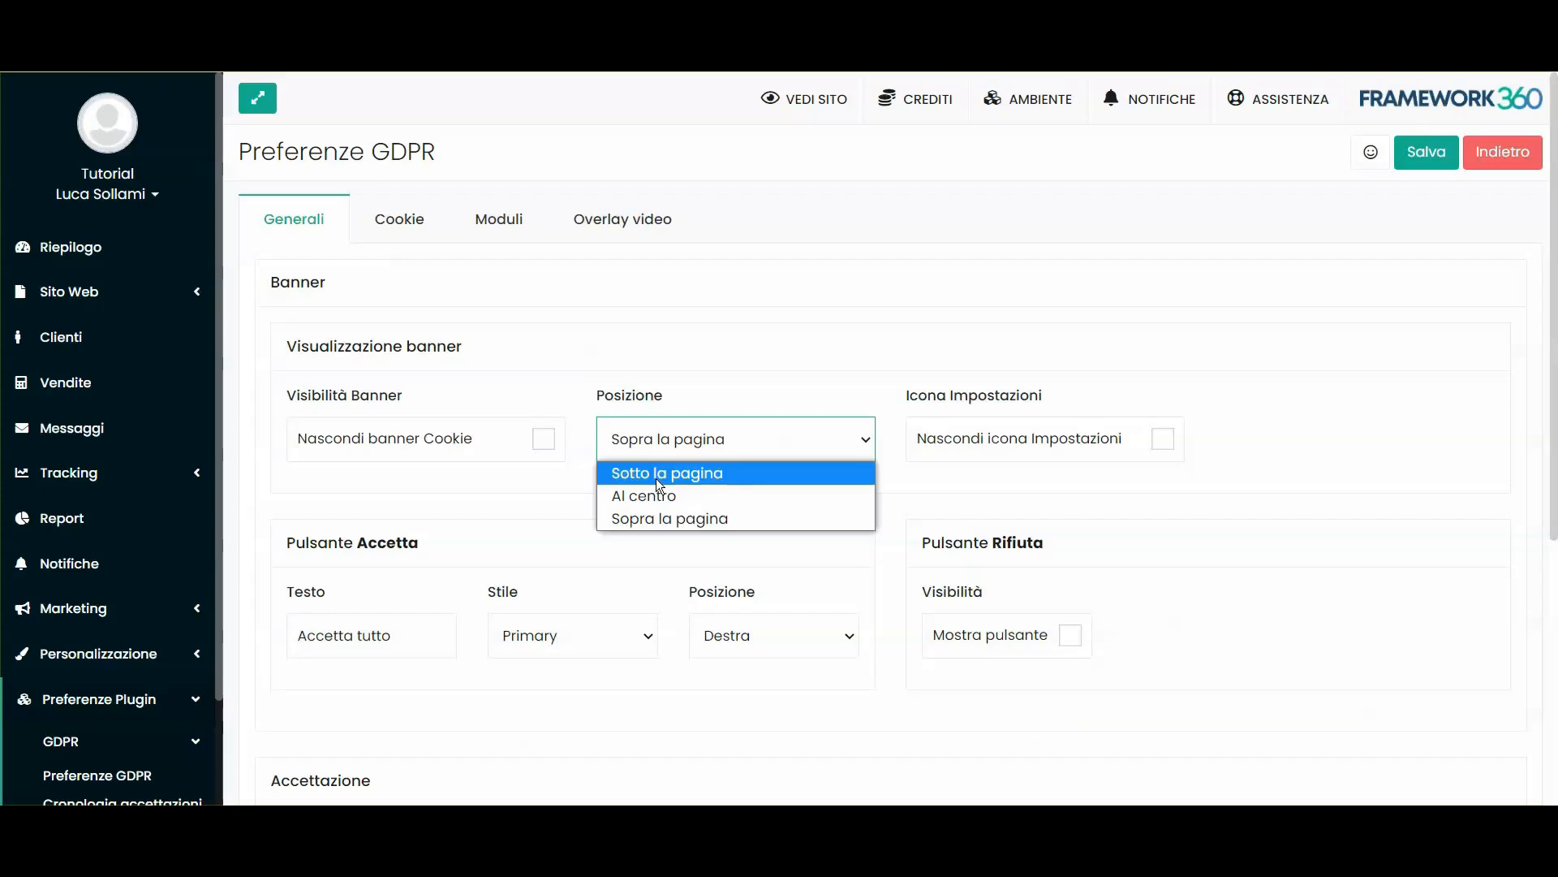
# Set the cookie banner's position back to Sotto la pagina, save the preferences and reload the site
pyautogui.click(659, 474)
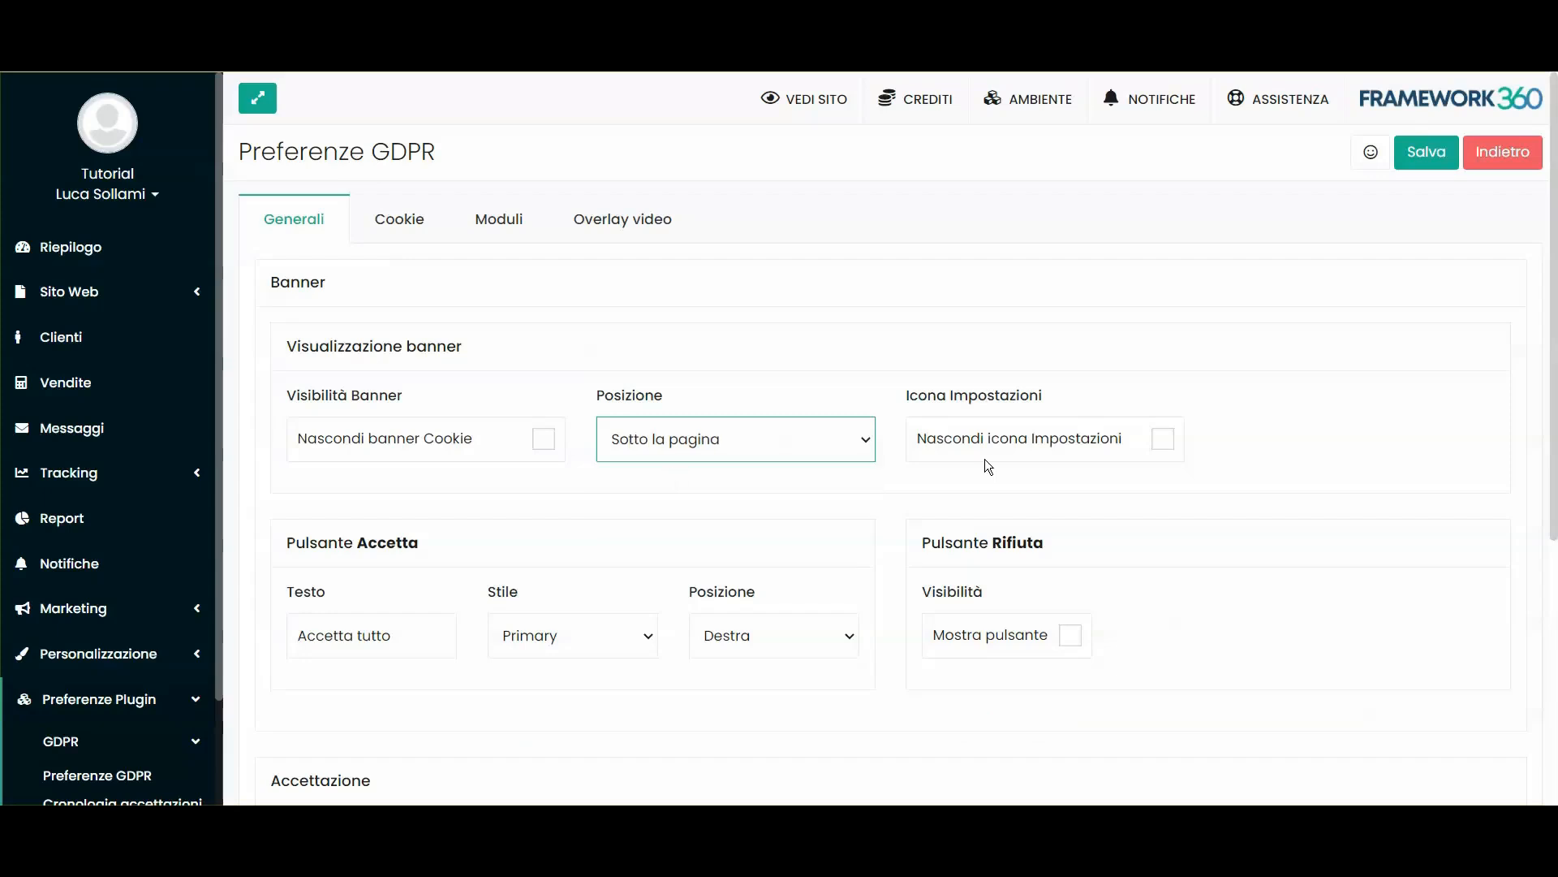
pyautogui.scroll(-1, 970, 501)
pyautogui.scroll(1, 1055, 383)
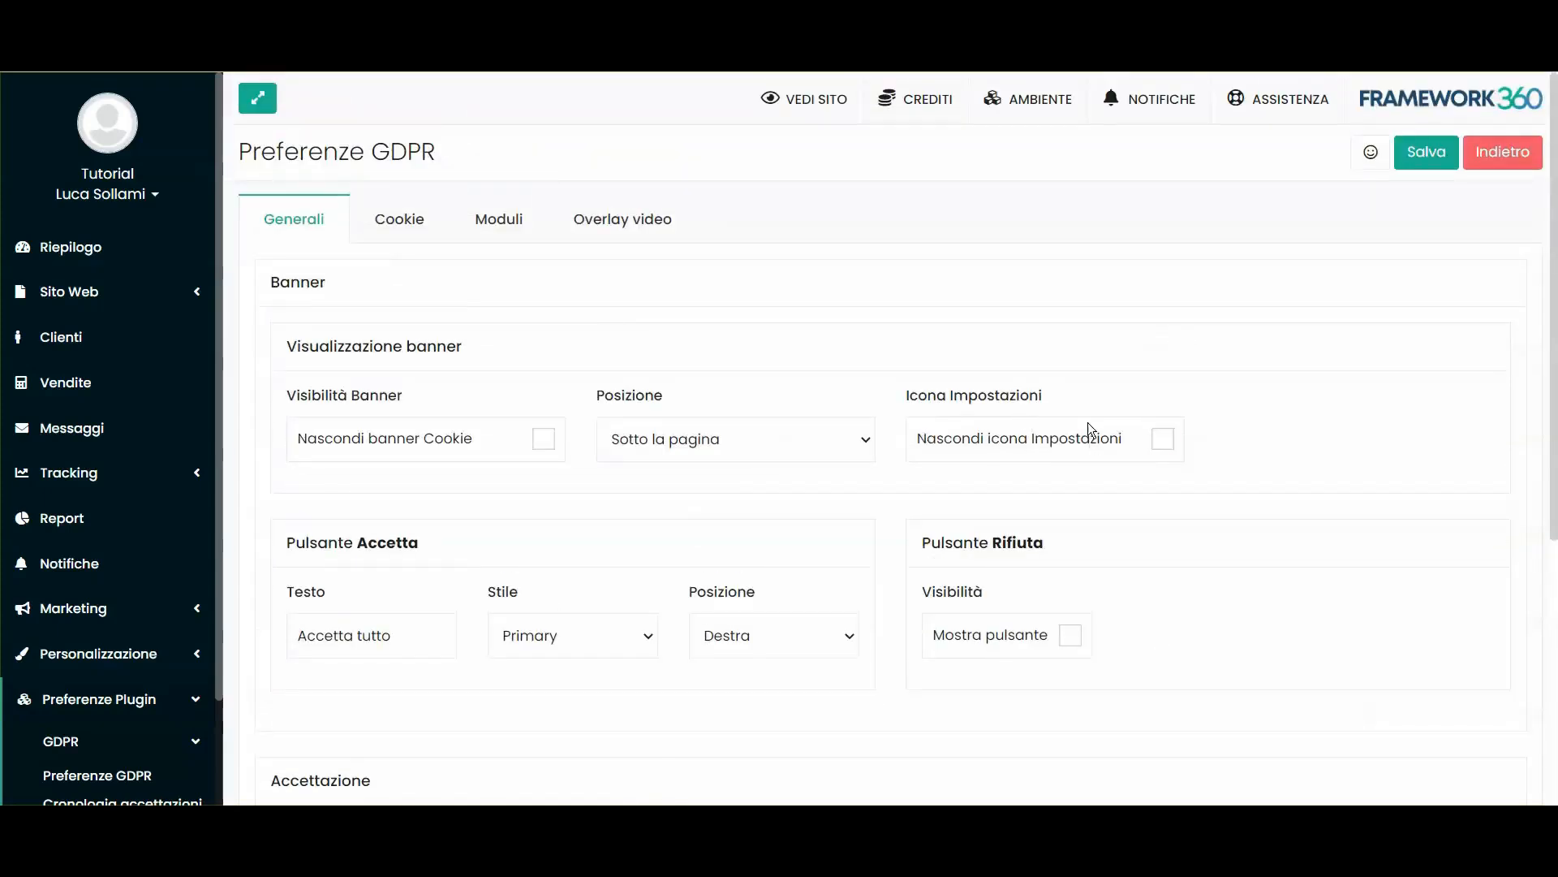
pyautogui.click(1432, 159)
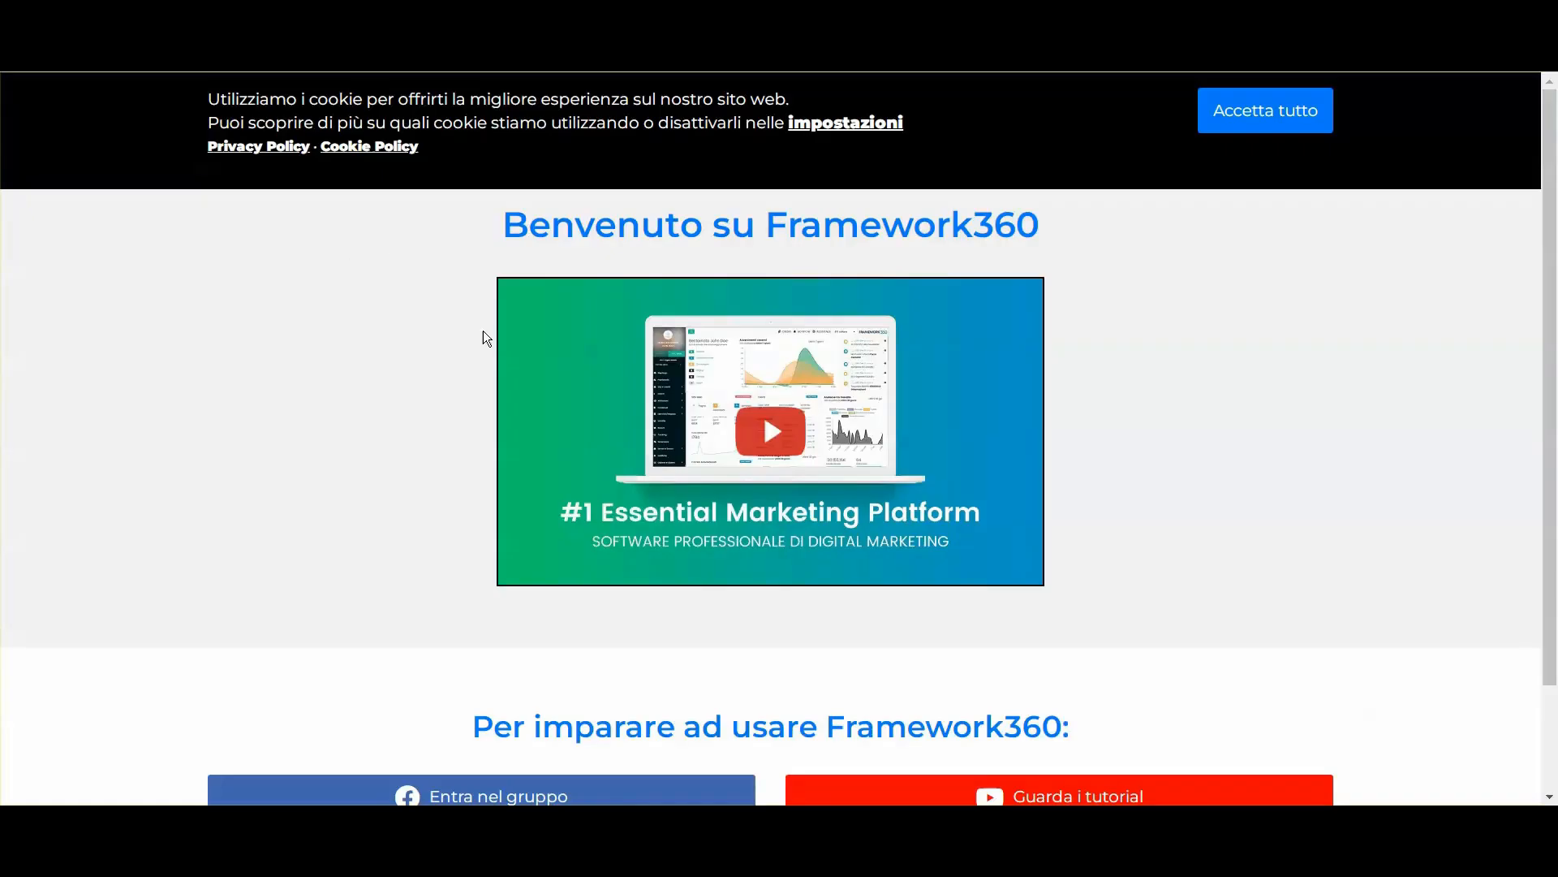
pyautogui.press('F5')
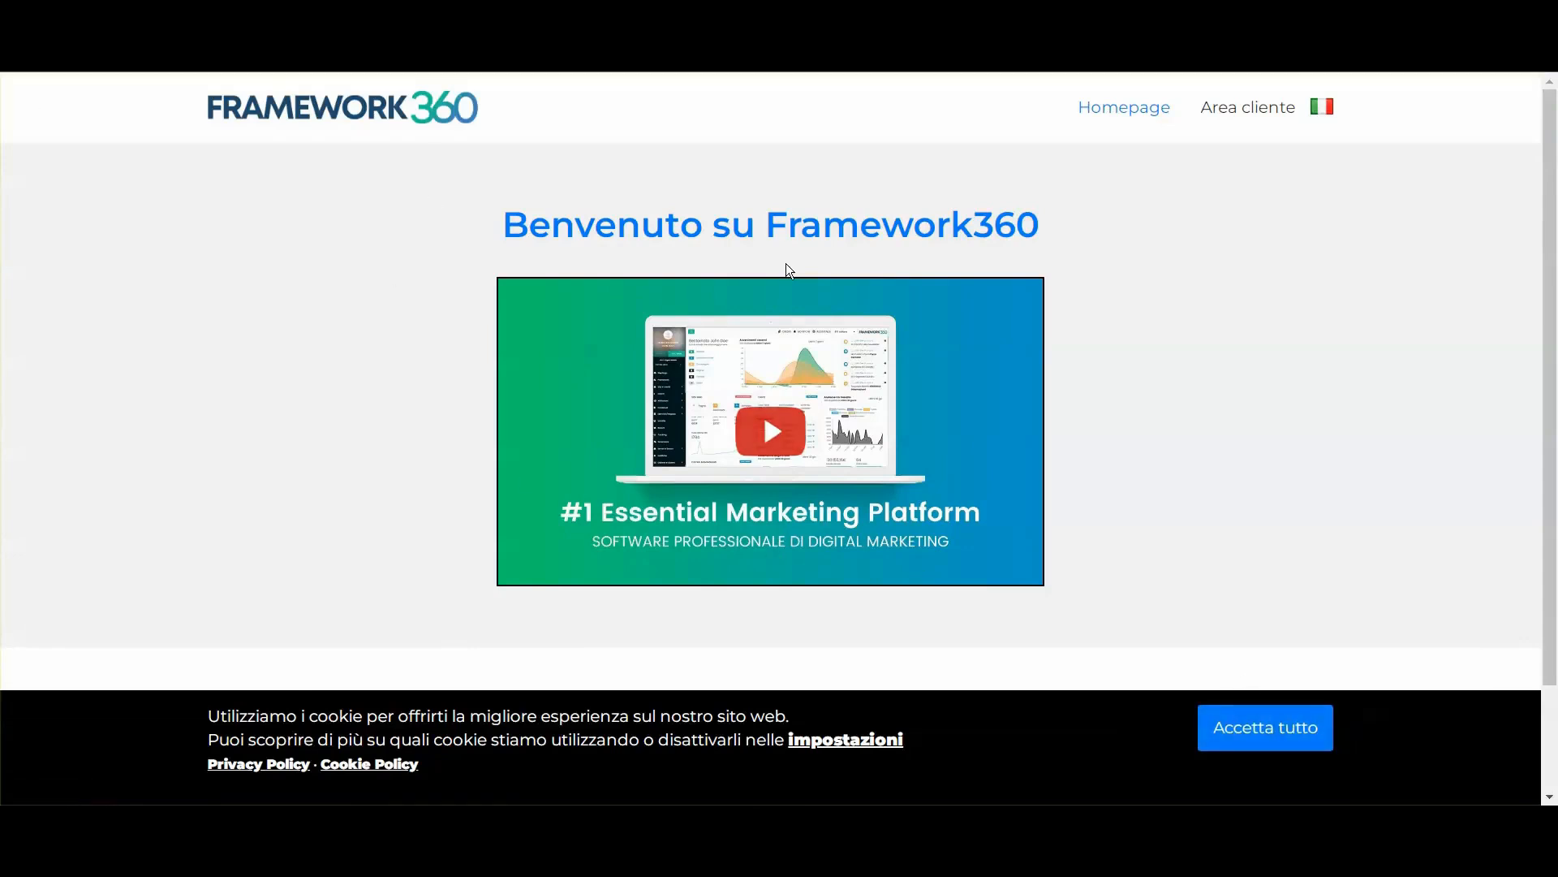
# Accept all cookies in the site's banner and check the settings icon on the homepage
pyautogui.click(1255, 736)
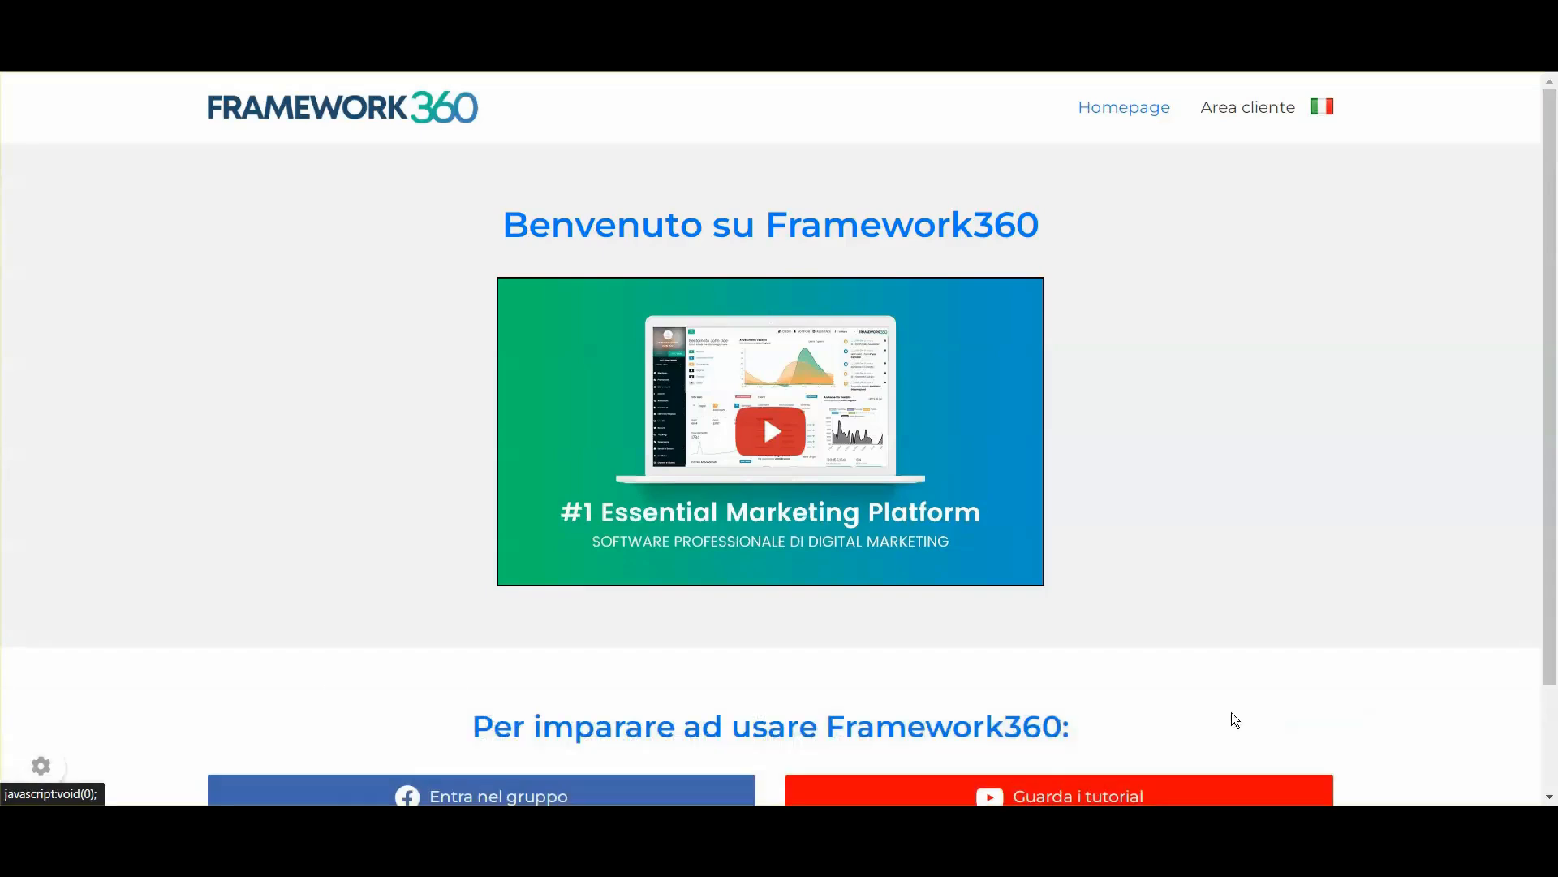
pyautogui.scroll(-2, 109, 723)
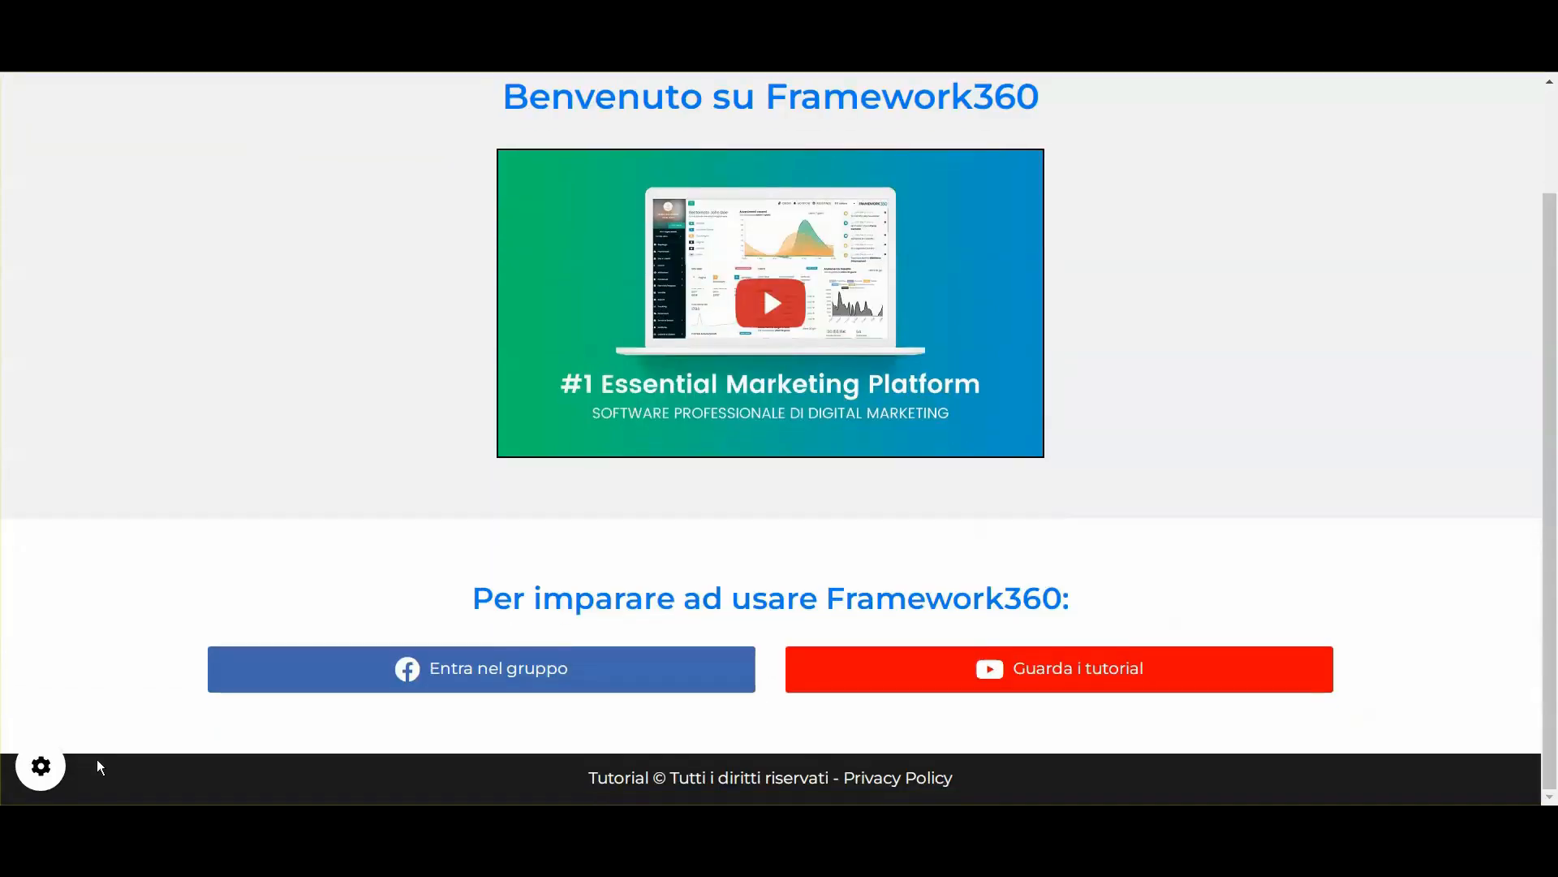
pyautogui.scroll(2, 104, 744)
pyautogui.scroll(-2, 104, 746)
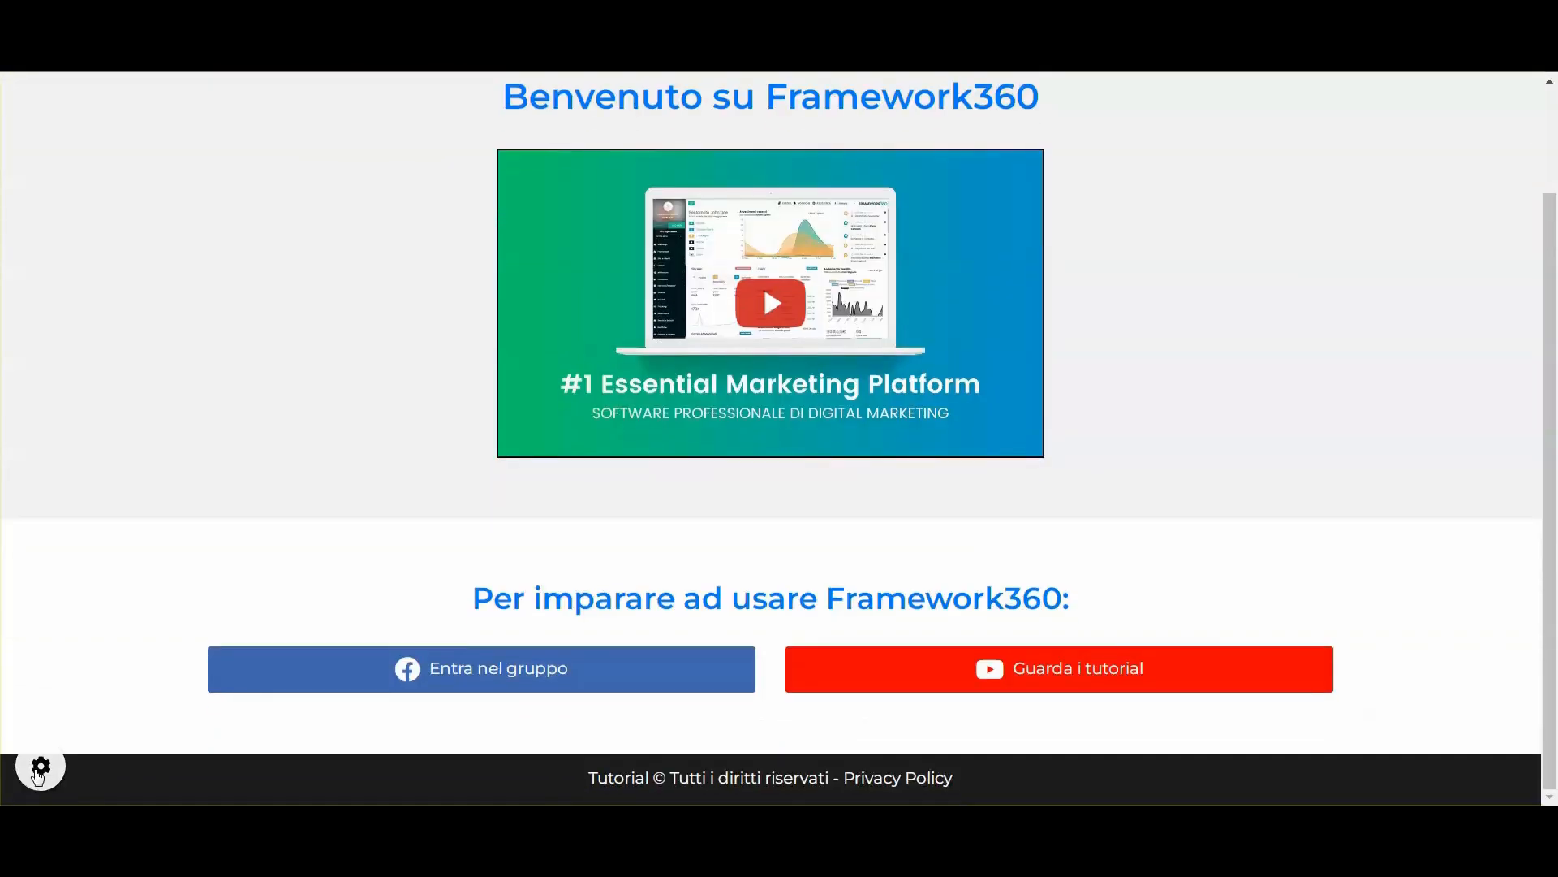
# Open the site's cookie settings and examine the Funzionalità and Statistiche sections
pyautogui.click(42, 768)
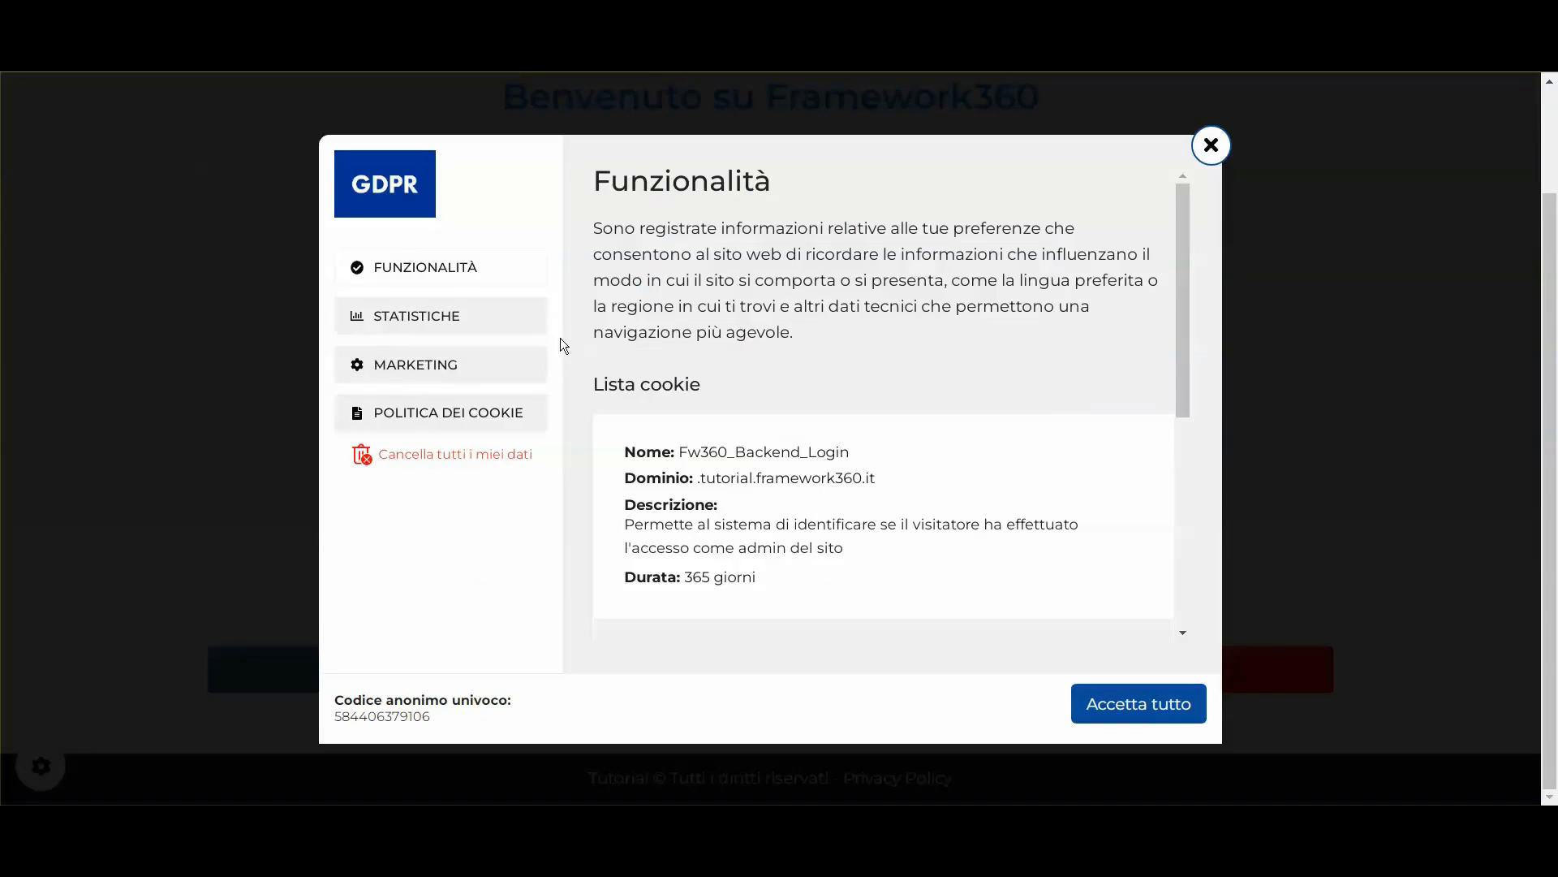
pyautogui.scroll(-5, 918, 500)
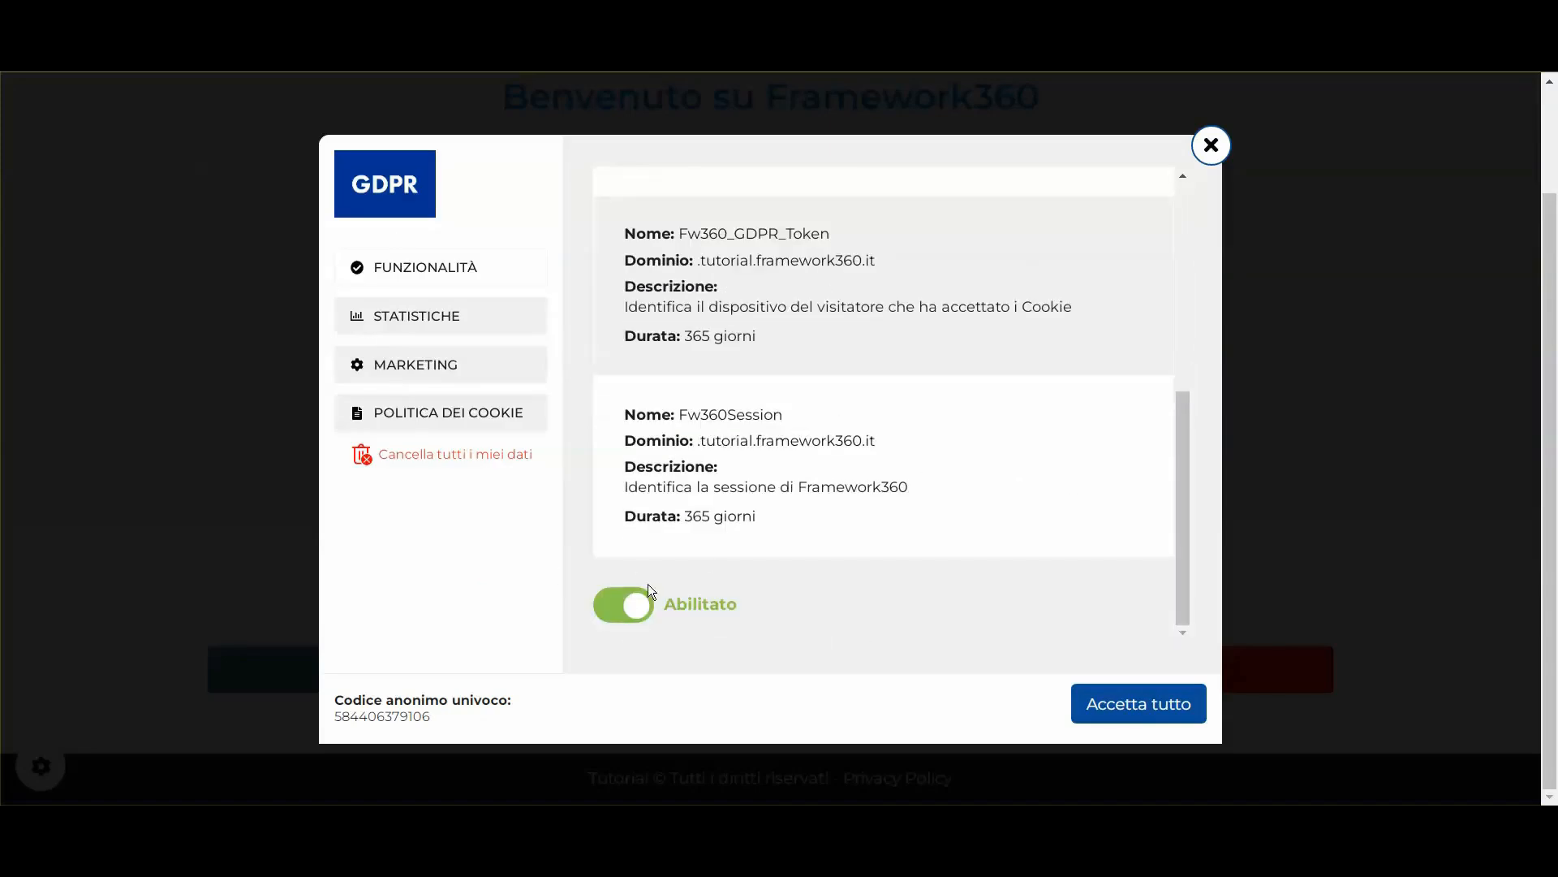
pyautogui.click(422, 330)
pyautogui.scroll(-5, 957, 522)
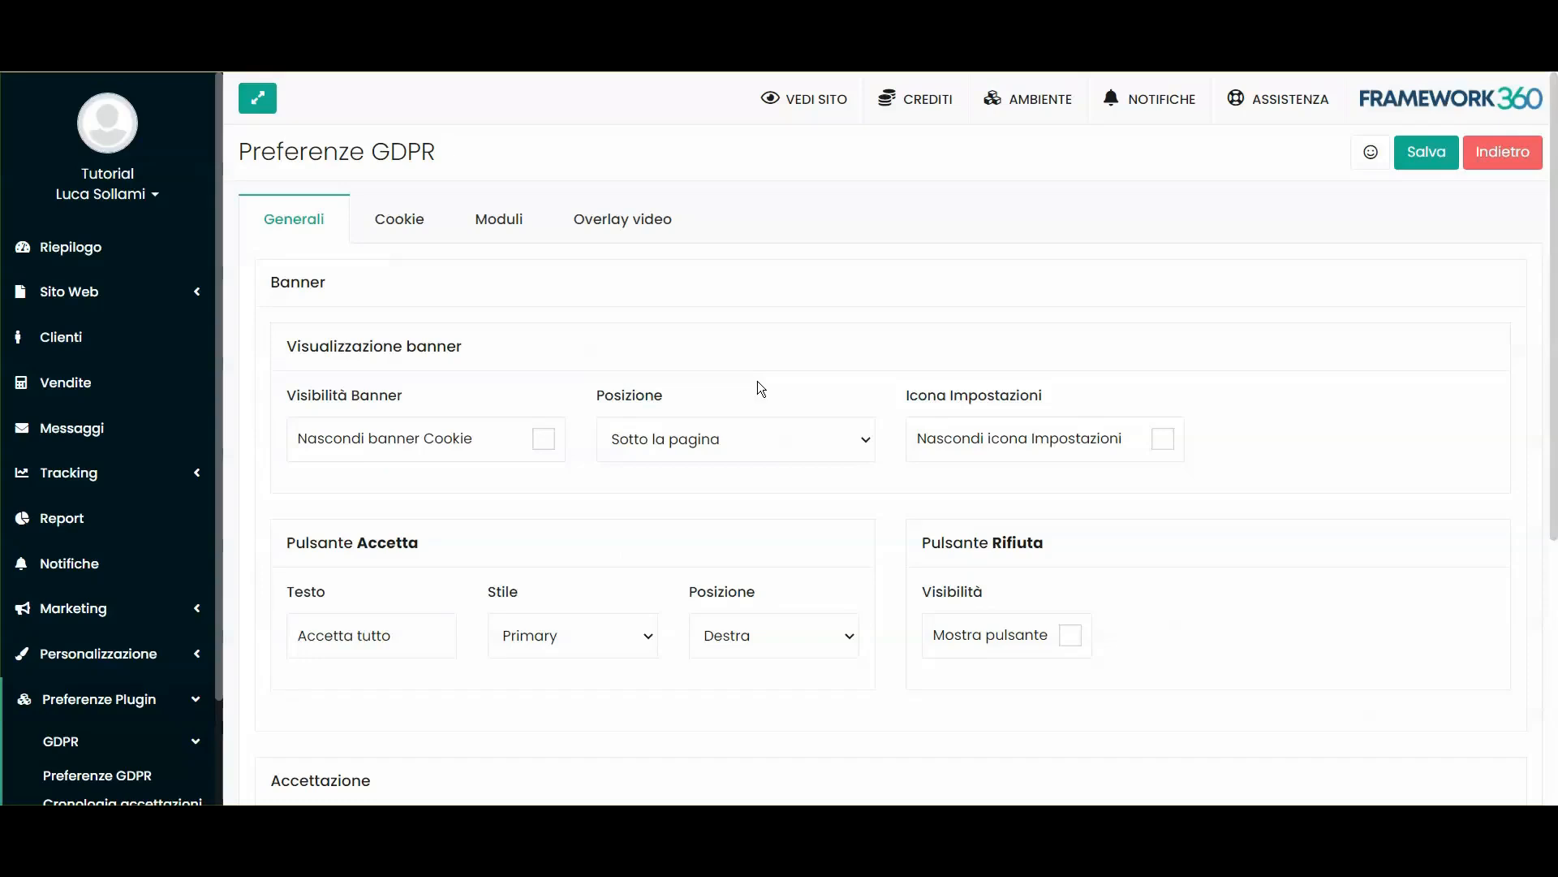
# Change the Accetta button's text to "Accetta" in the GDPR preferences, save and reload the site
pyautogui.scroll(-3, 757, 381)
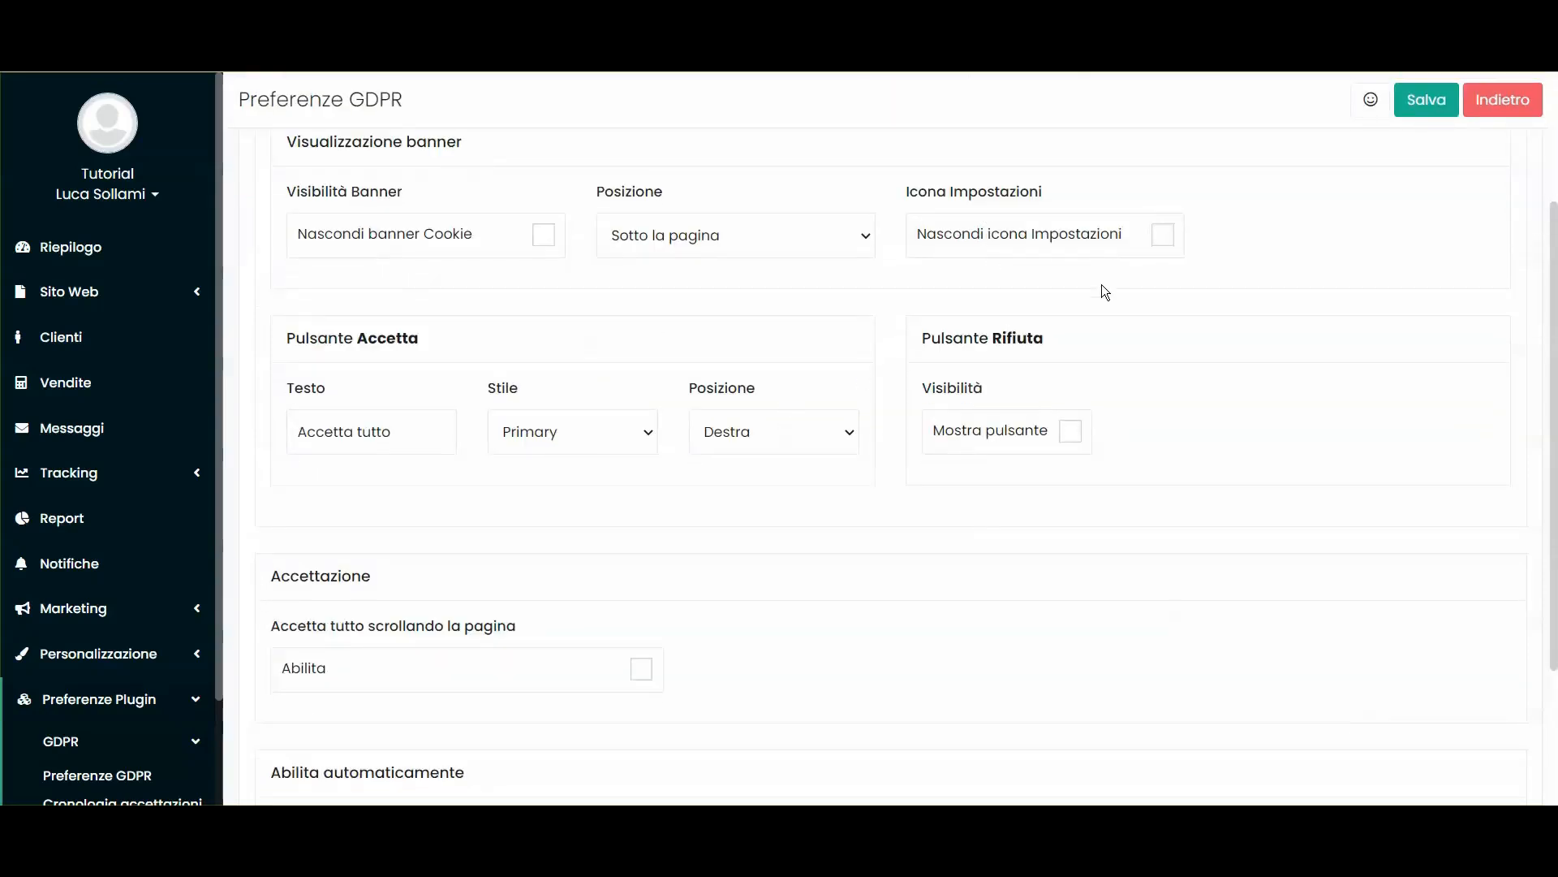
pyautogui.scroll(-2, 633, 341)
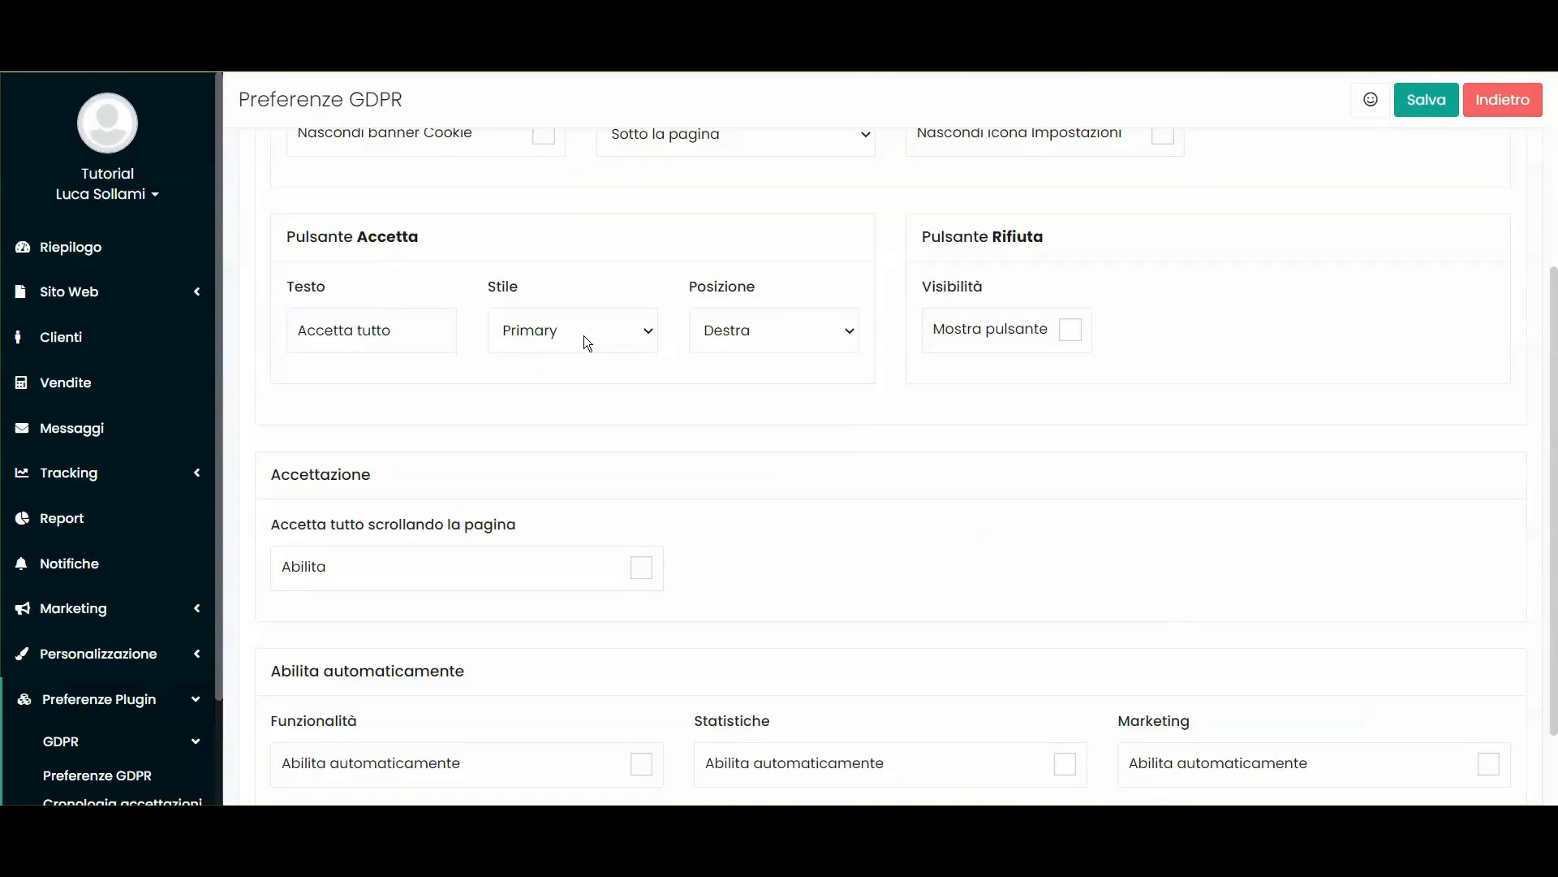
pyautogui.tripleClick(338, 330)
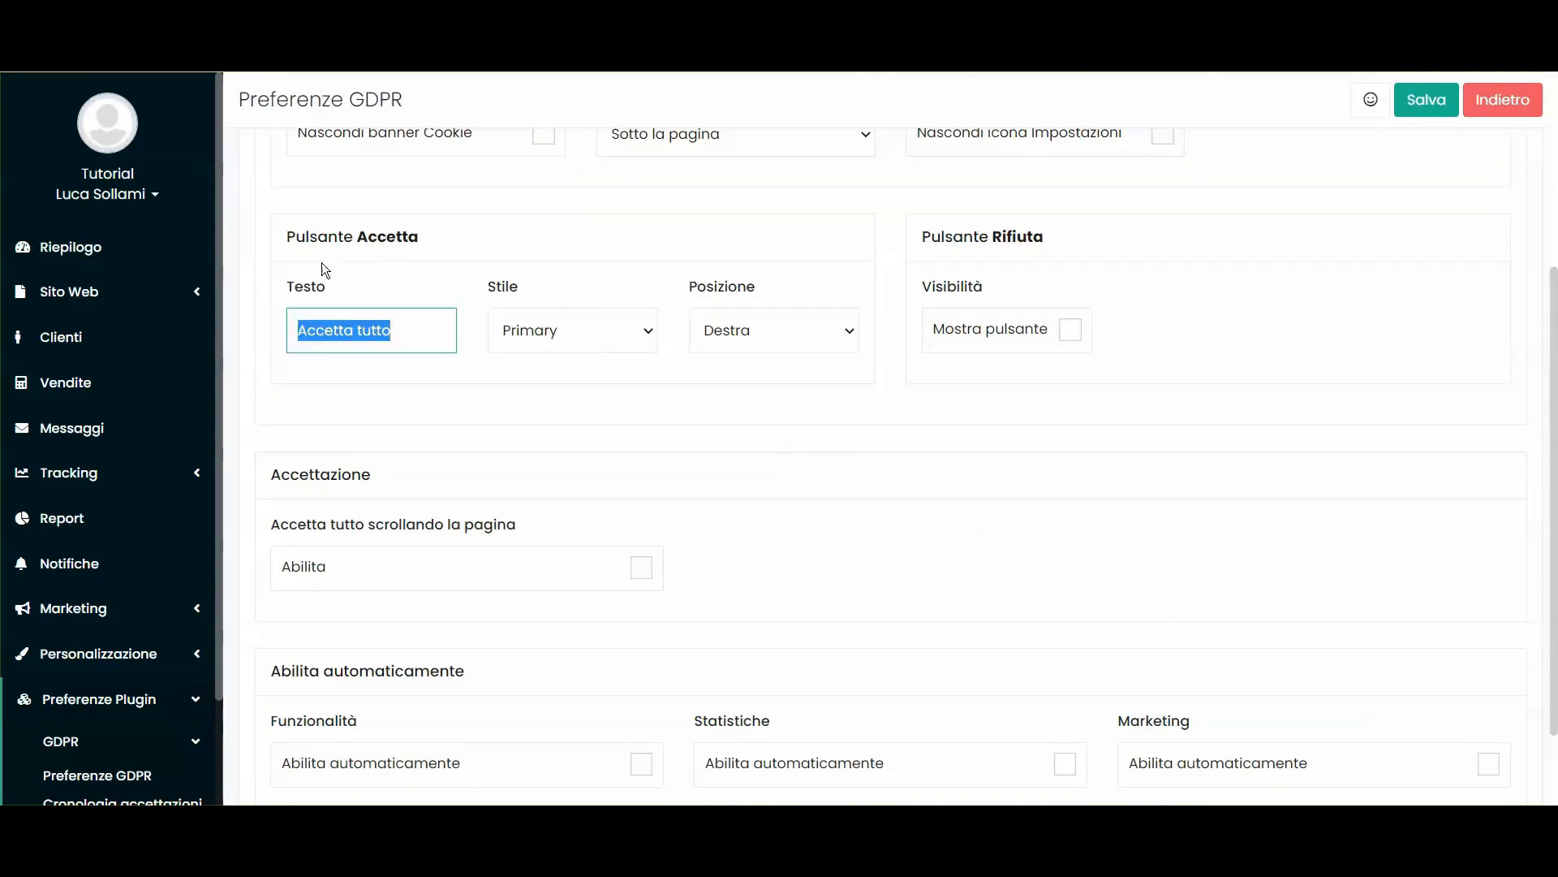
pyautogui.click(368, 284)
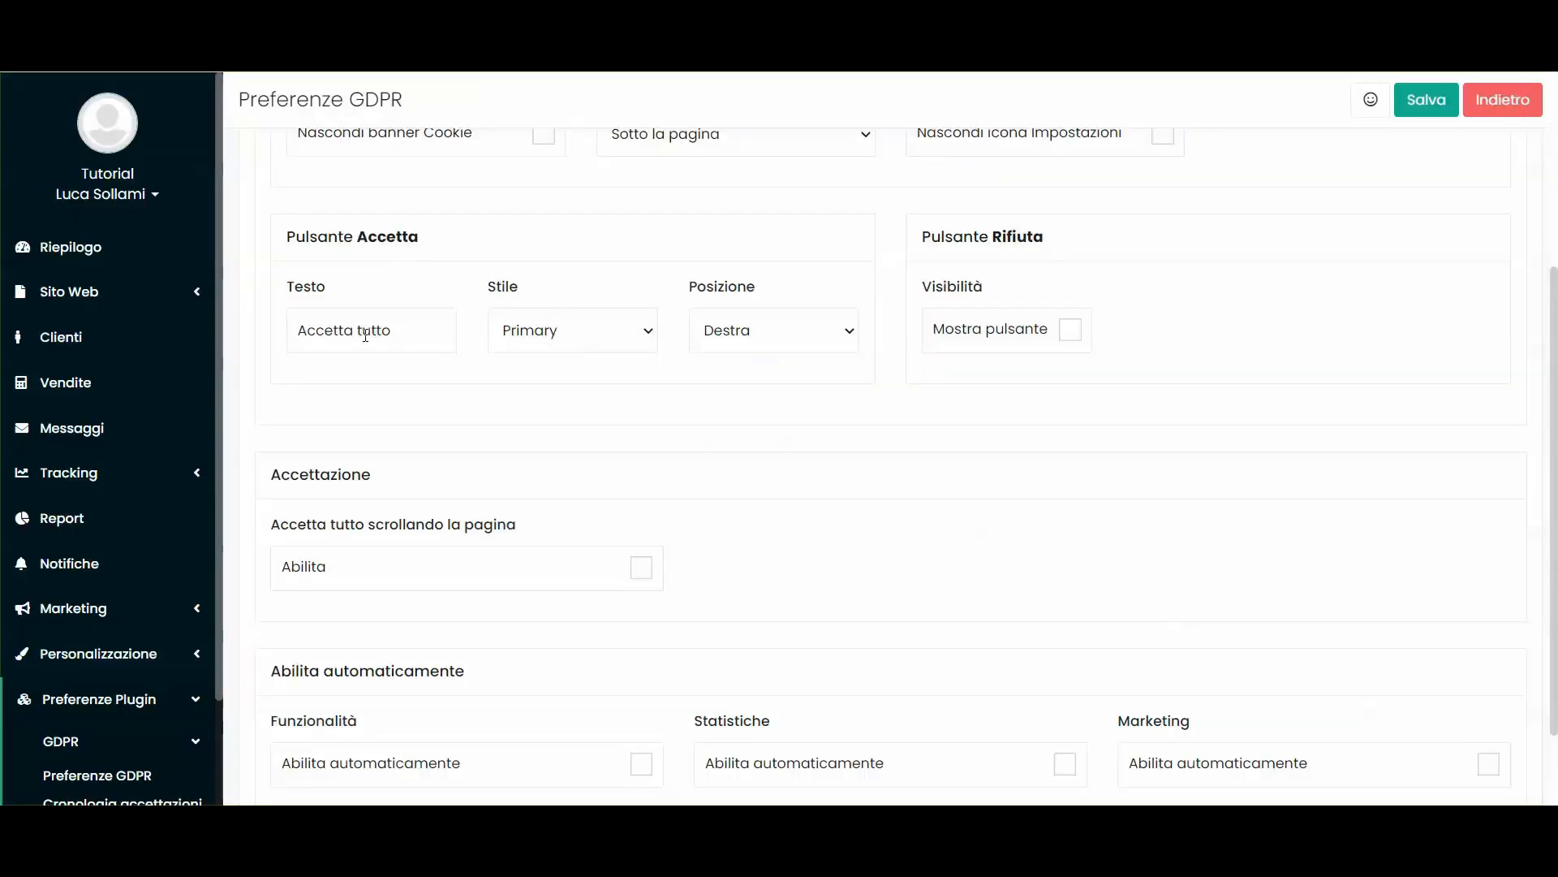
pyautogui.click(365, 336)
pyautogui.doubleClick(365, 335)
pyautogui.press('BackSpace')
pyautogui.click(1414, 99)
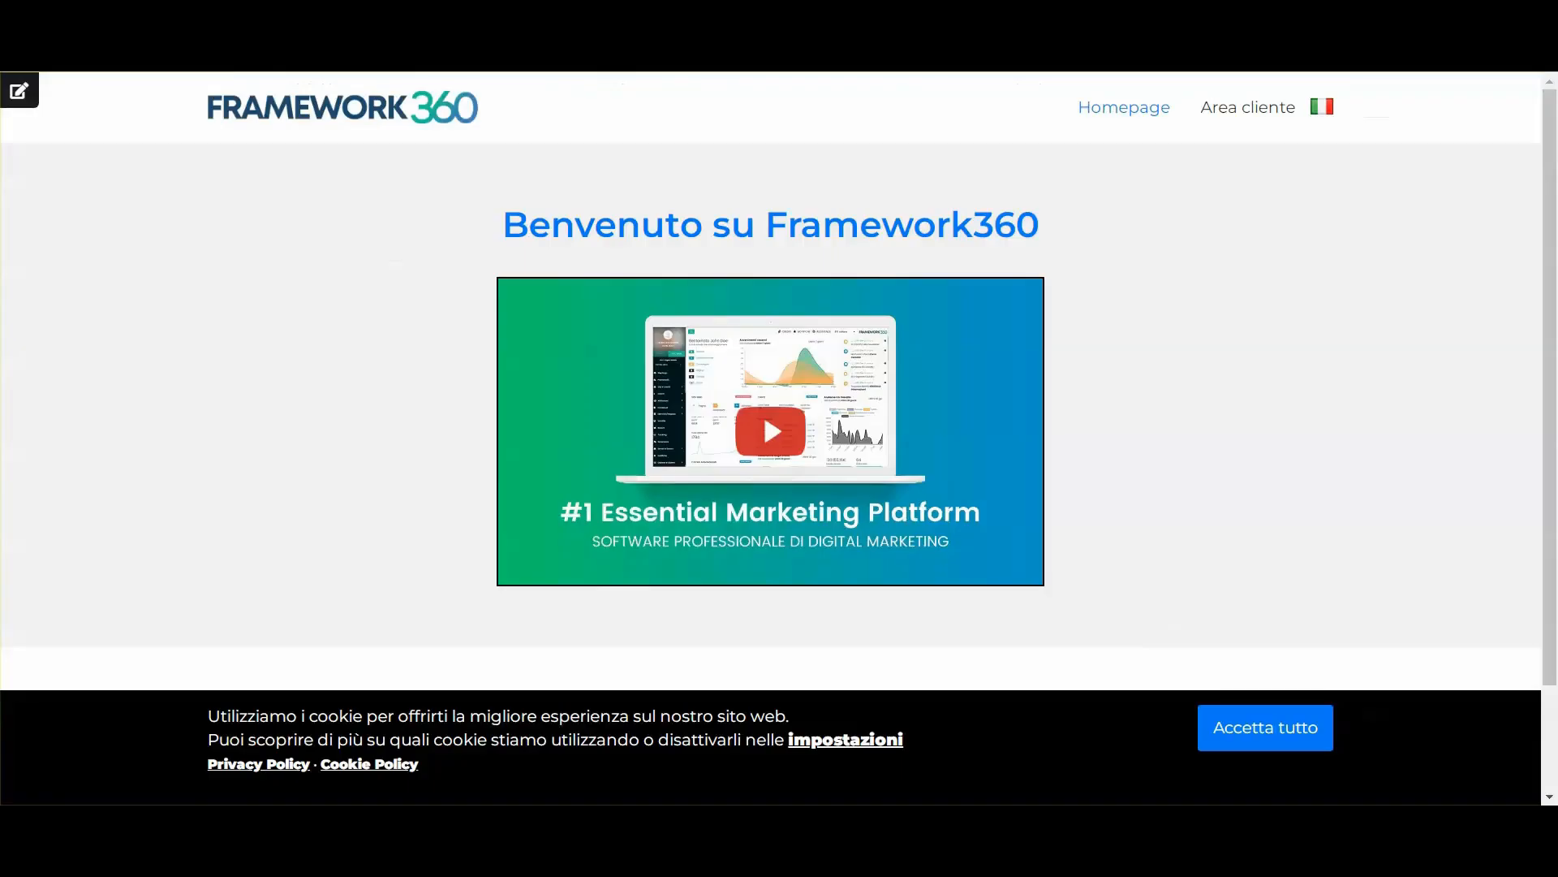
pyautogui.press('F5')
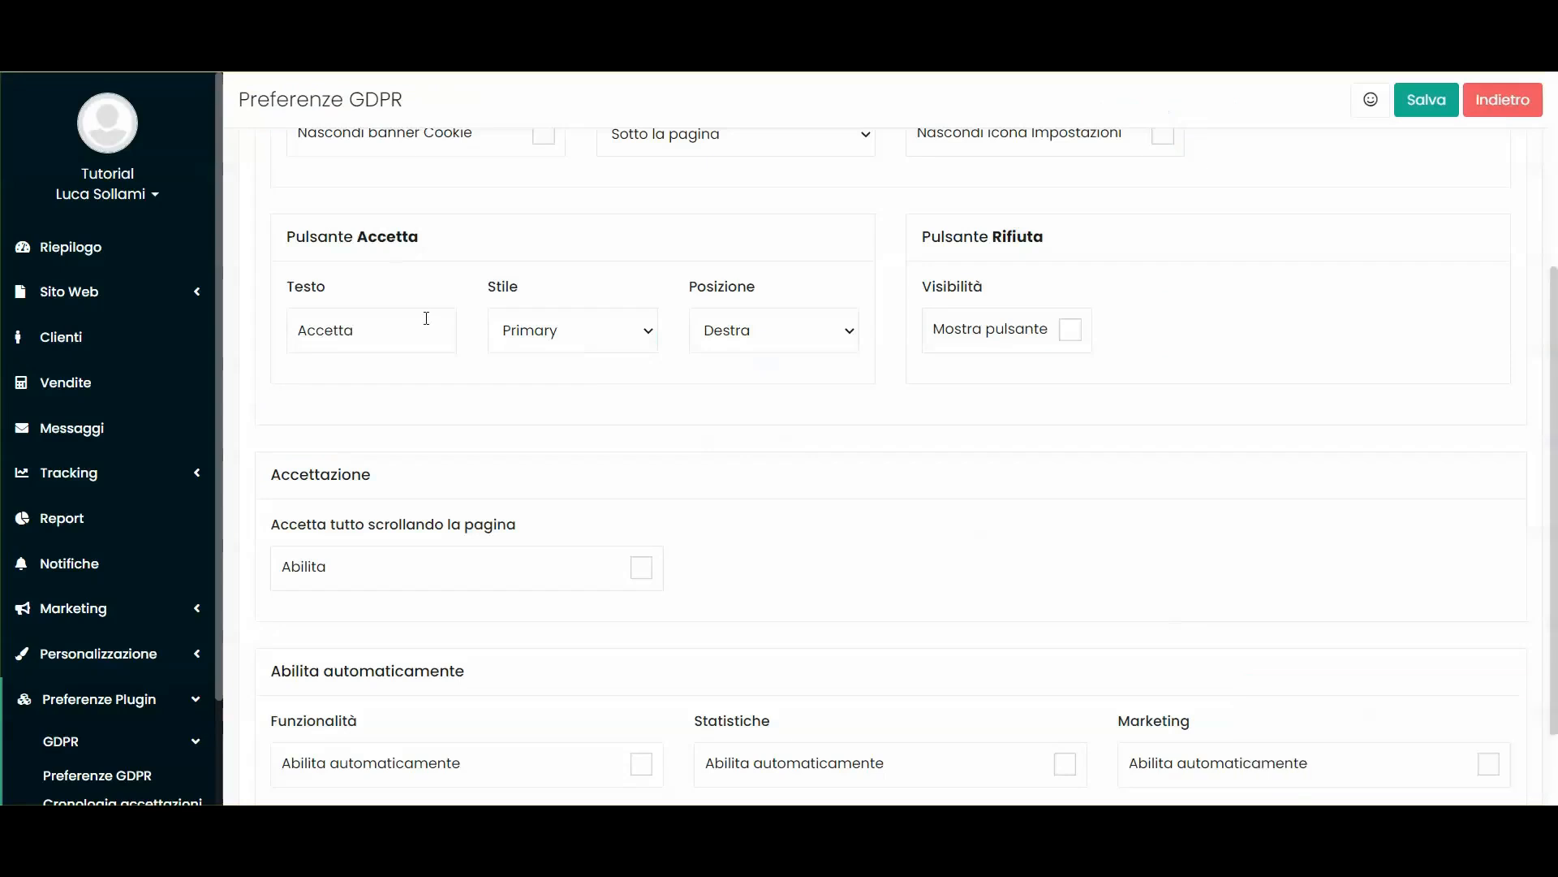
# Set the Accetta button's text to "Accetta tutto" and its style to Success, and save the preferences
pyautogui.click(532, 334)
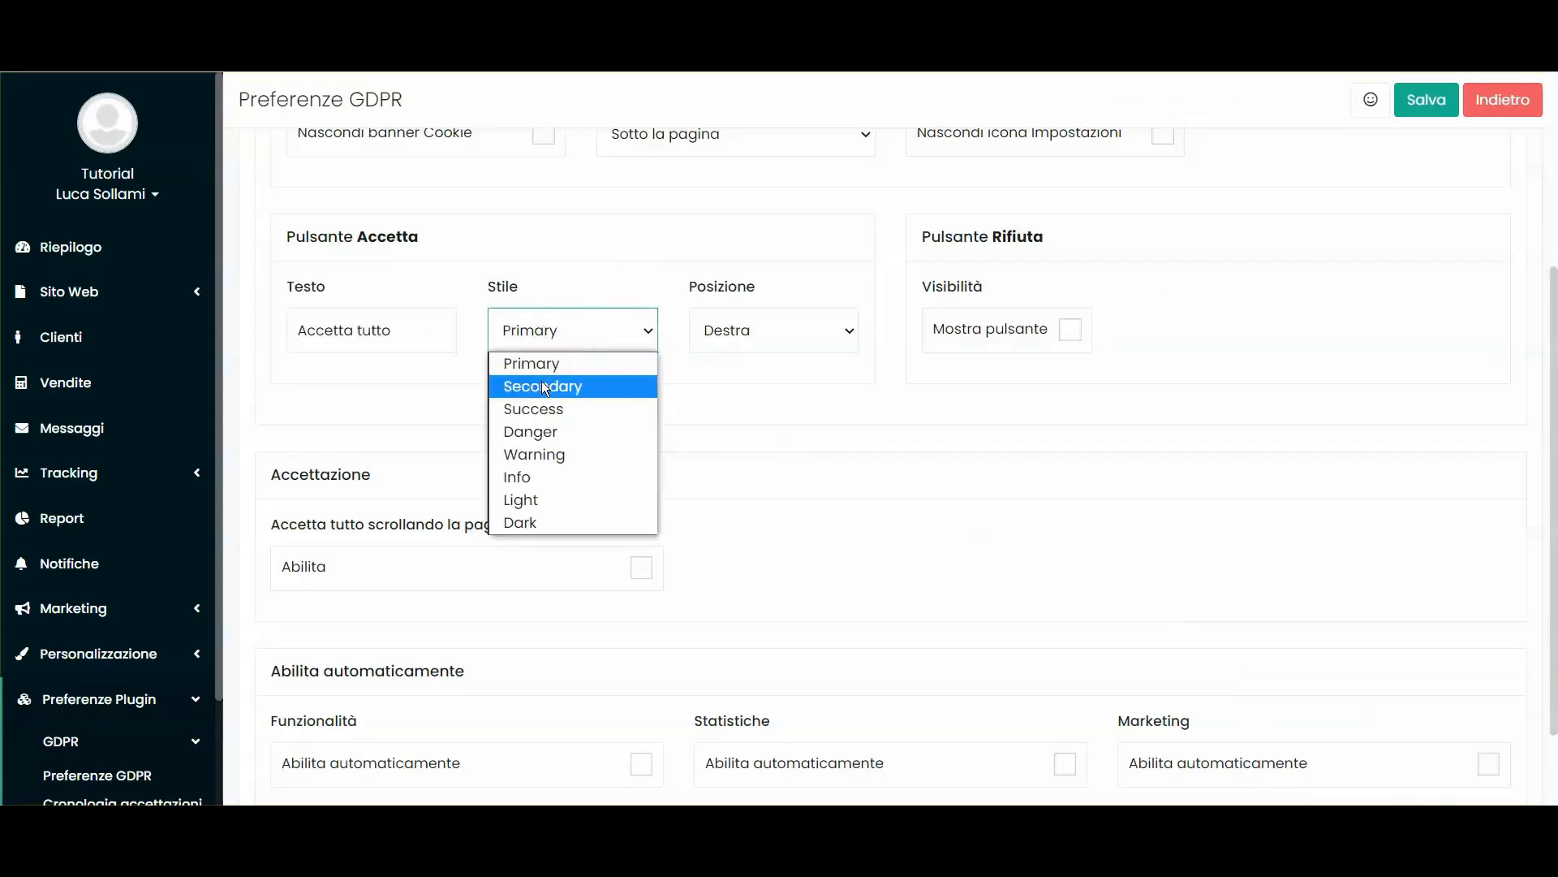
pyautogui.click(527, 410)
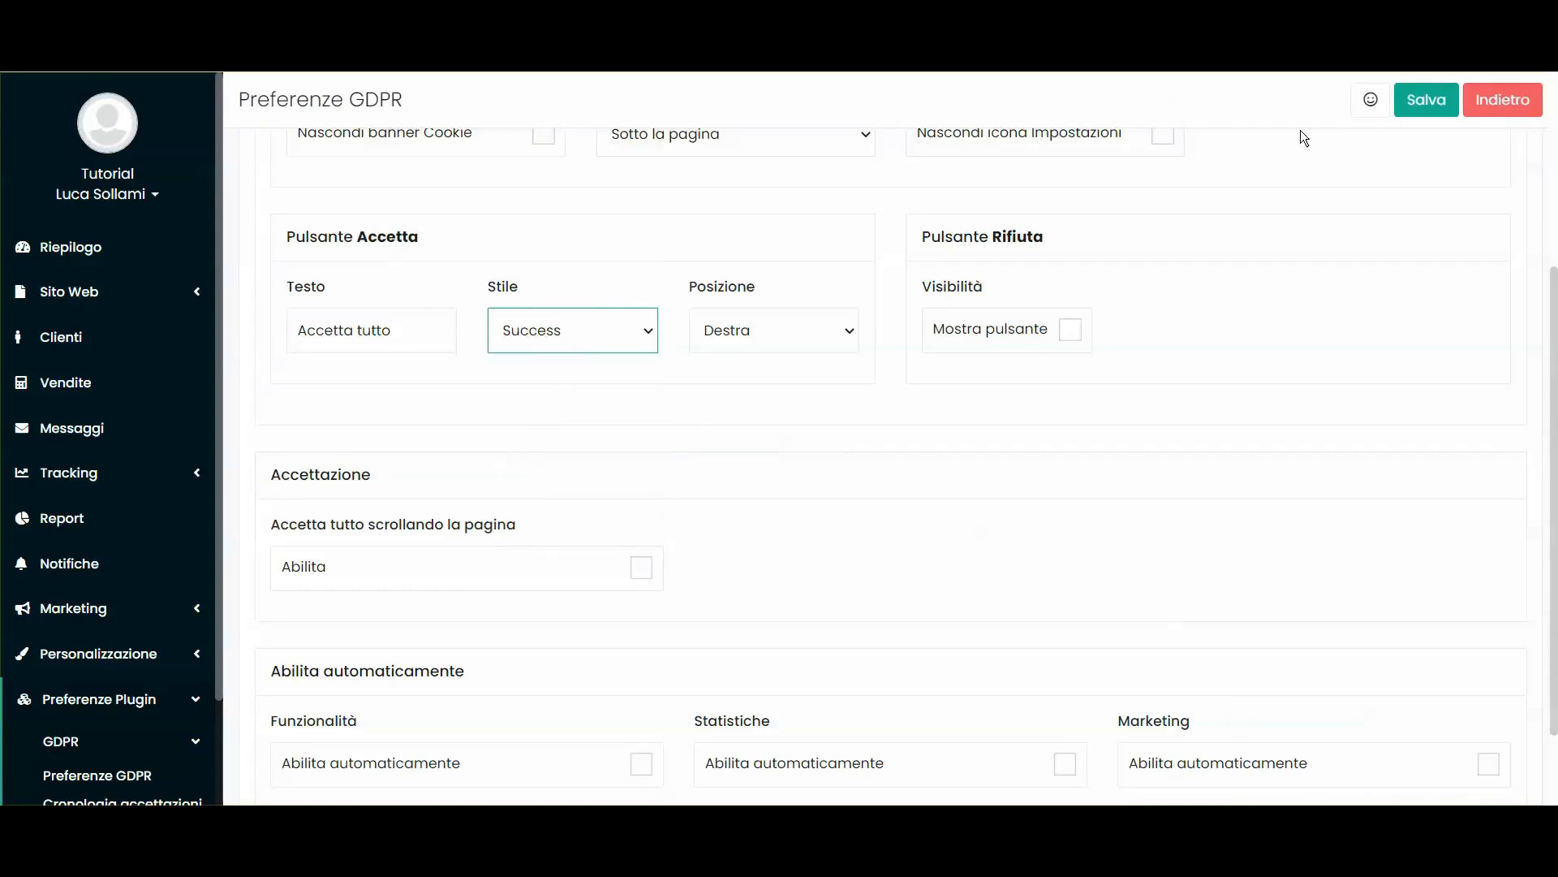
pyautogui.click(1428, 101)
# Open the Personalizzazione preferences in a separate browser tab
pyautogui.scroll(-3, 95, 596)
pyautogui.click(90, 540)
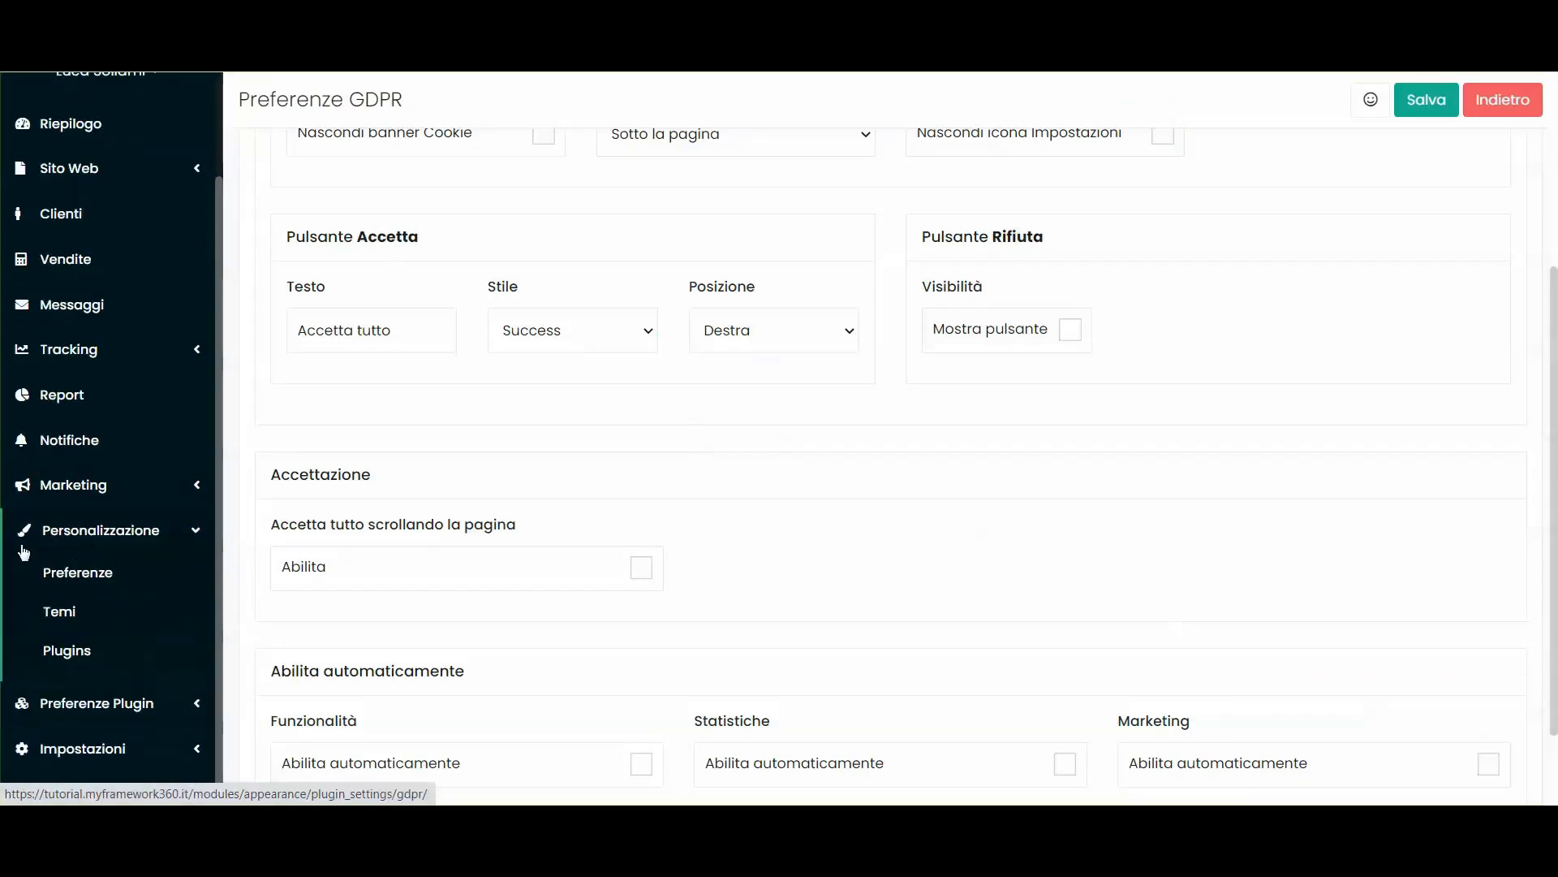
pyautogui.rightClick(88, 575)
pyautogui.click(120, 591)
pyautogui.click(118, 584)
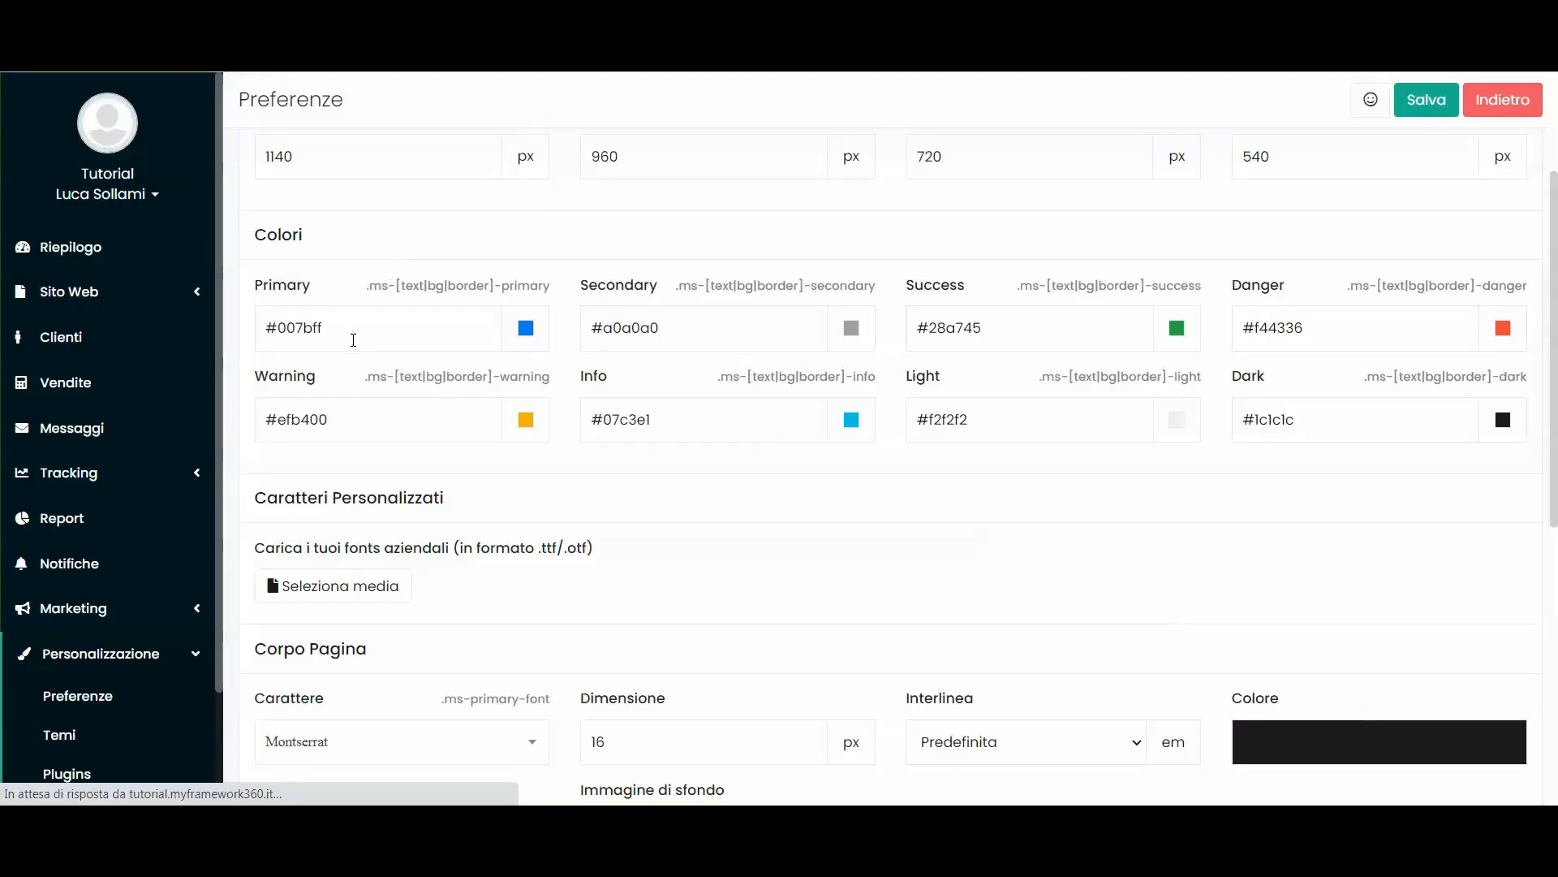
# Examine the Primary, Secondary and Success colours in the Colori section and the button style previews
pyautogui.doubleClick(297, 290)
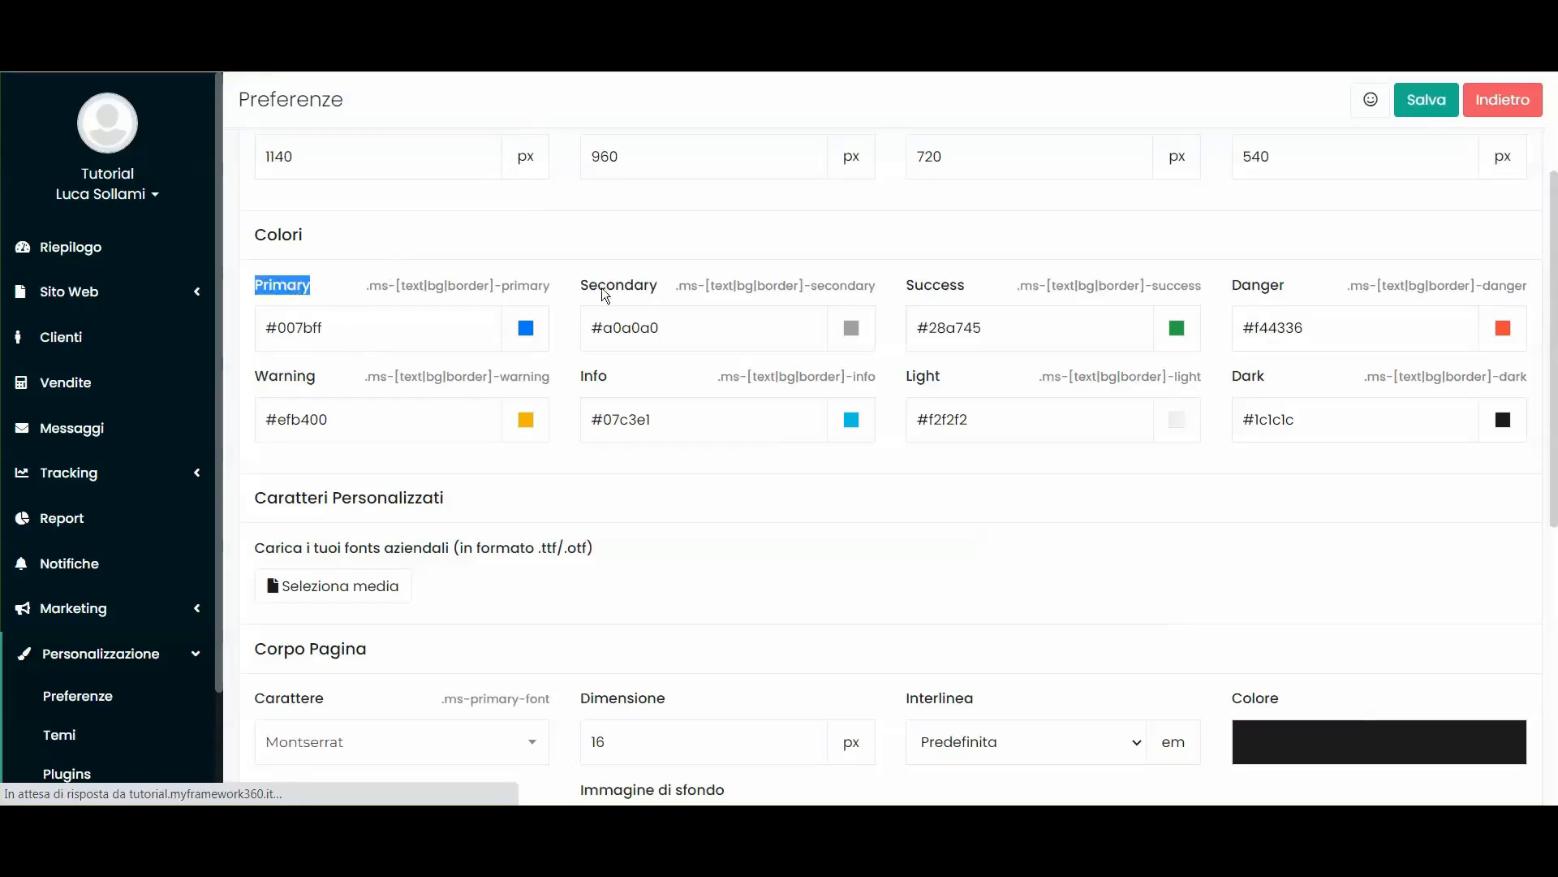
pyautogui.doubleClick(610, 292)
pyautogui.doubleClick(947, 289)
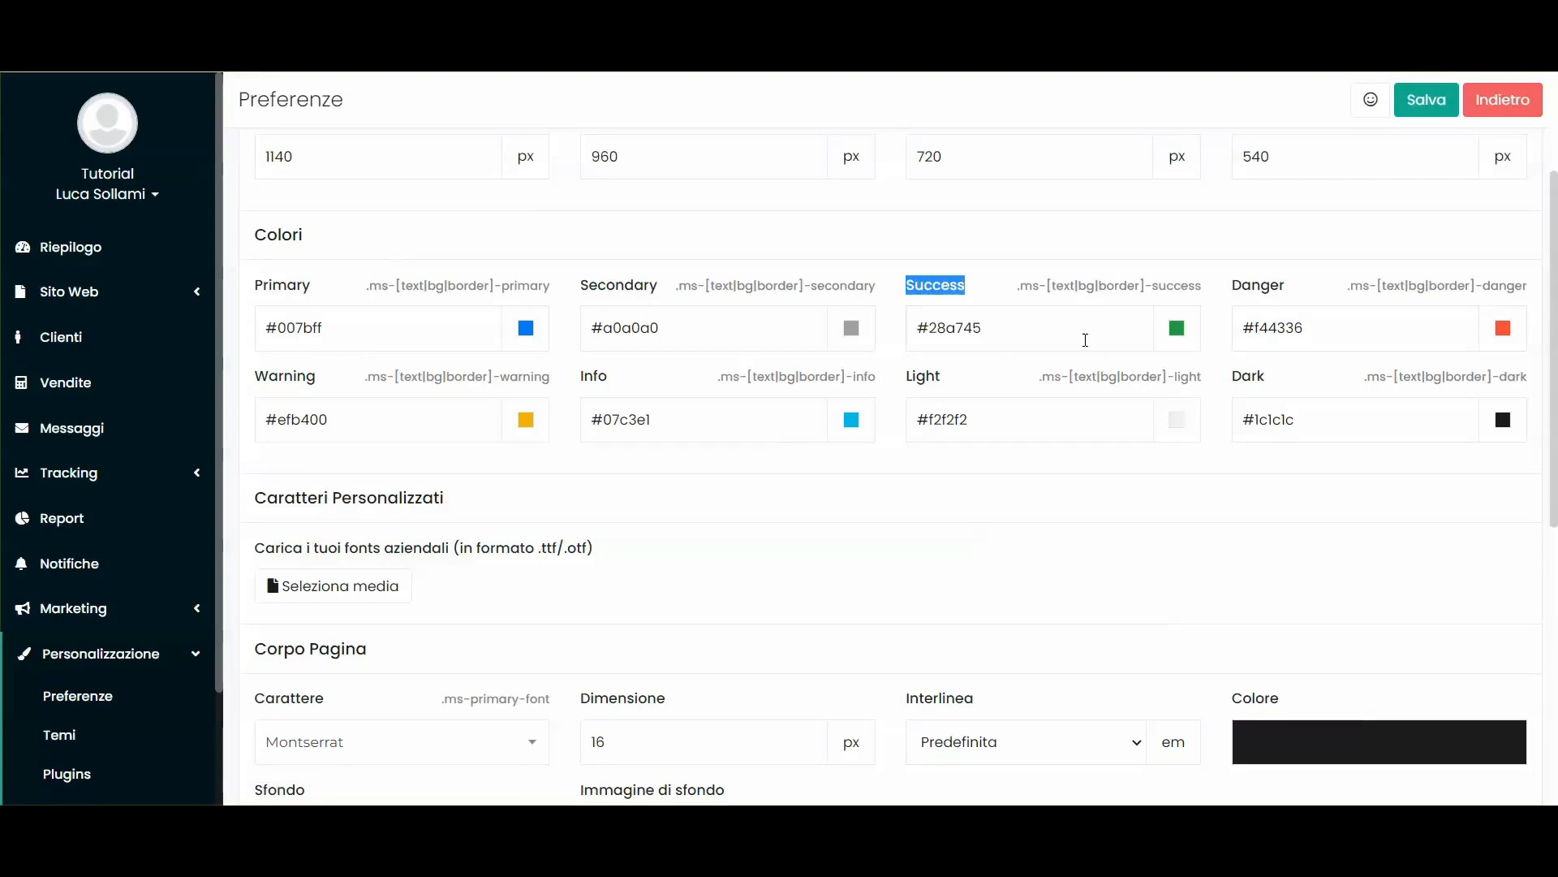
pyautogui.click(1085, 340)
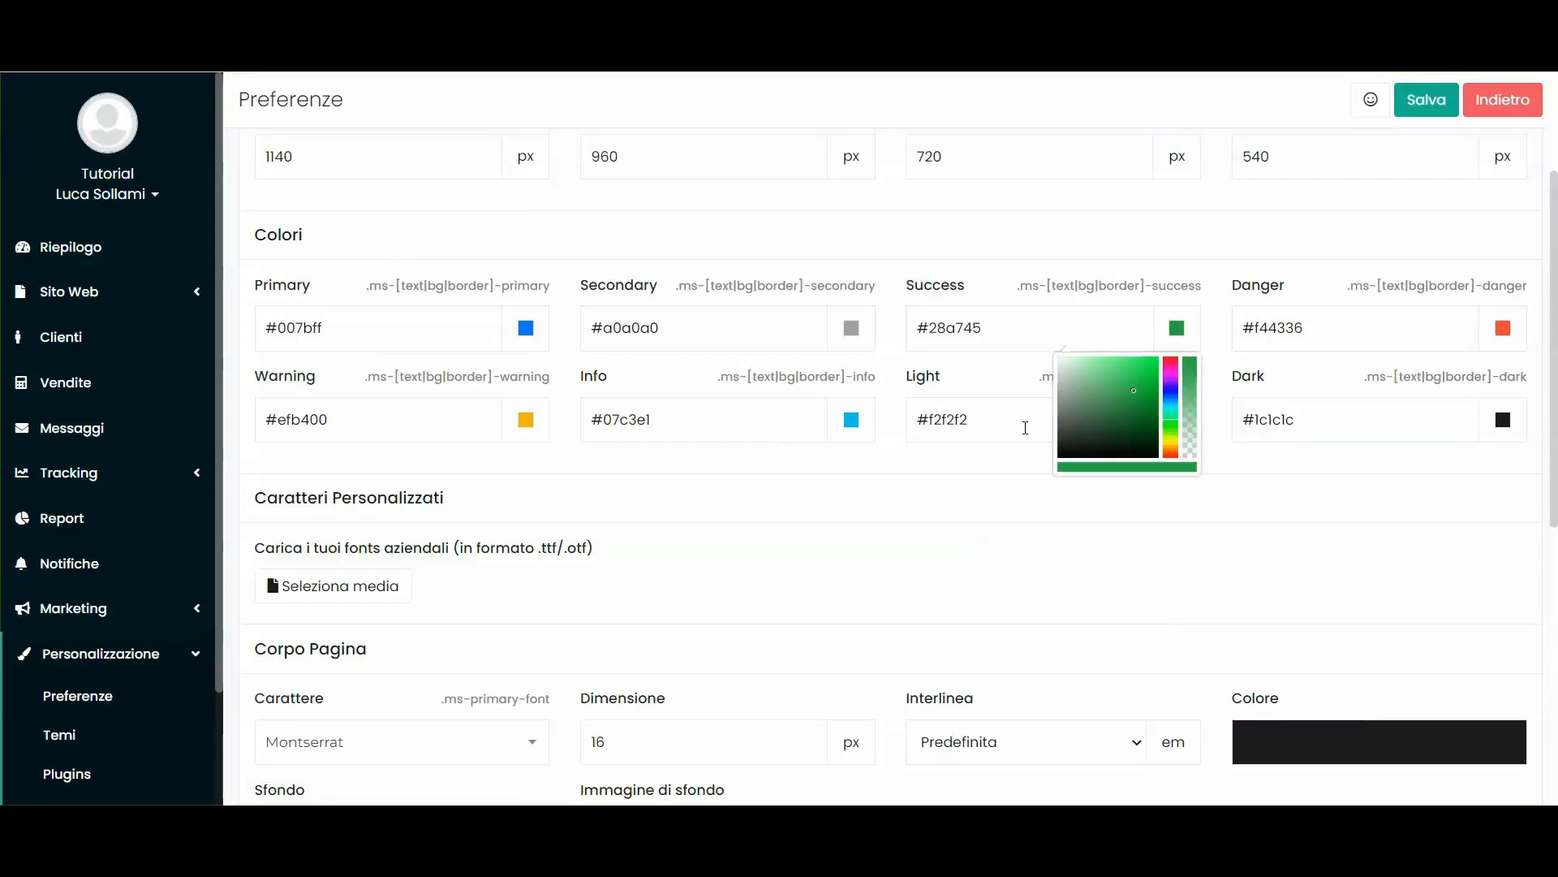
pyautogui.scroll(2, 372, 373)
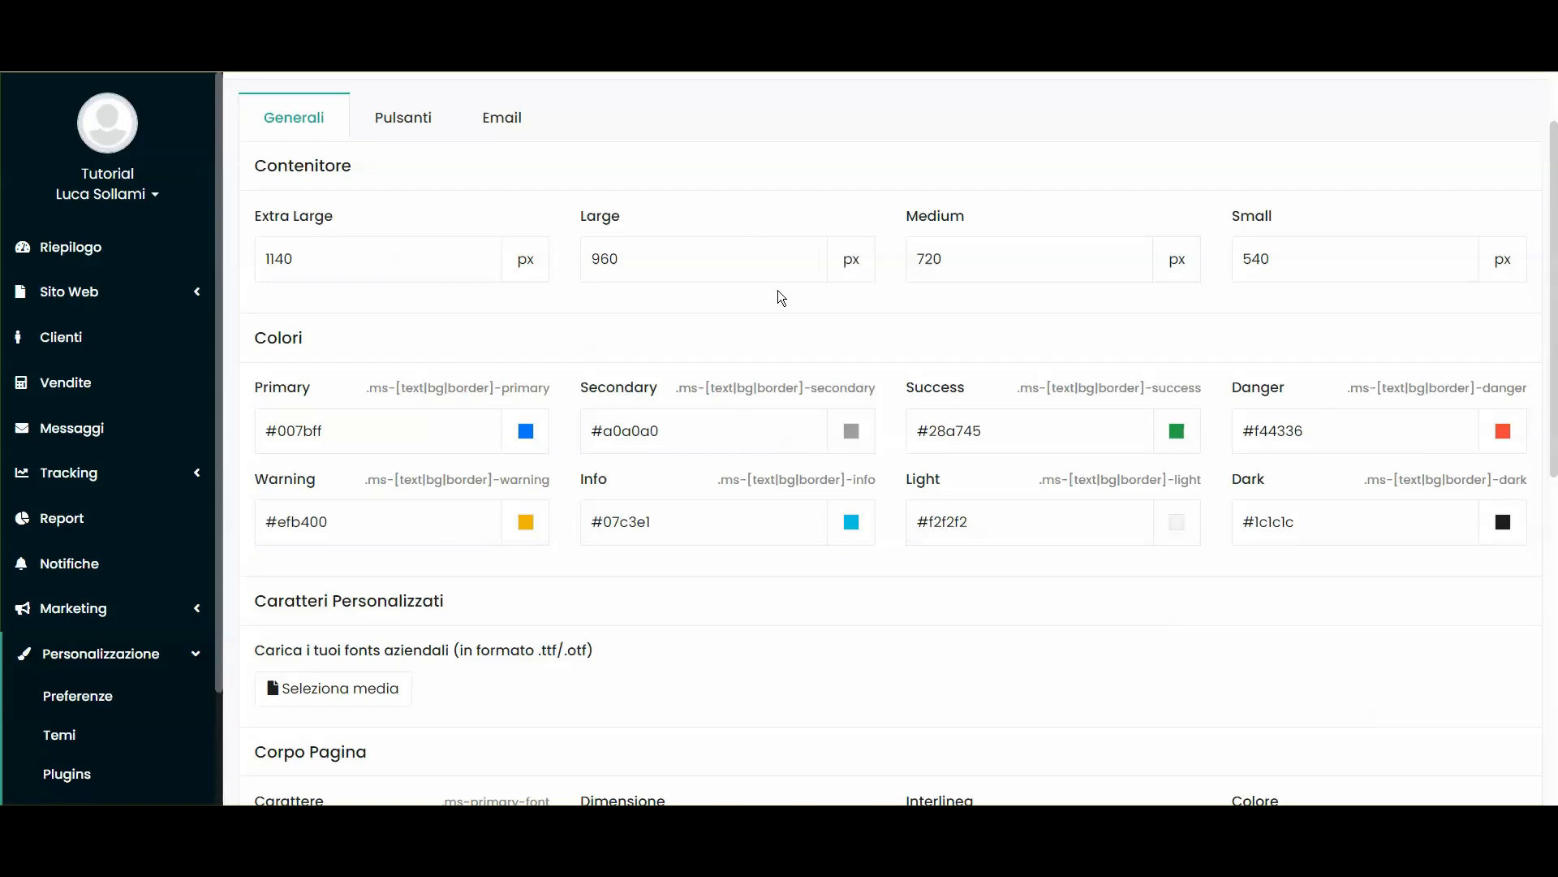
pyautogui.scroll(2, 412, 163)
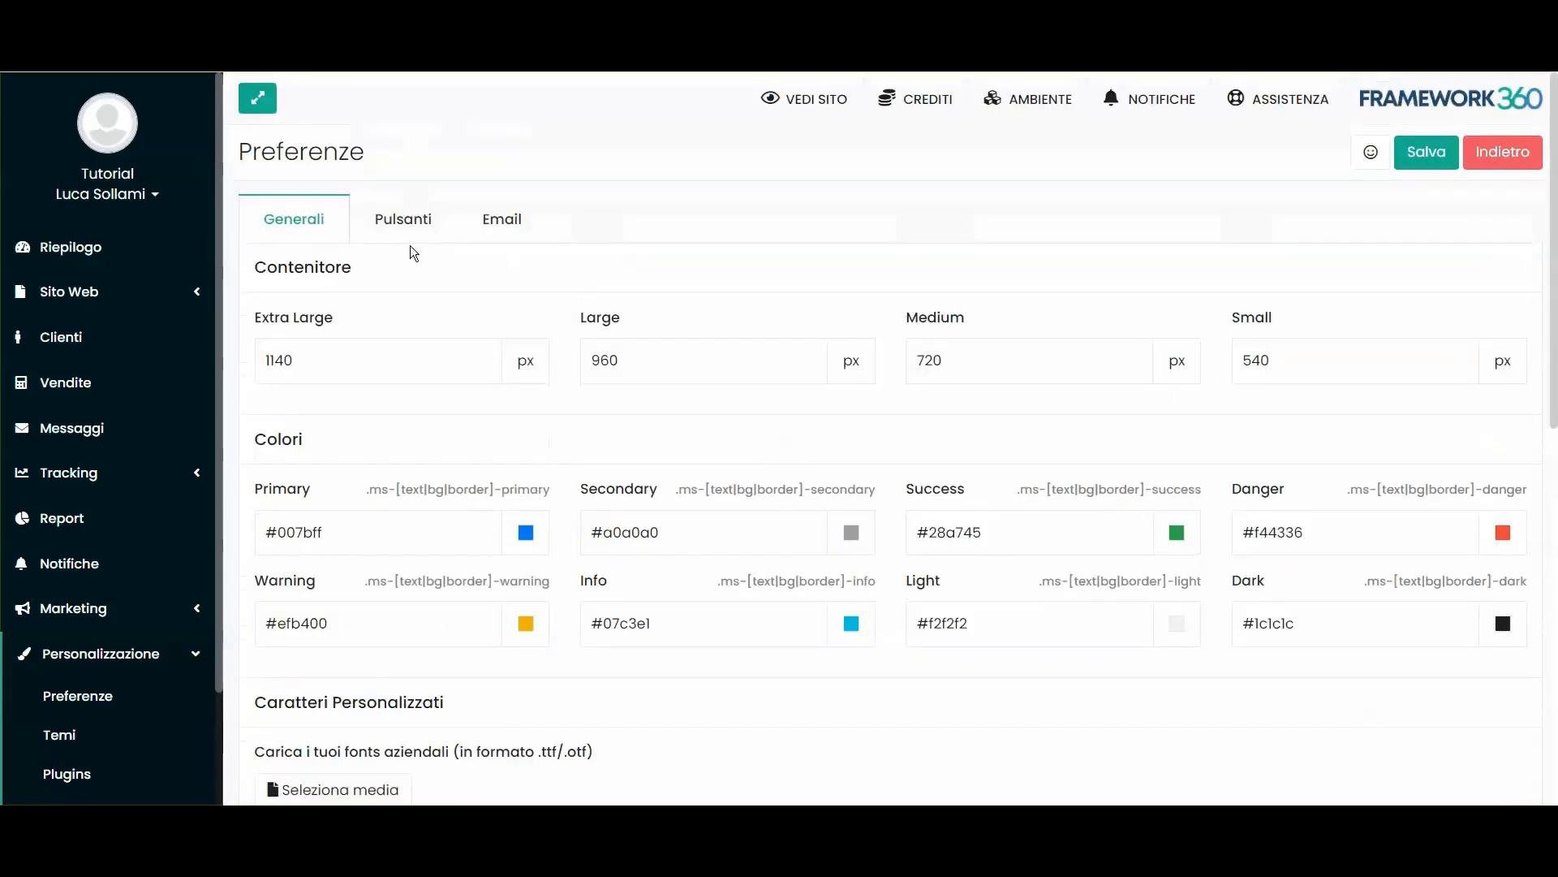
pyautogui.click(404, 235)
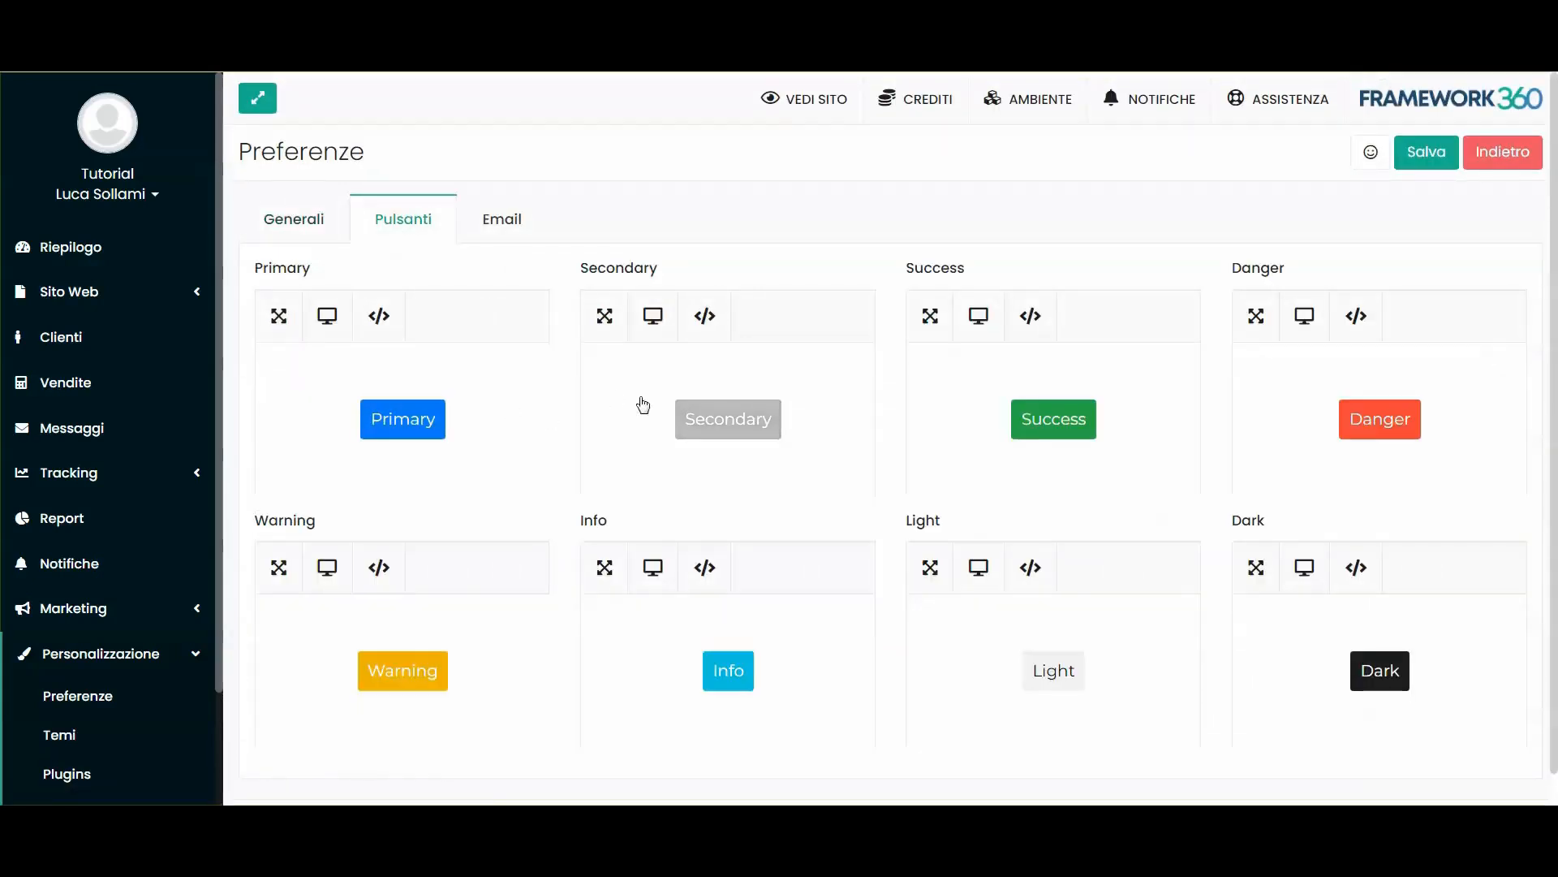
pyautogui.scroll(-1, 1423, 417)
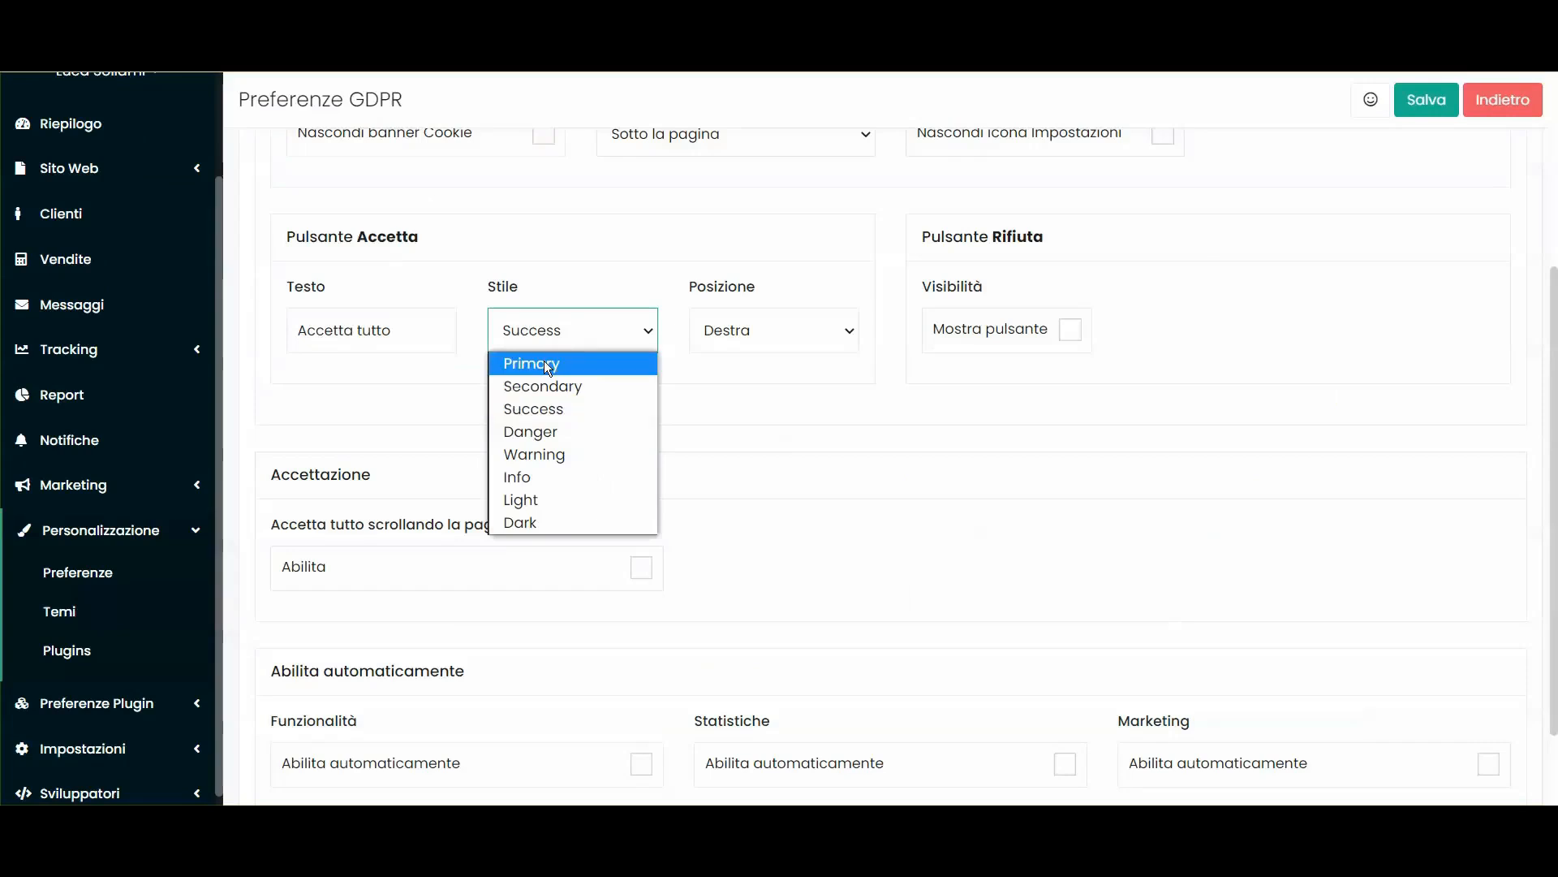
# Set the Accetta button's style to Primary and its position to Sinistra in the GDPR preferences, and save
pyautogui.click(544, 358)
pyautogui.click(698, 410)
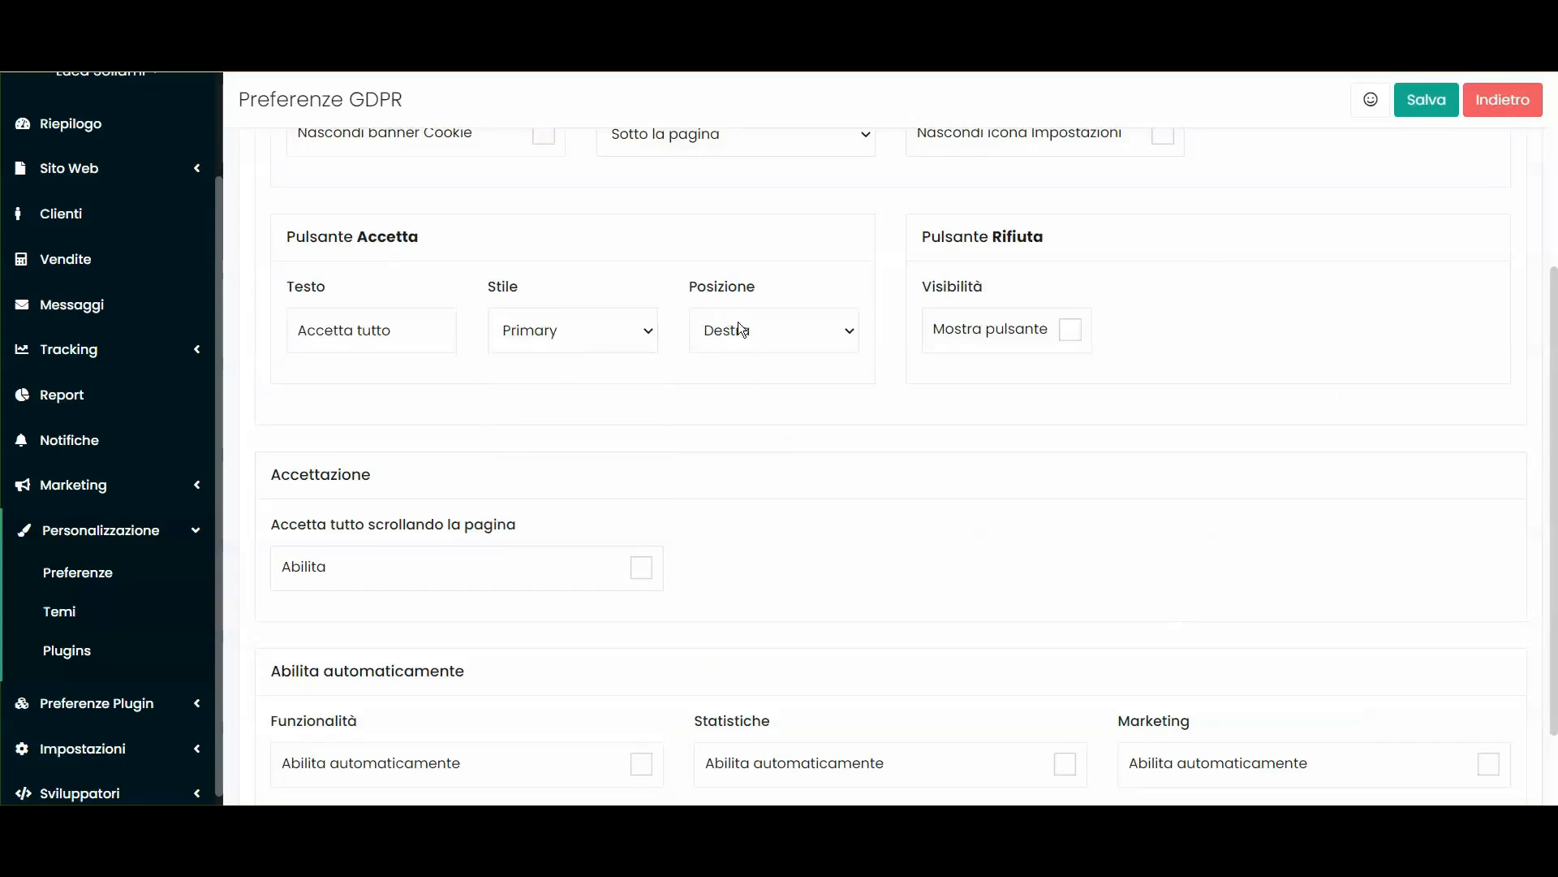
pyautogui.click(737, 321)
pyautogui.click(733, 363)
pyautogui.click(1426, 100)
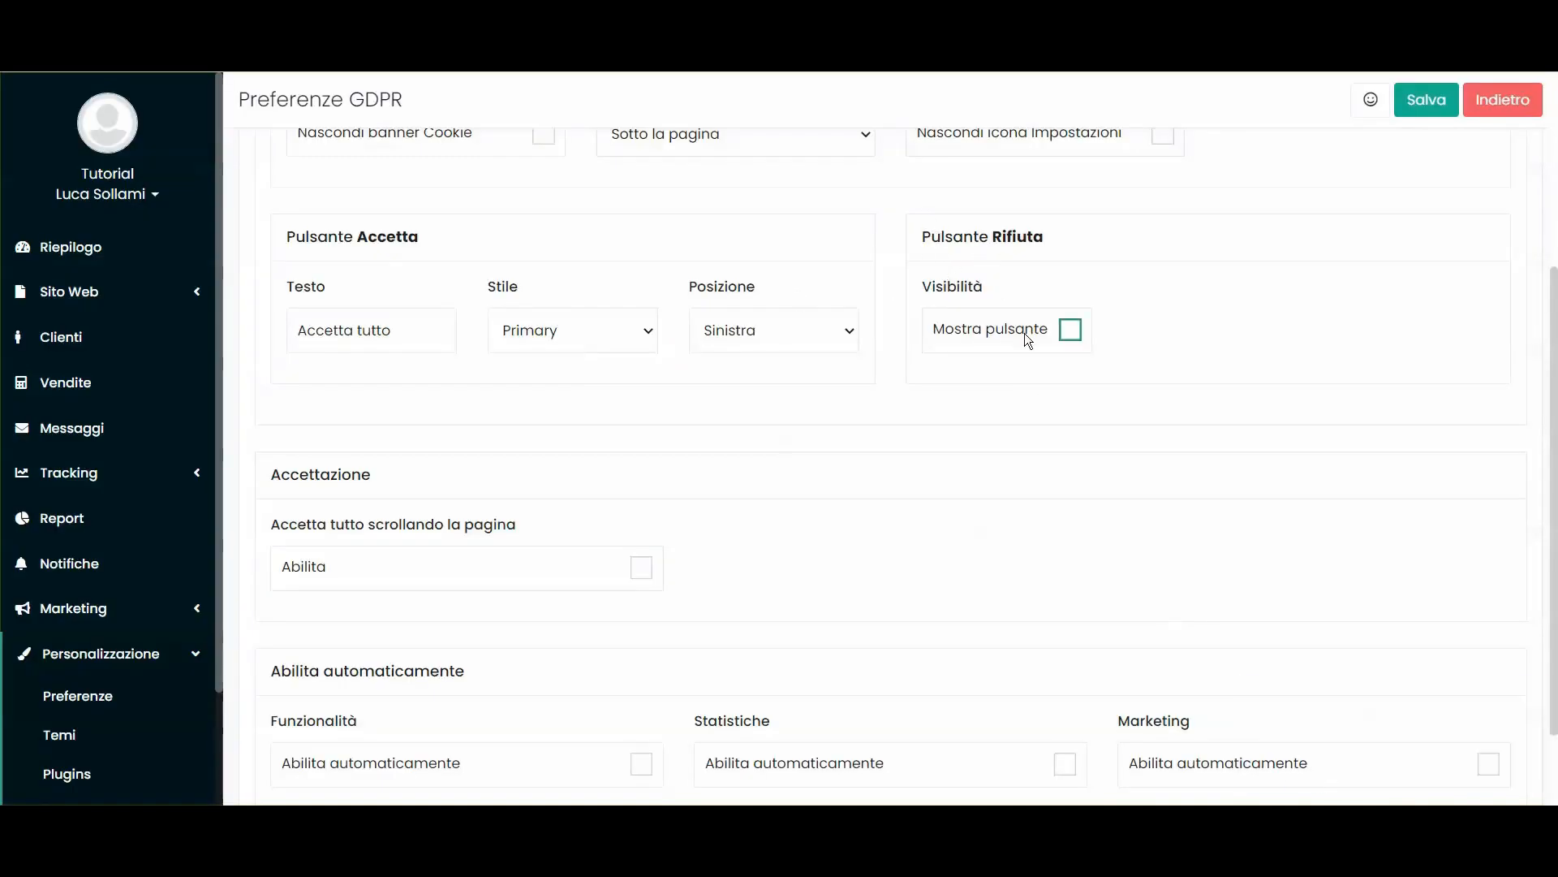
# Show the Rifiuta button in the cookie banner and set its style to Secondary
pyautogui.click(983, 329)
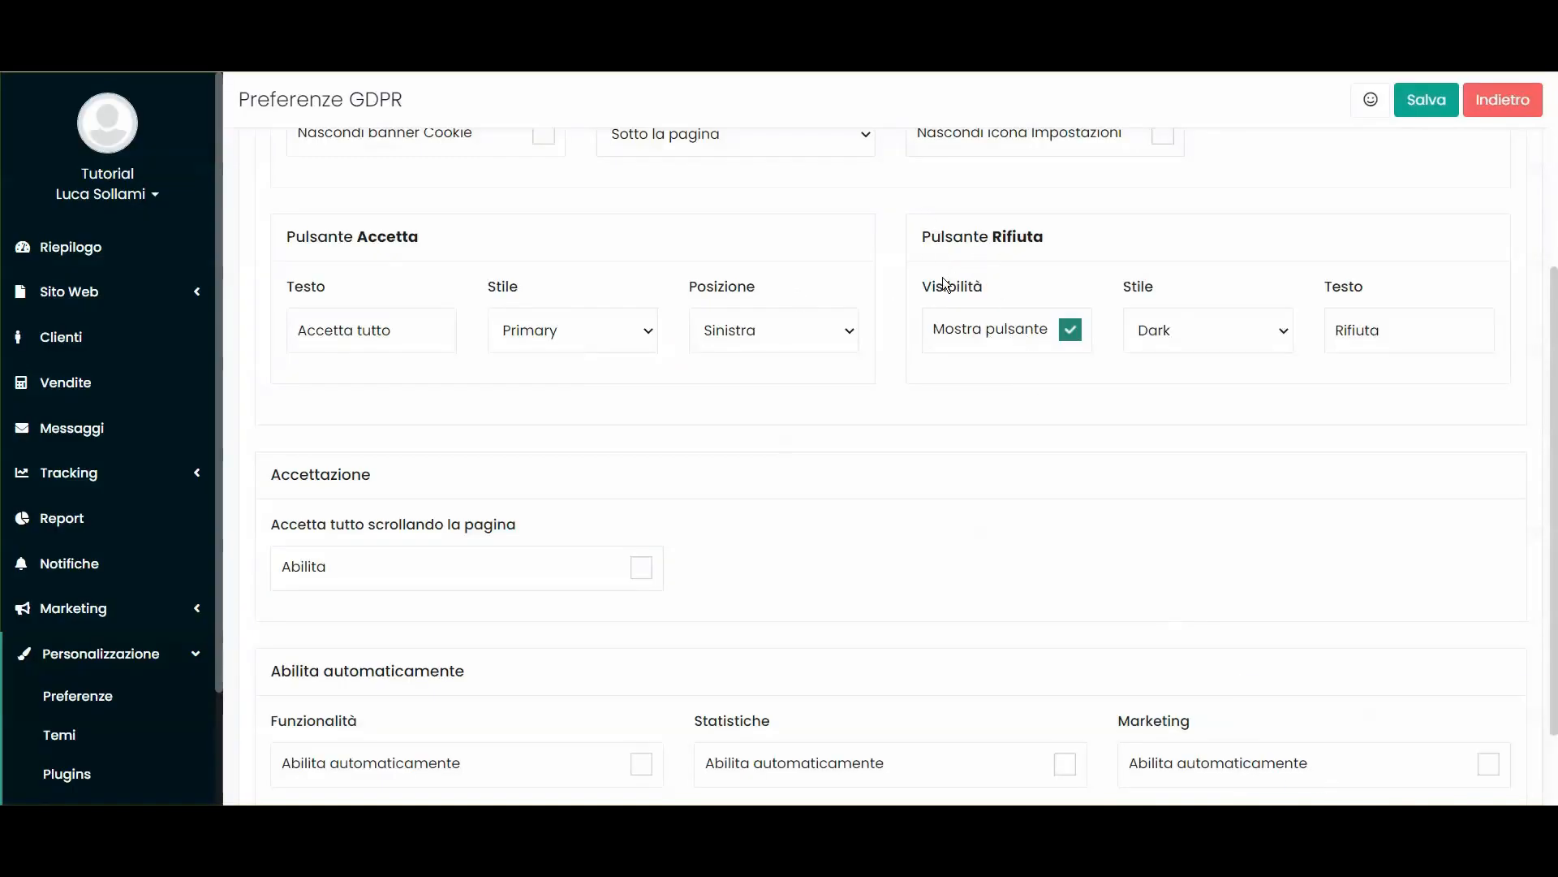
pyautogui.click(1221, 336)
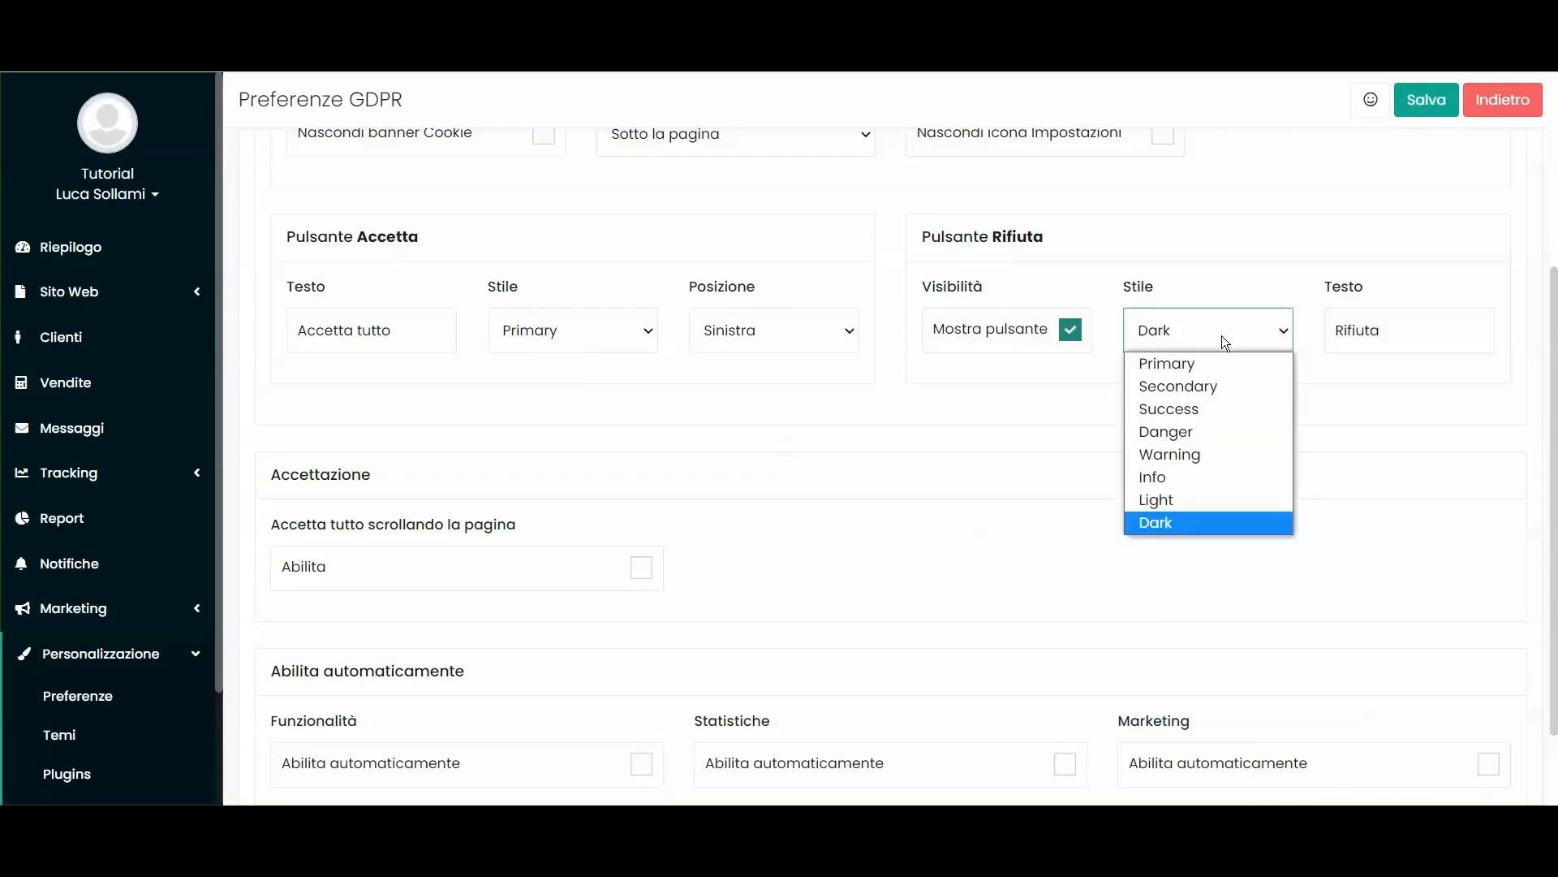
pyautogui.click(1203, 386)
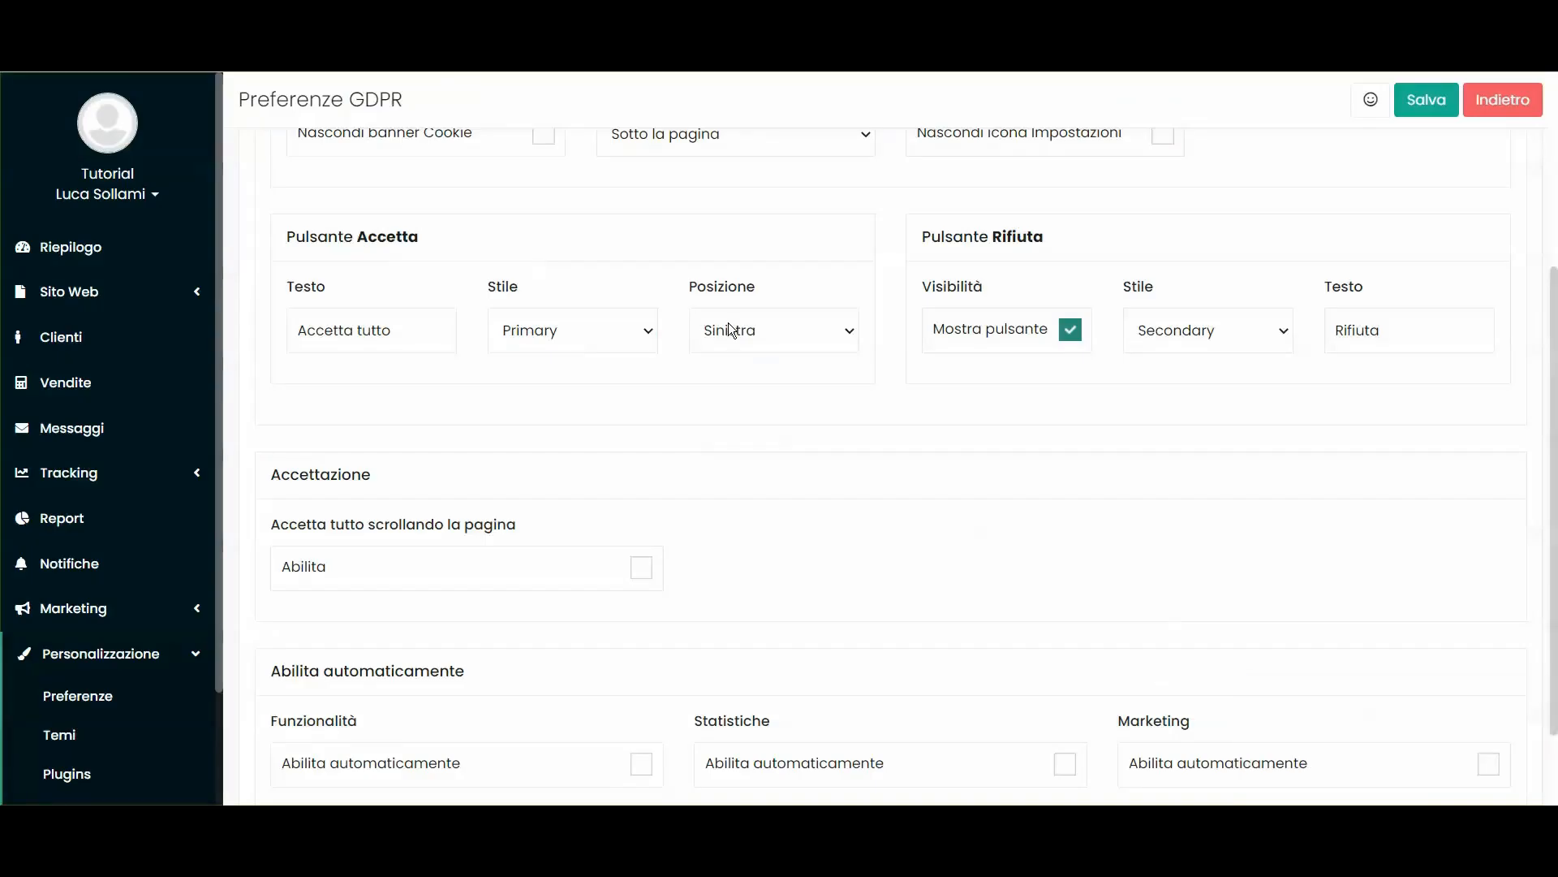
# Set the Accetta button's position to Destra and save the preferences
pyautogui.click(728, 323)
pyautogui.click(748, 330)
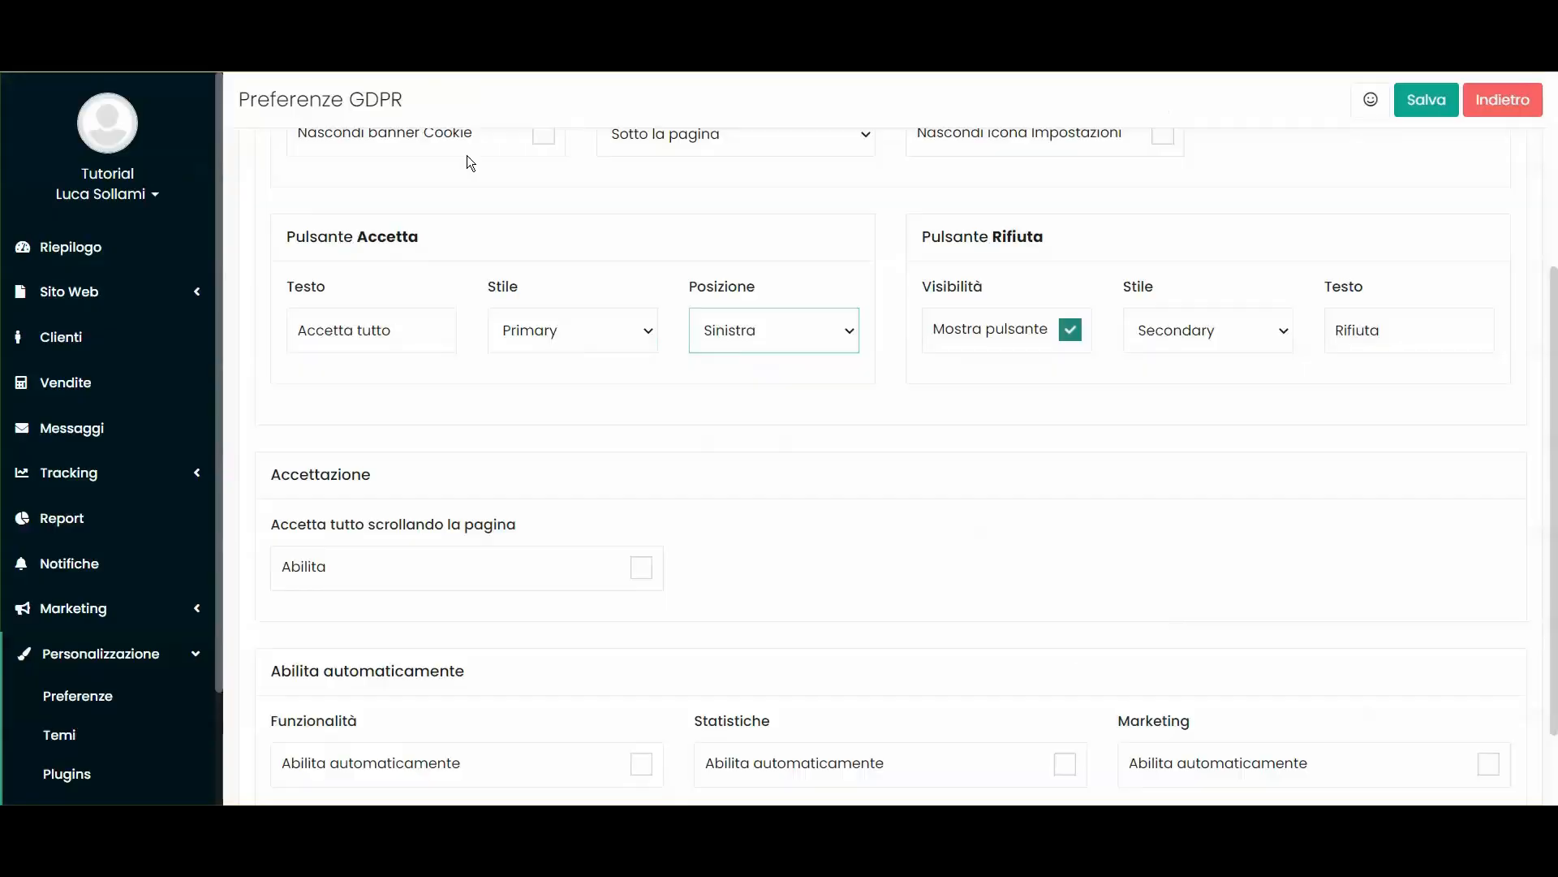
pyautogui.click(755, 329)
pyautogui.click(740, 387)
pyautogui.click(1428, 100)
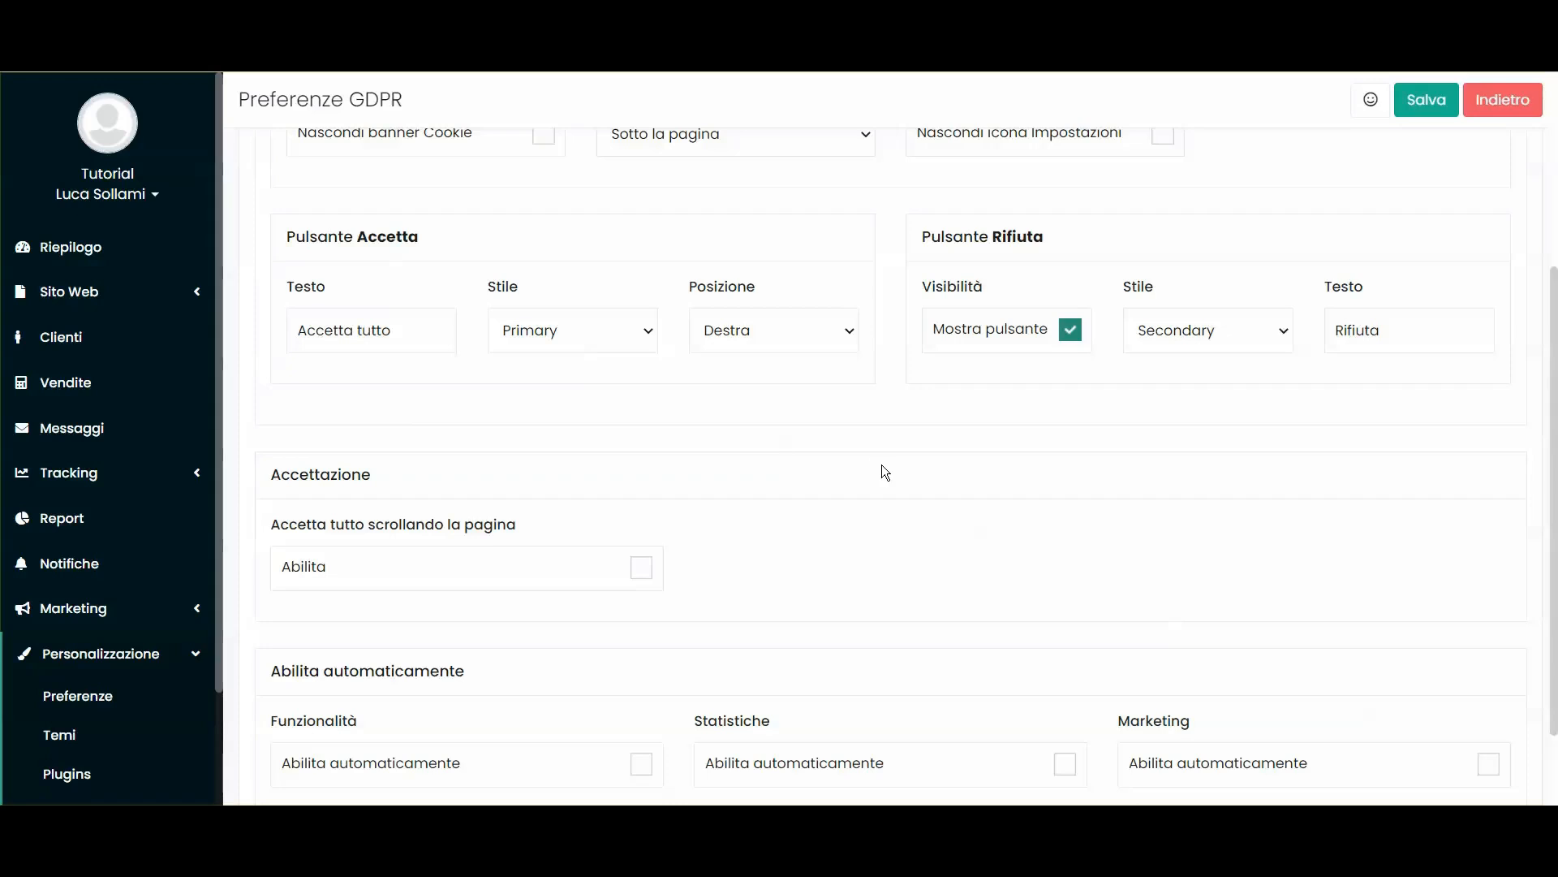
# Enable accepting all cookies by scrolling the page in the Accettazione section and save the preferences
pyautogui.scroll(-3, 708, 438)
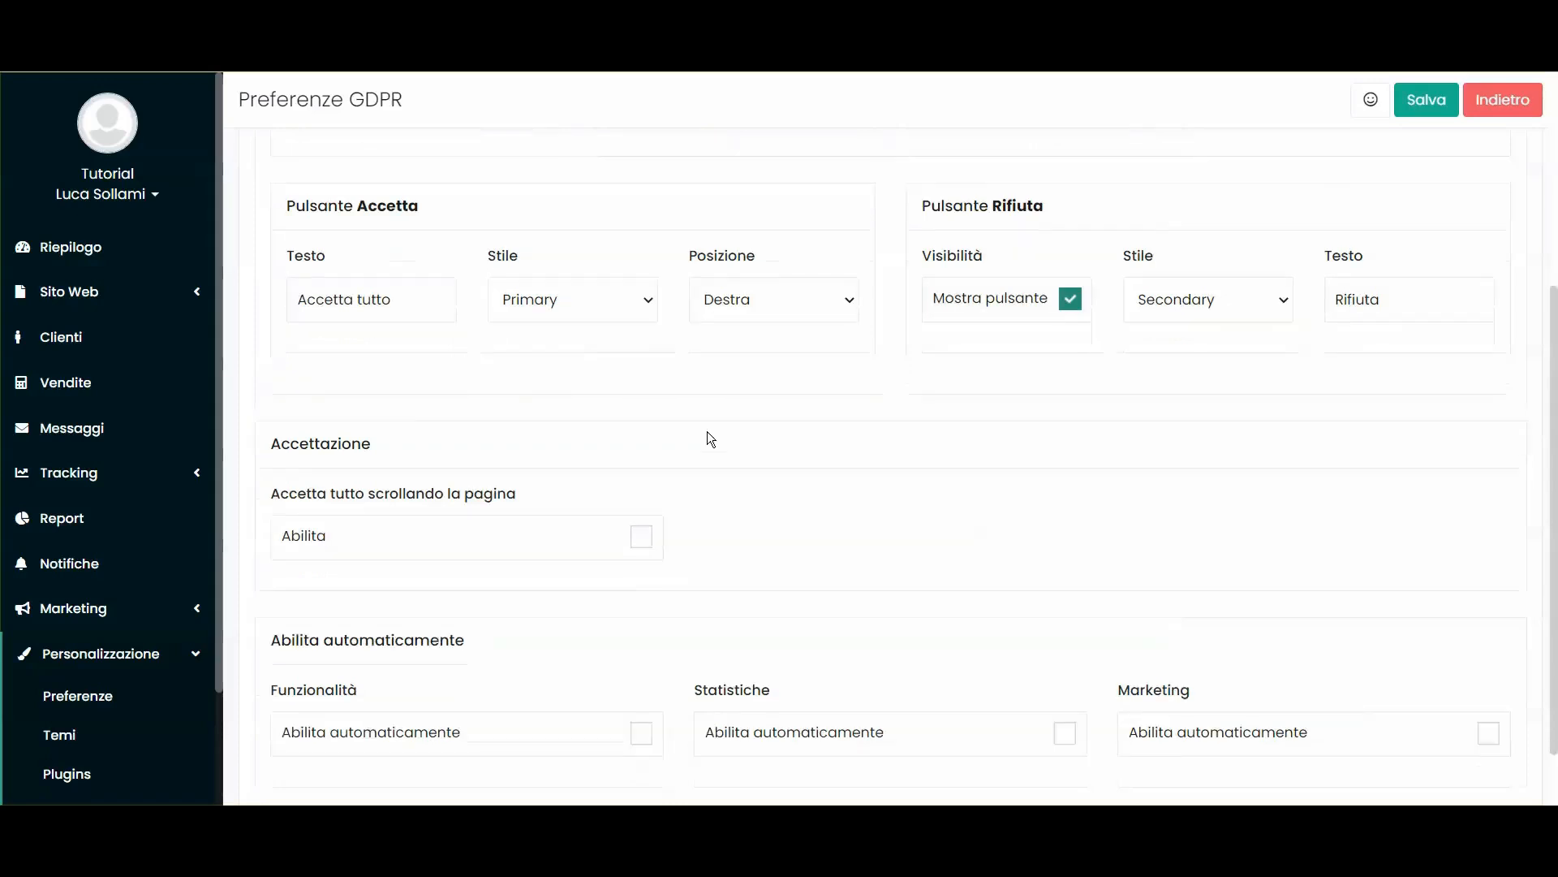
pyautogui.moveTo(268, 364); pyautogui.dragTo(425, 368)
pyautogui.click(426, 369)
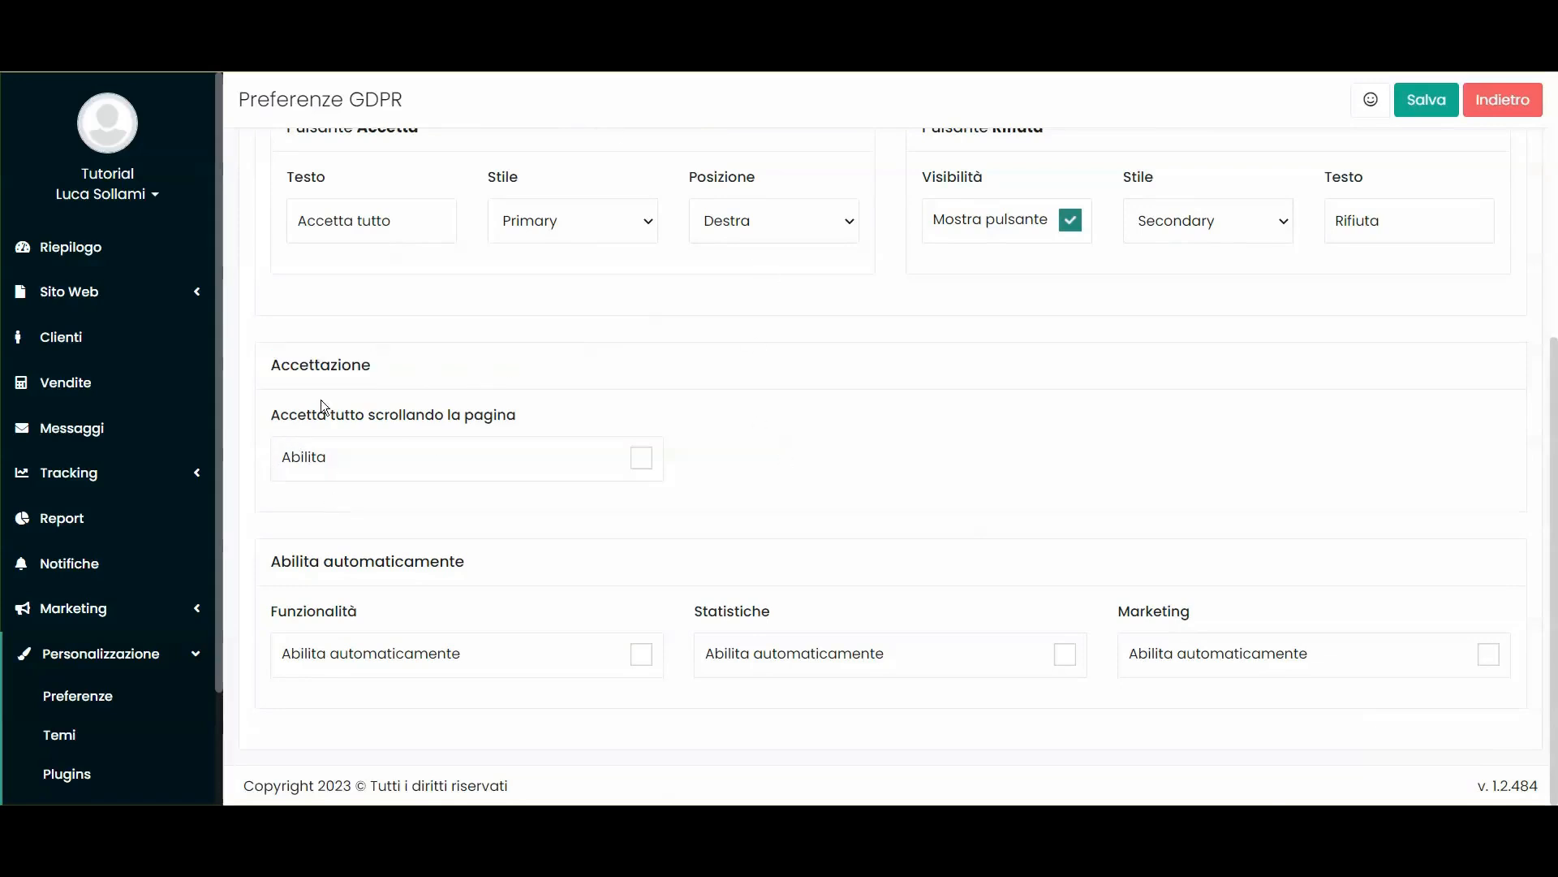
pyautogui.click(640, 457)
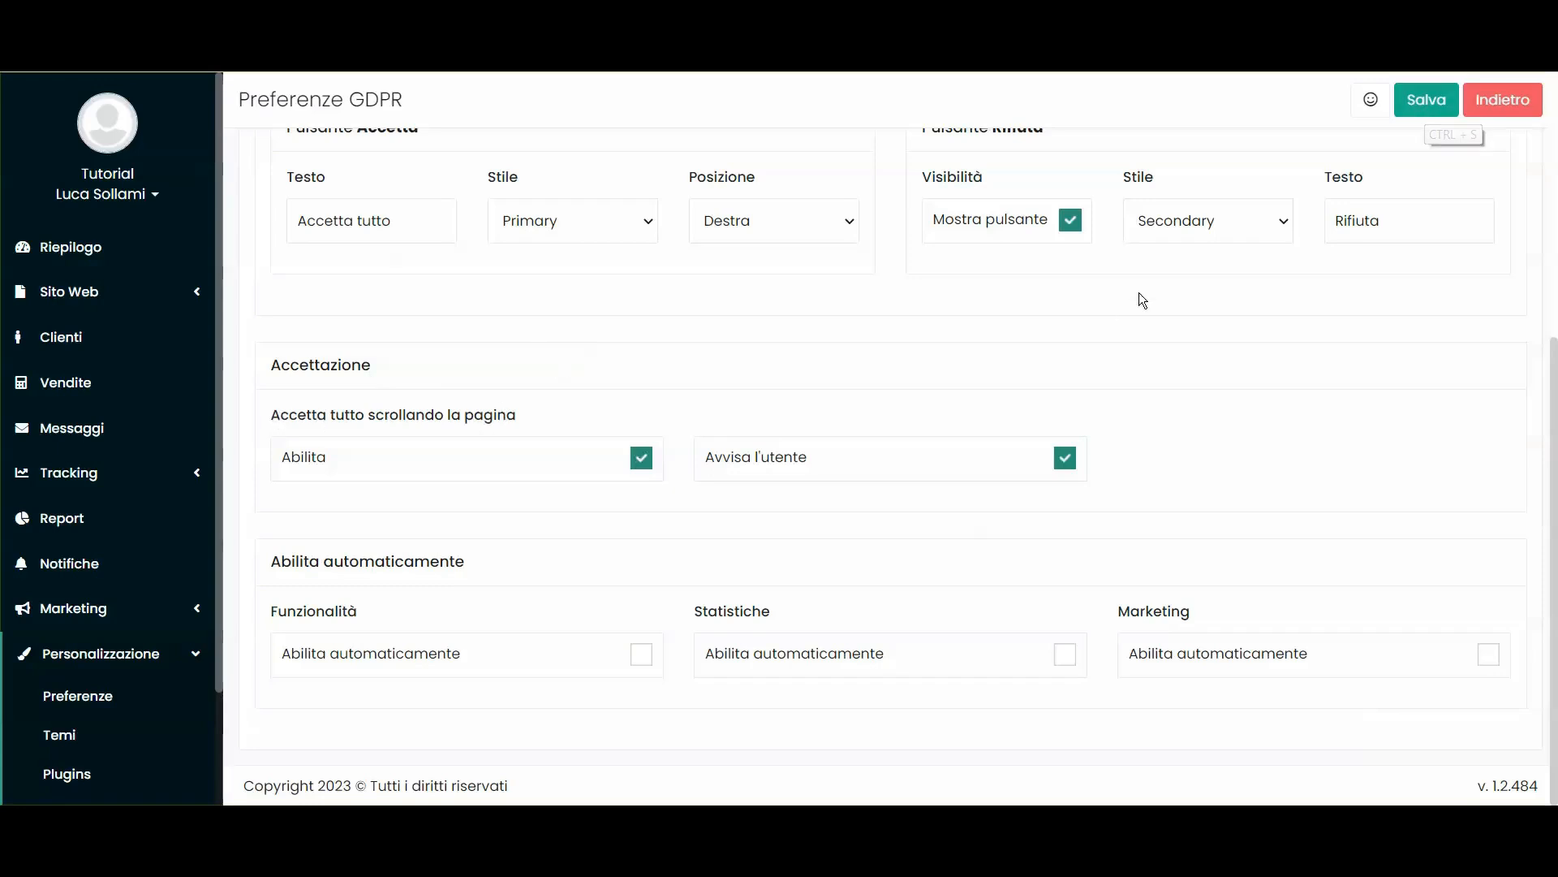
pyautogui.click(1425, 114)
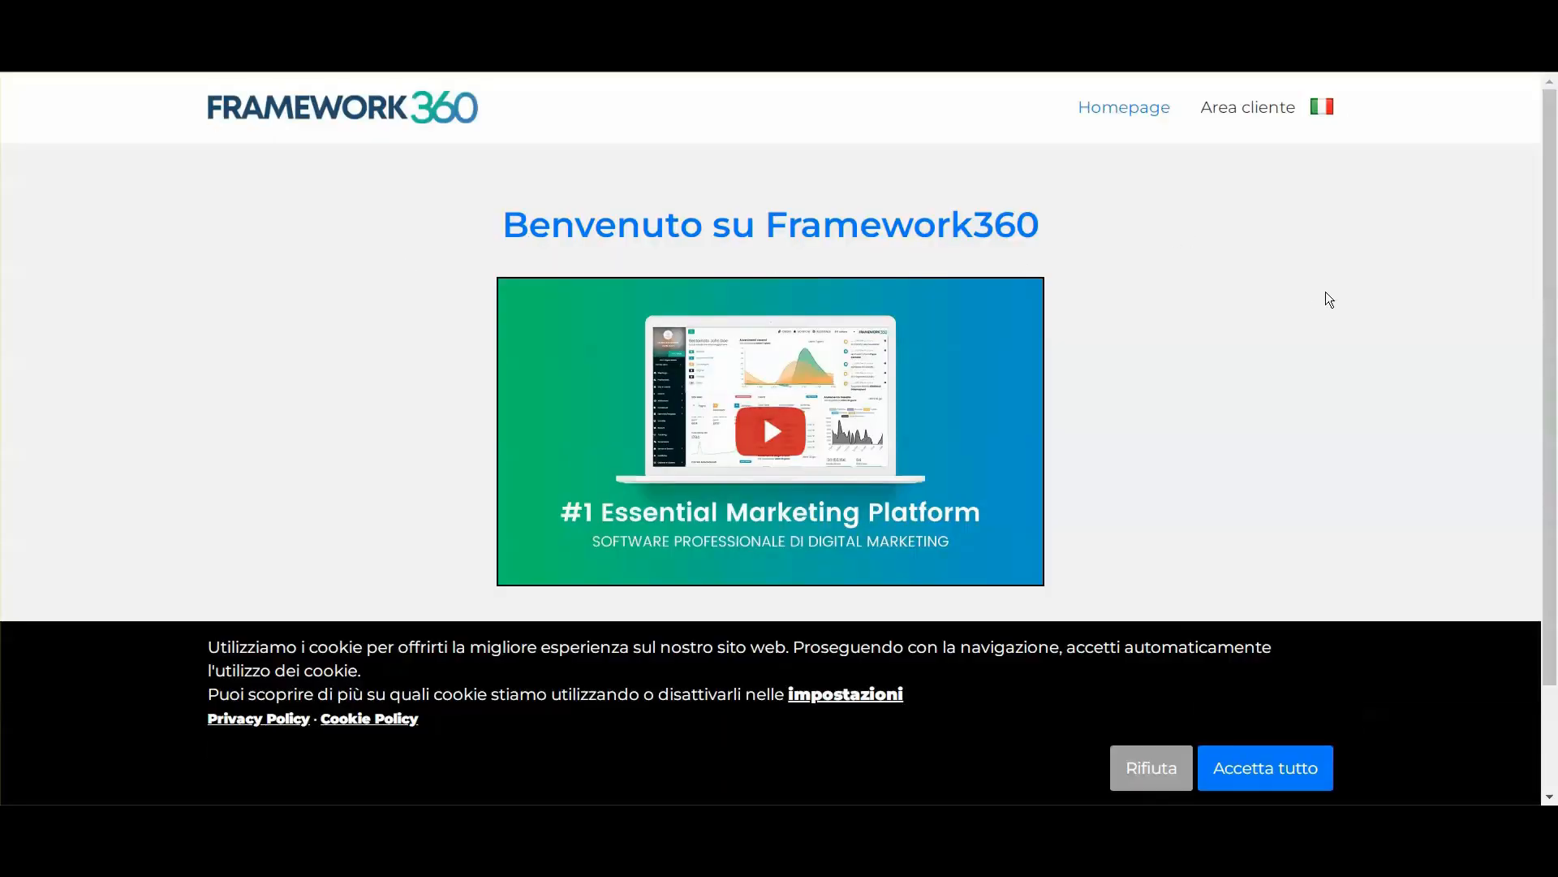
# Test acceptance by scrolling on the site's homepage and examine the banner's sentence about continuing navigation
pyautogui.scroll(-3, 1552, 266)
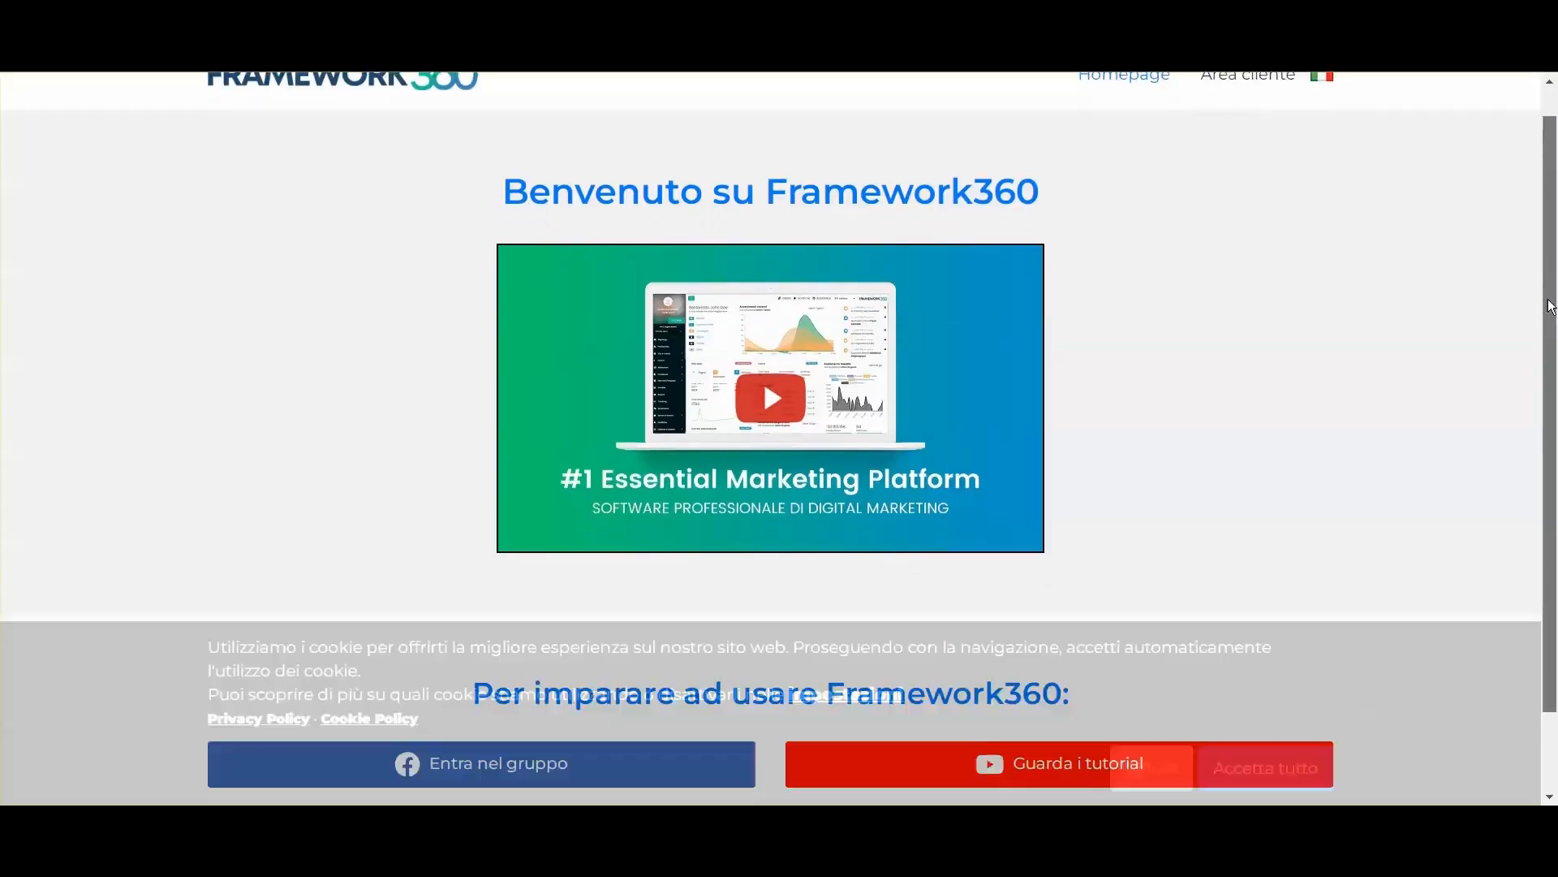
pyautogui.scroll(2, 1554, 313)
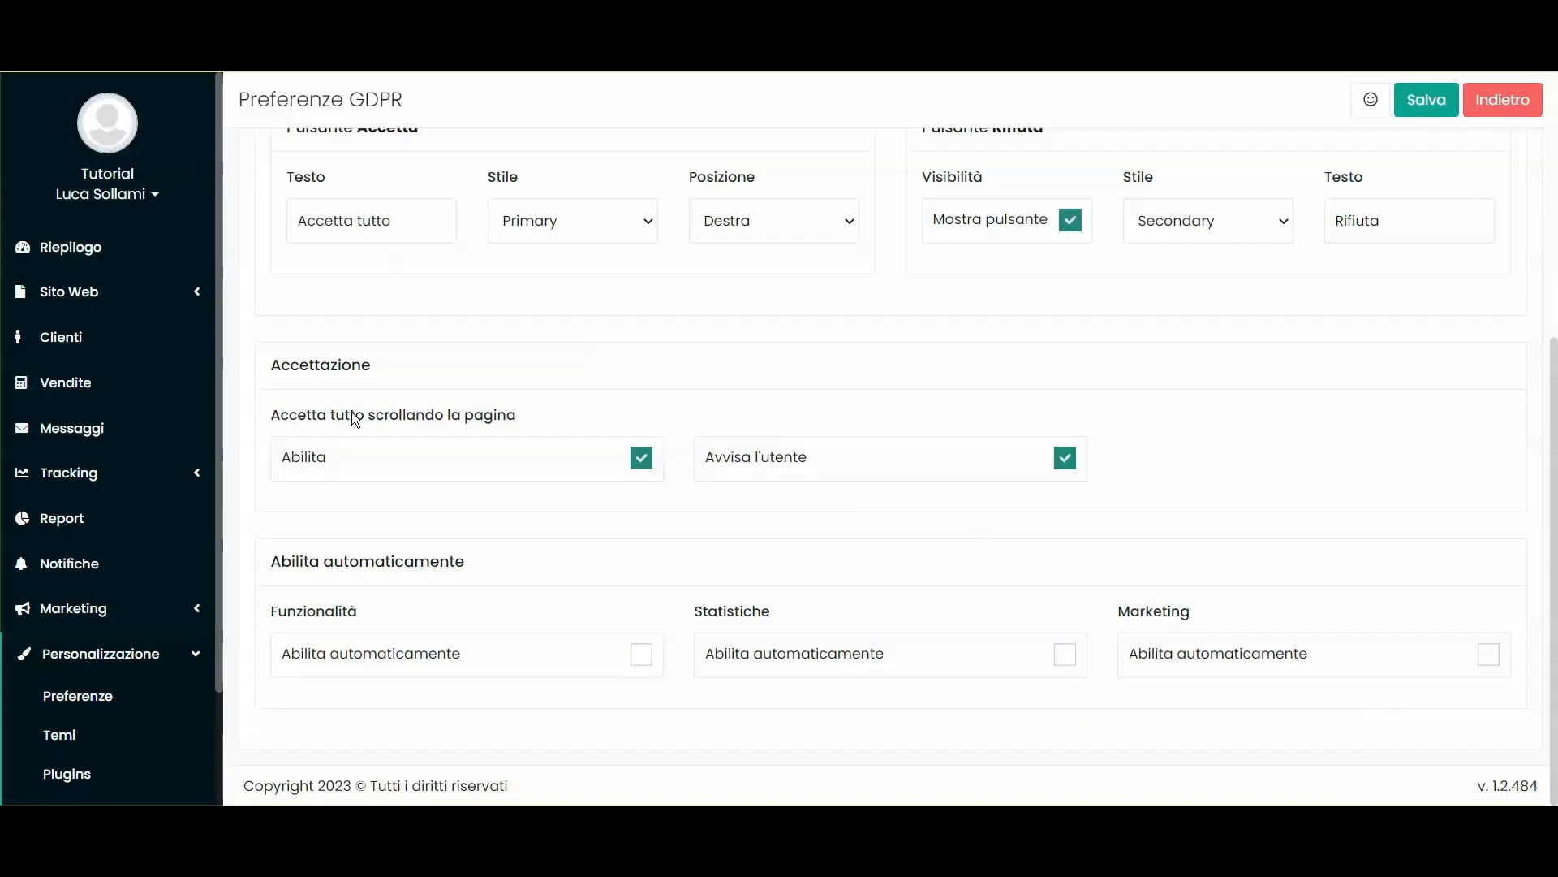
pyautogui.tripleClick(352, 411)
pyautogui.click(591, 416)
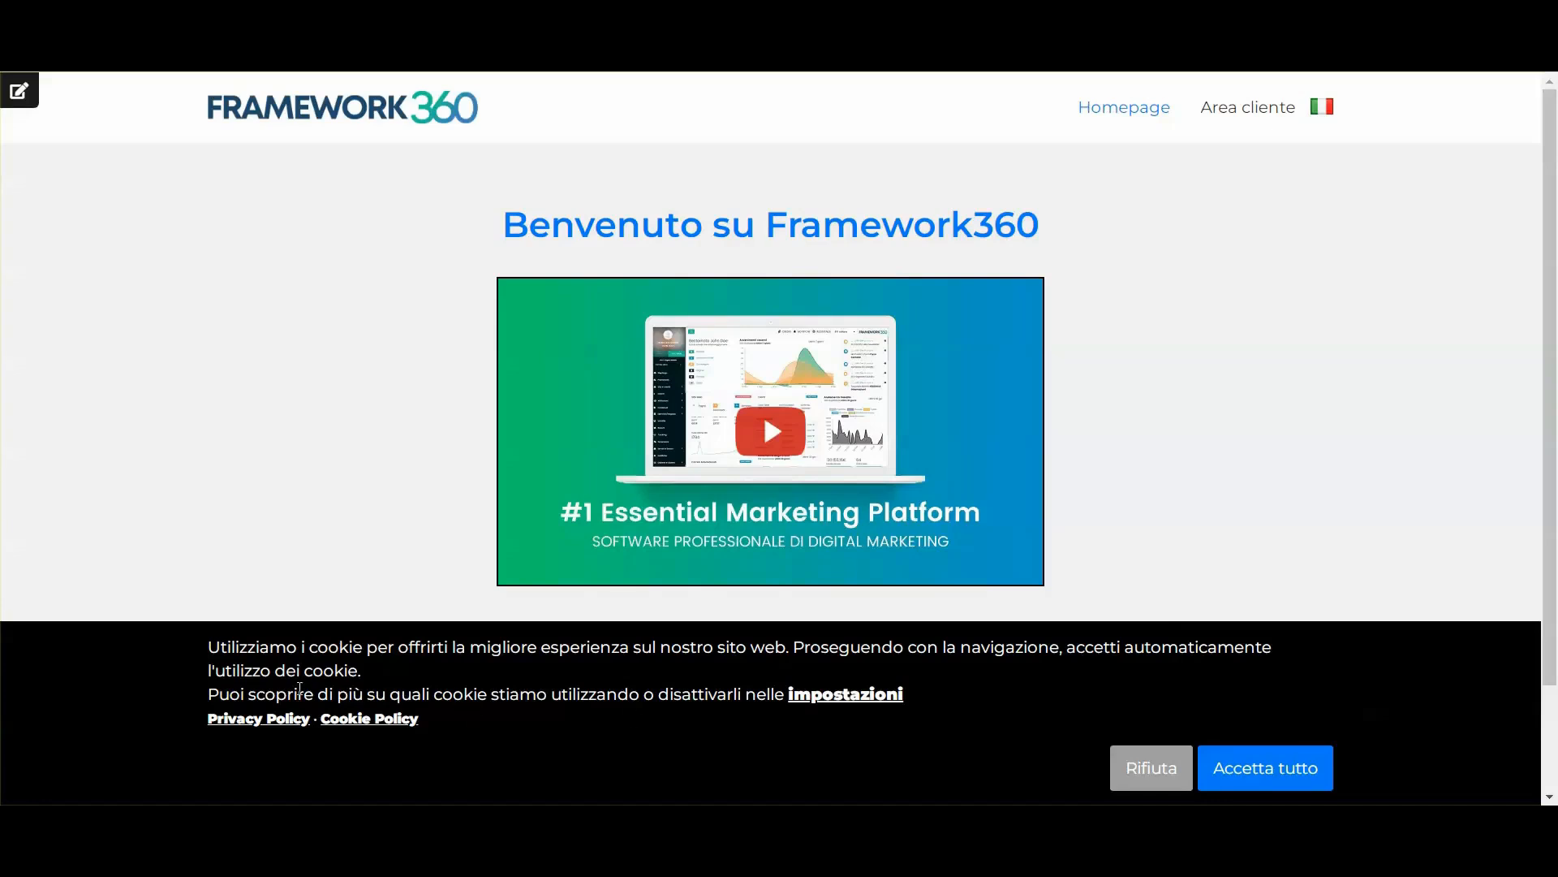
pyautogui.moveTo(801, 647); pyautogui.dragTo(350, 671)
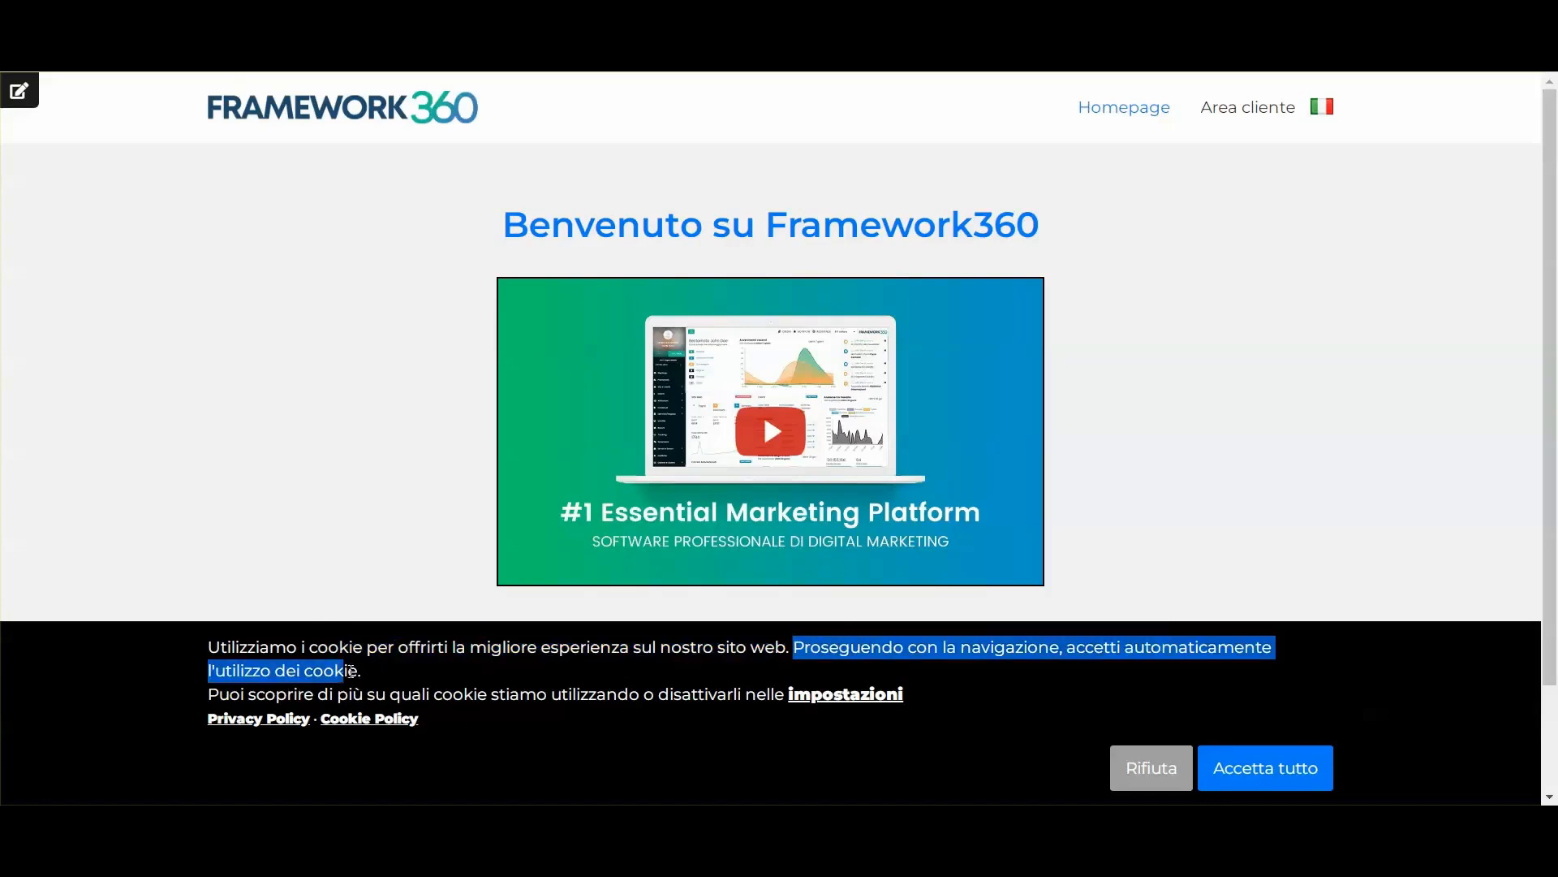
pyautogui.click(382, 669)
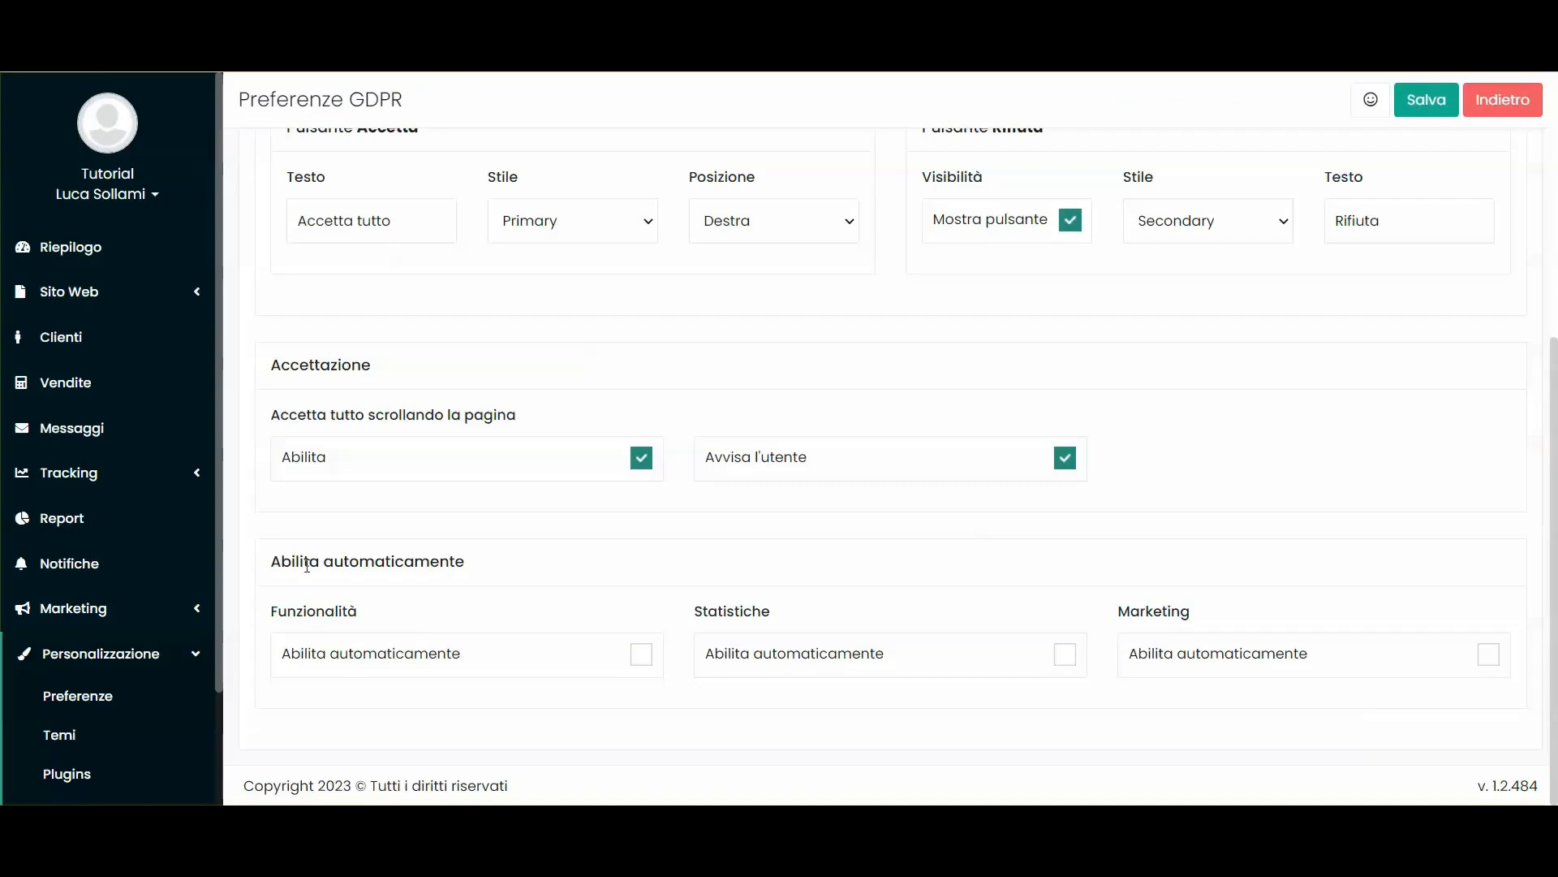
# Disable accepting all cookies by scrolling the page in the Accettazione section
pyautogui.moveTo(287, 562); pyautogui.dragTo(485, 562)
pyautogui.click(486, 562)
pyautogui.click(317, 448)
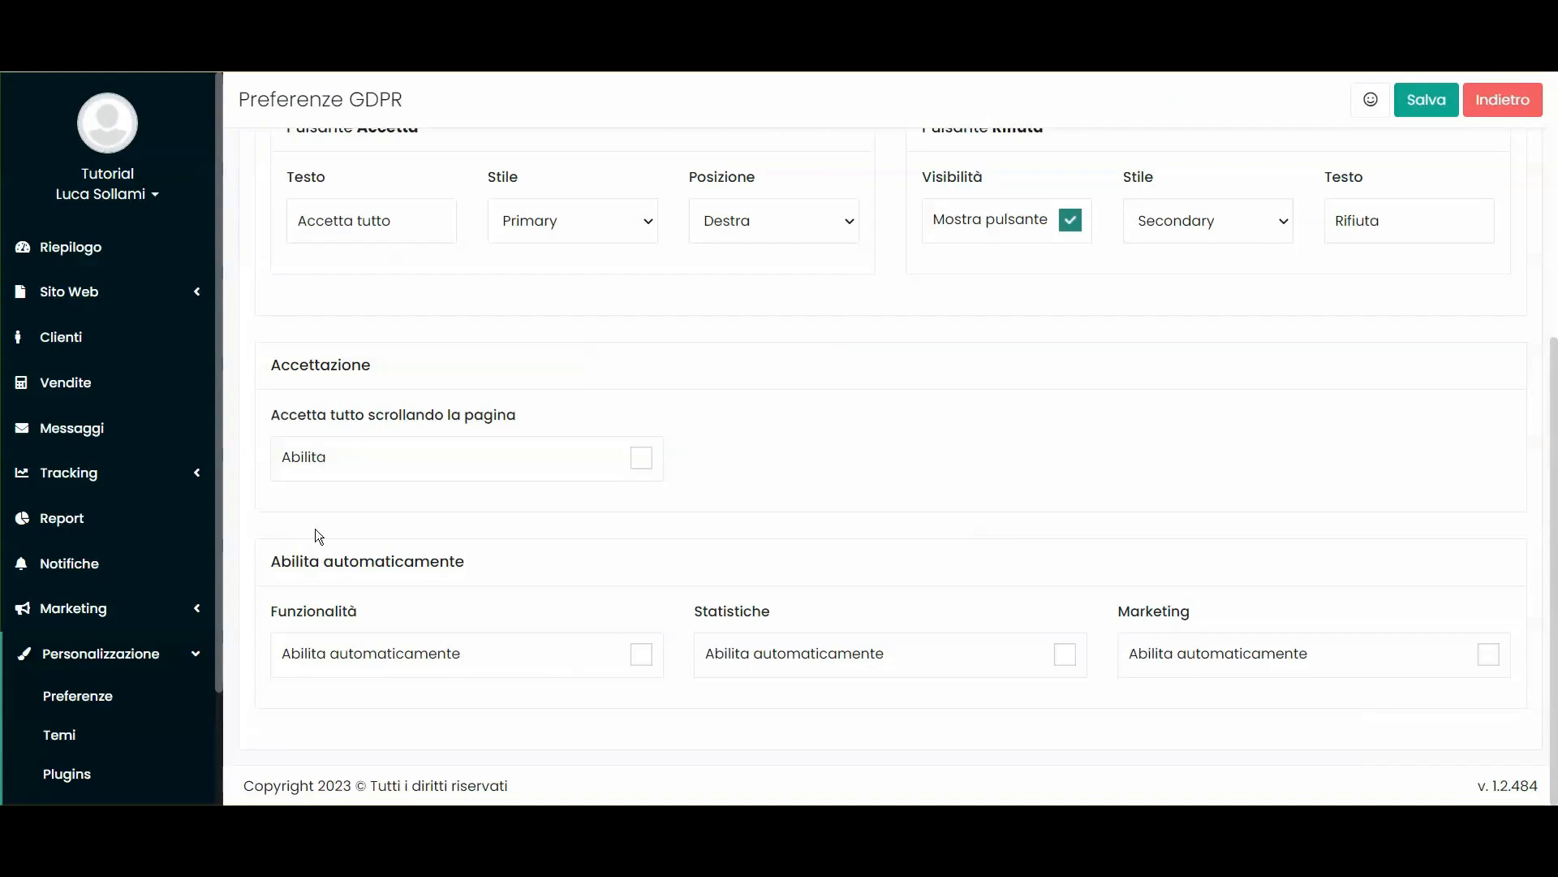
pyautogui.moveTo(272, 366); pyautogui.dragTo(543, 416)
pyautogui.click(543, 417)
# Try to enable the Funzionalità cookies automatically, read the GDPR responsibility declaration and cancel it
pyautogui.moveTo(272, 562); pyautogui.dragTo(380, 602)
pyautogui.click(380, 603)
pyautogui.click(641, 654)
pyautogui.moveTo(505, 144); pyautogui.dragTo(572, 137)
pyautogui.click(572, 138)
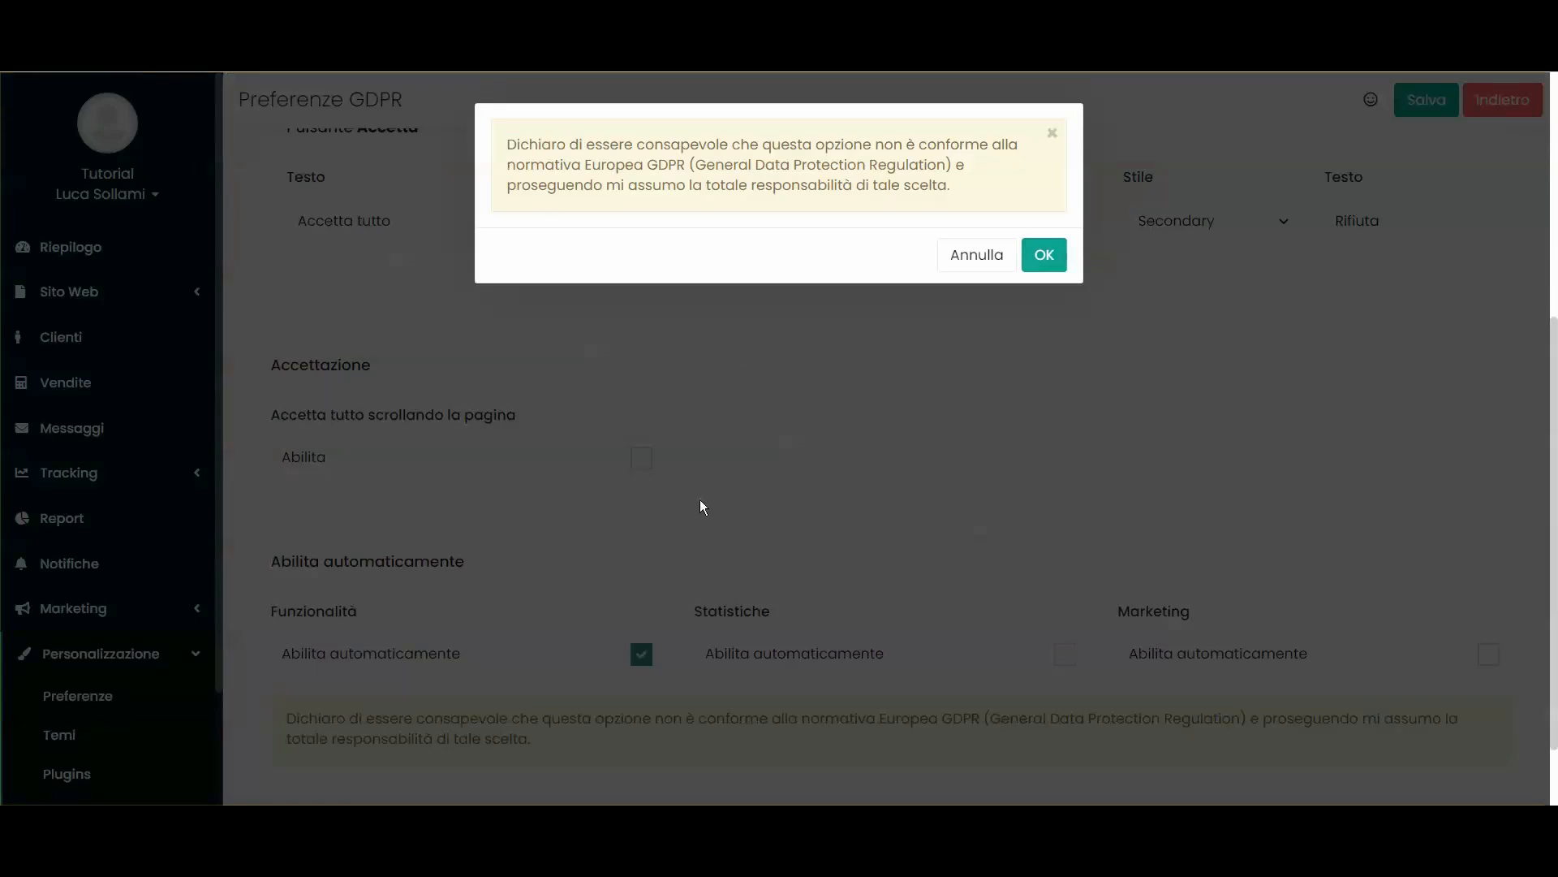
pyautogui.moveTo(506, 144); pyautogui.dragTo(693, 165)
pyautogui.click(710, 195)
pyautogui.click(979, 254)
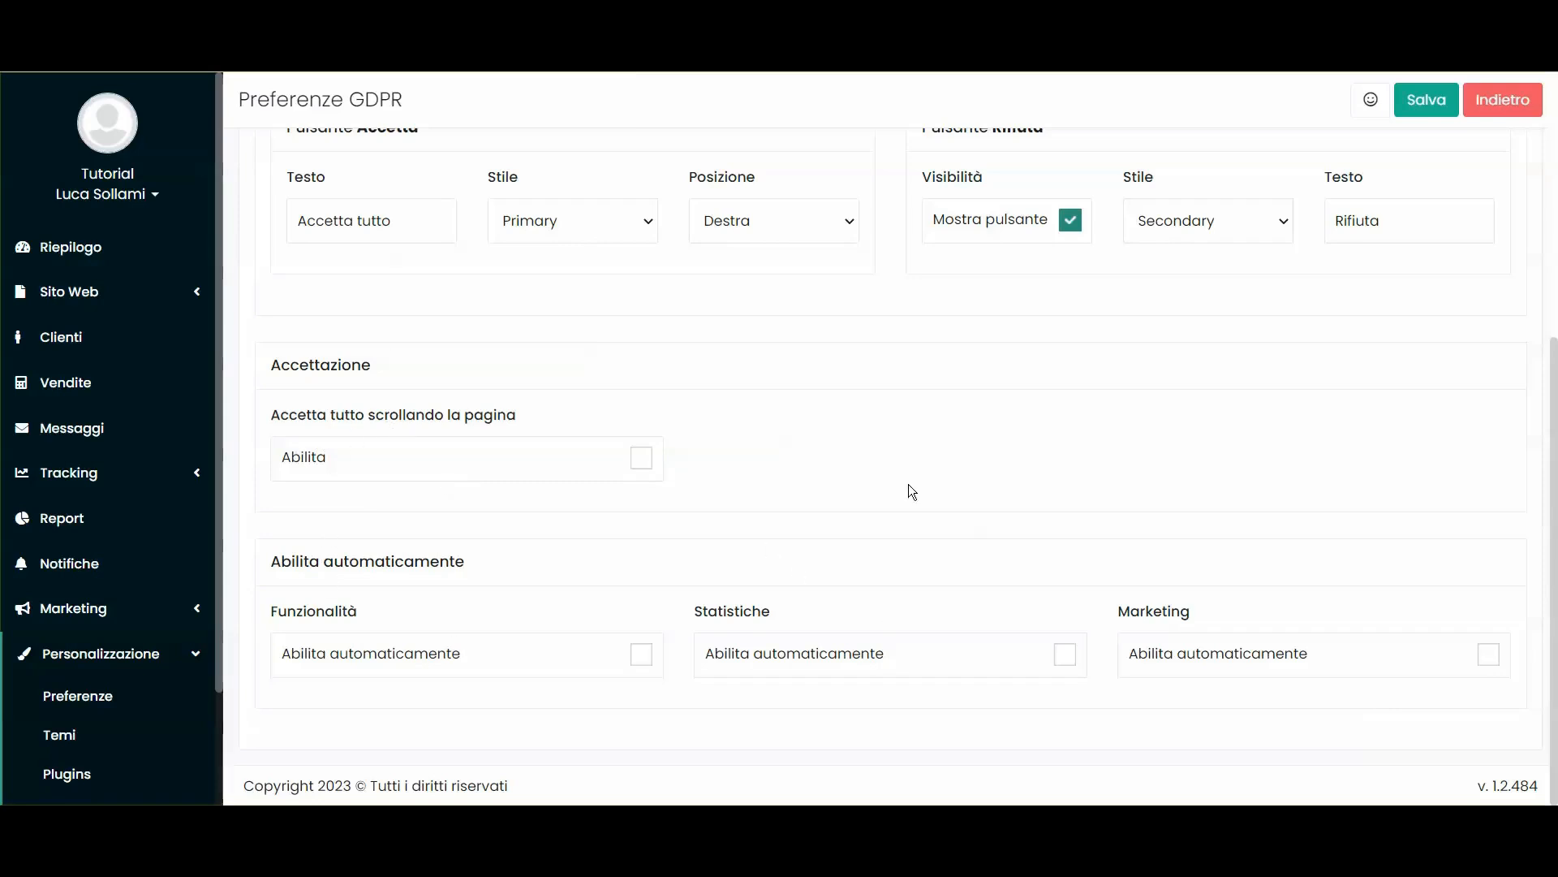
# Open the Cookie section of the GDPR preferences and examine the list of cookies that can be hidden and its update notice
pyautogui.scroll(5, 908, 484)
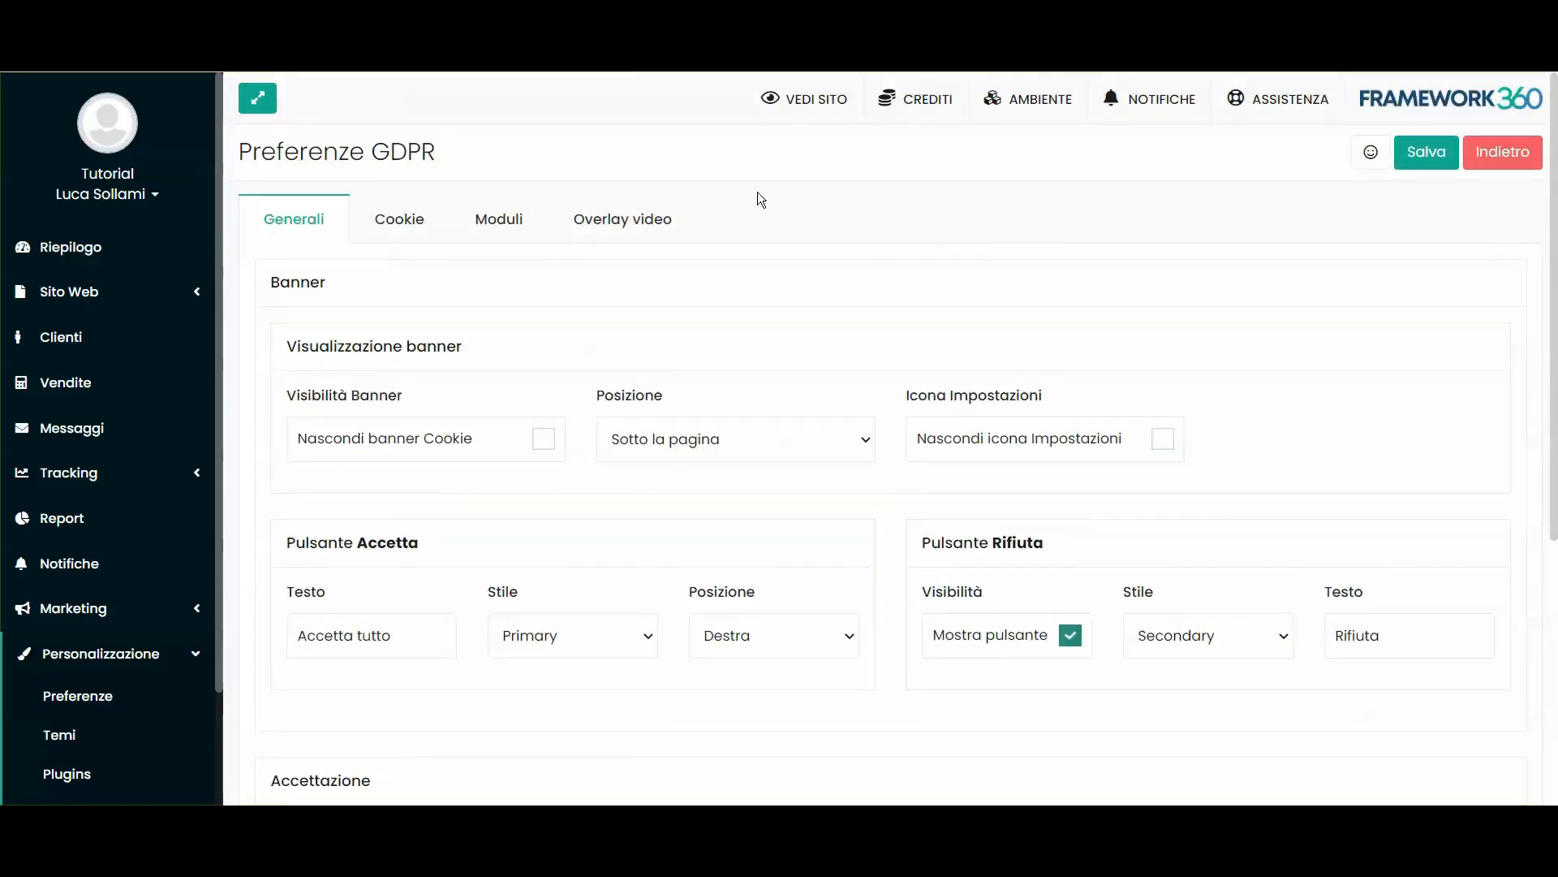
pyautogui.click(400, 231)
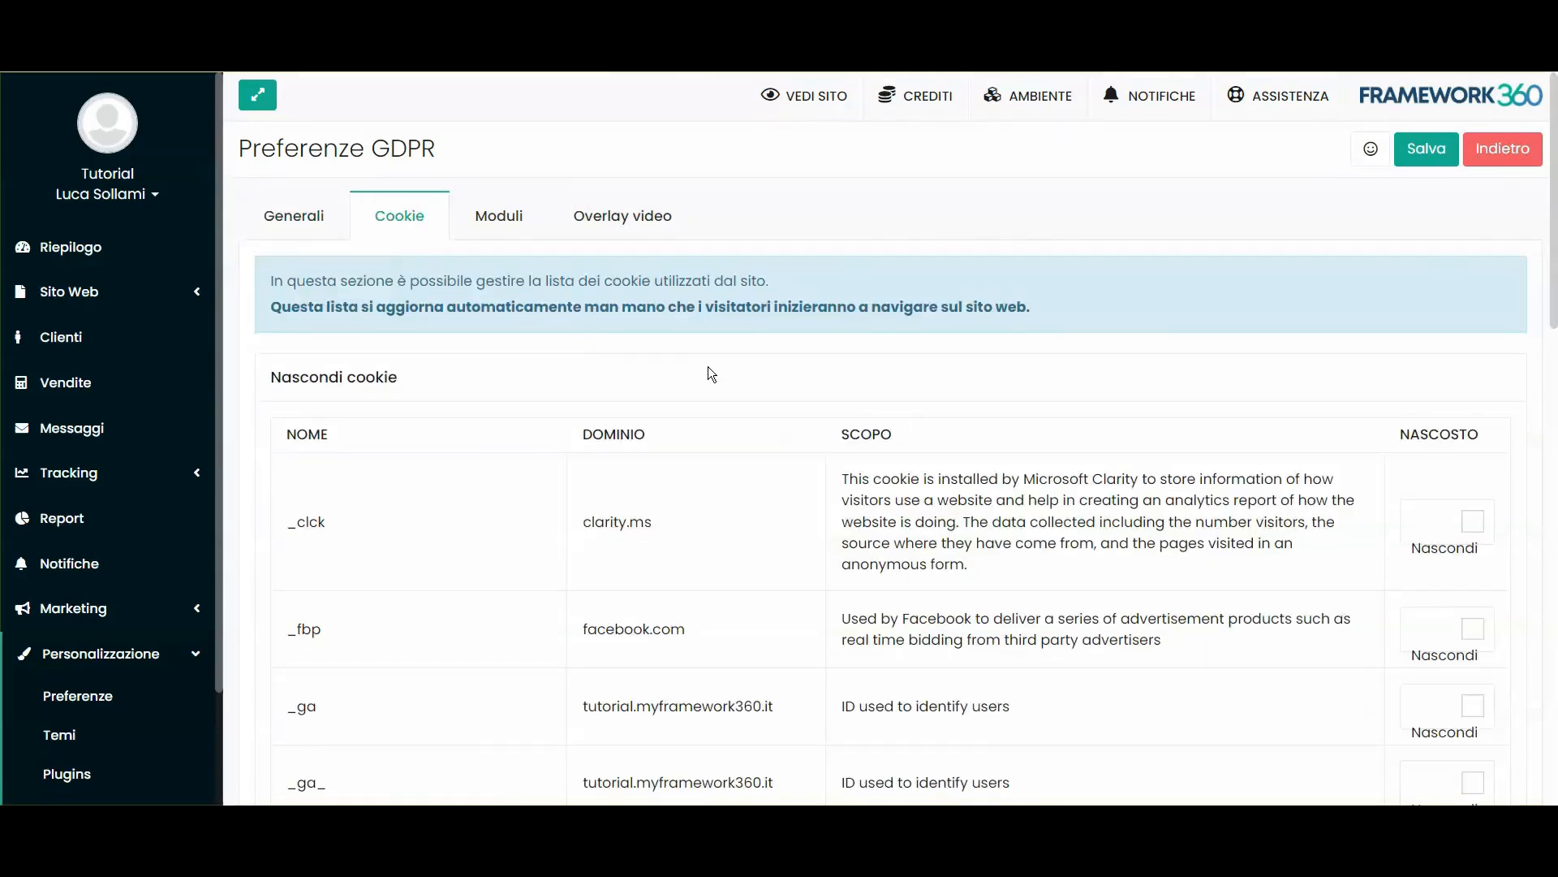
pyautogui.scroll(-10, 706, 373)
pyautogui.scroll(-6, 674, 357)
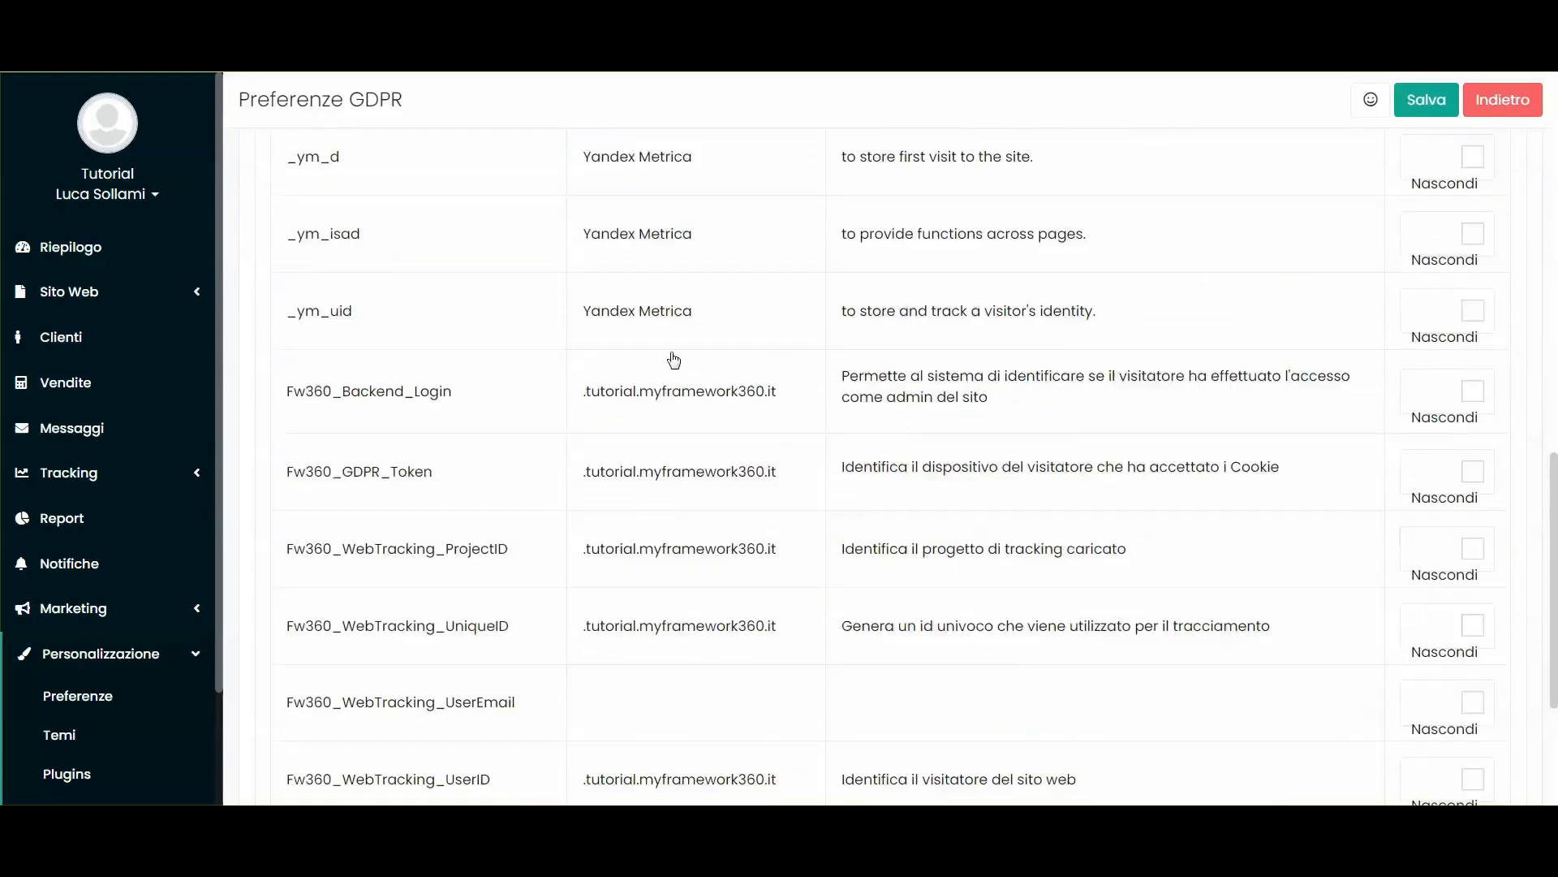
pyautogui.moveTo(1554, 587); pyautogui.dragTo(1555, 122)
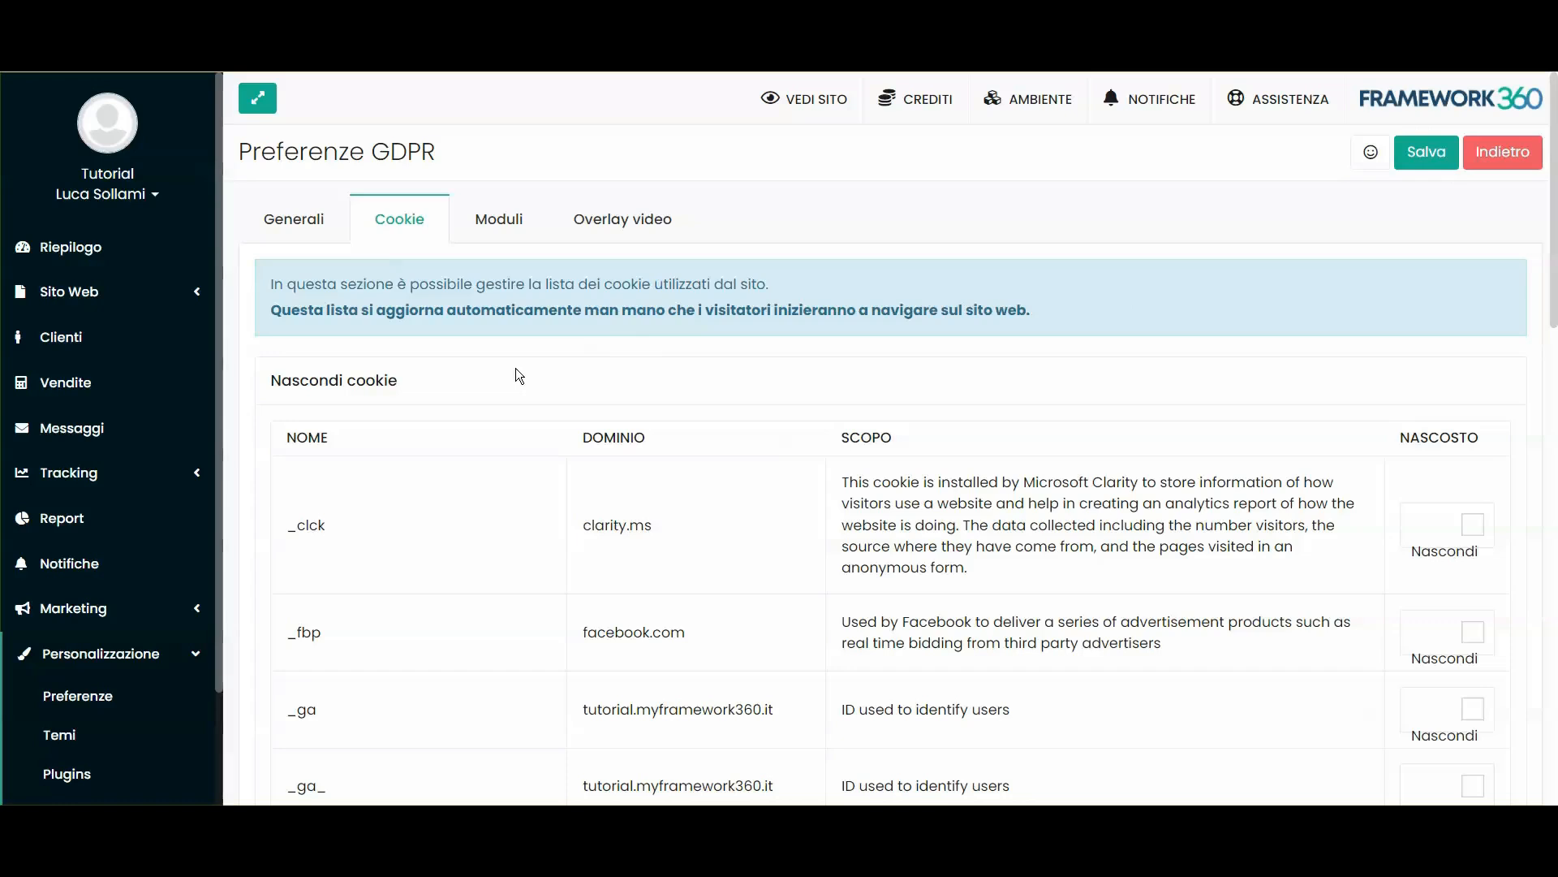
pyautogui.moveTo(270, 309); pyautogui.dragTo(1050, 311)
pyautogui.click(1050, 311)
pyautogui.scroll(-20, 640, 414)
pyautogui.scroll(10, 719, 479)
pyautogui.scroll(8, 722, 479)
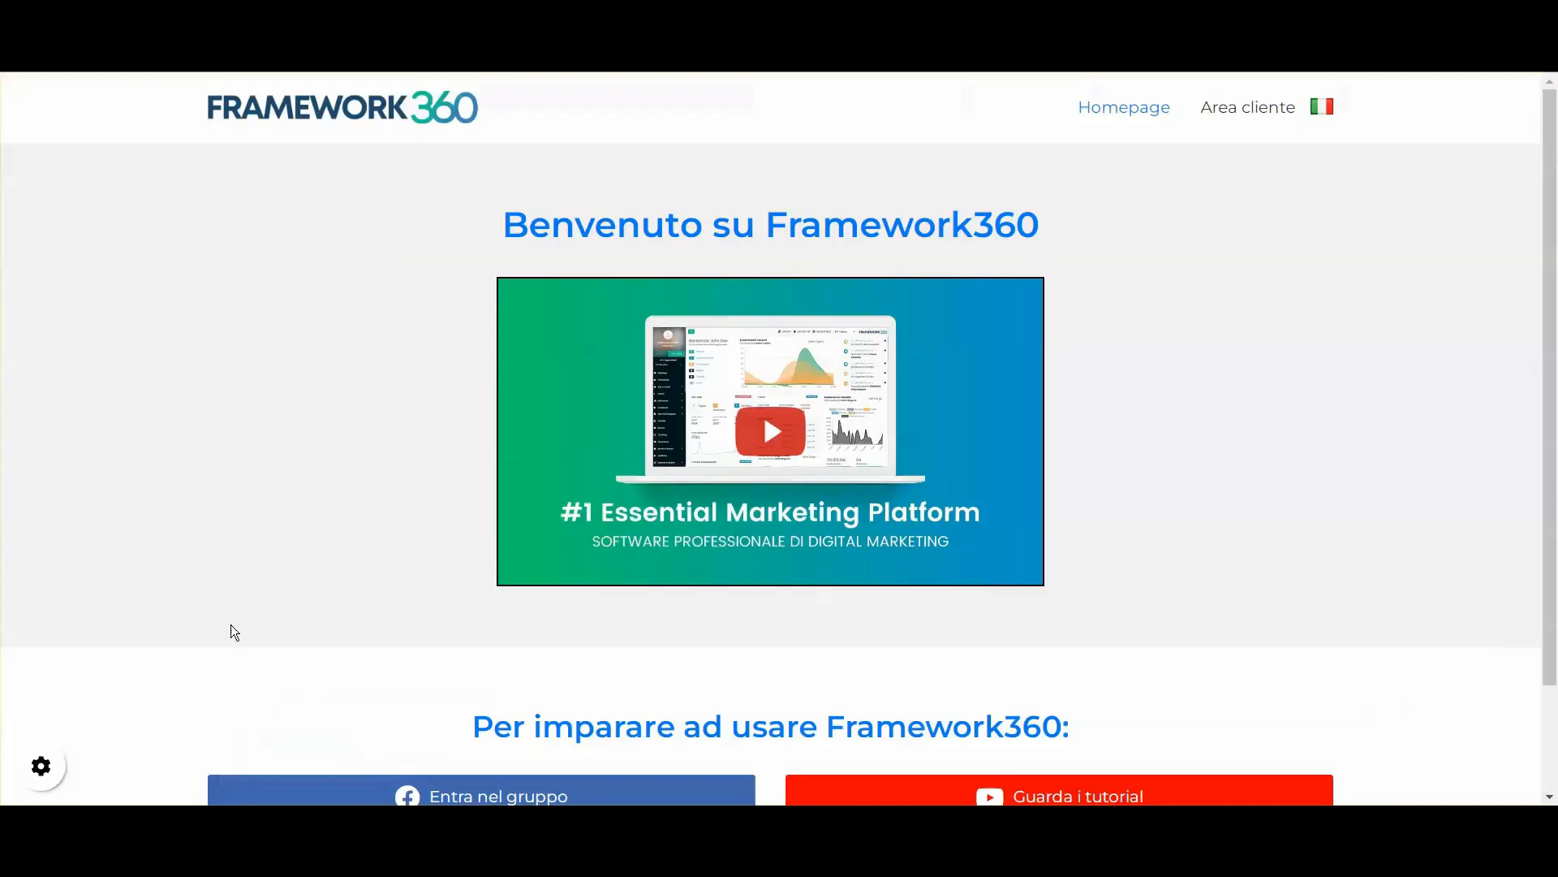
# Open the cookie preferences on the site's homepage and examine the Funzionalità description and its cookie list
pyautogui.click(62, 763)
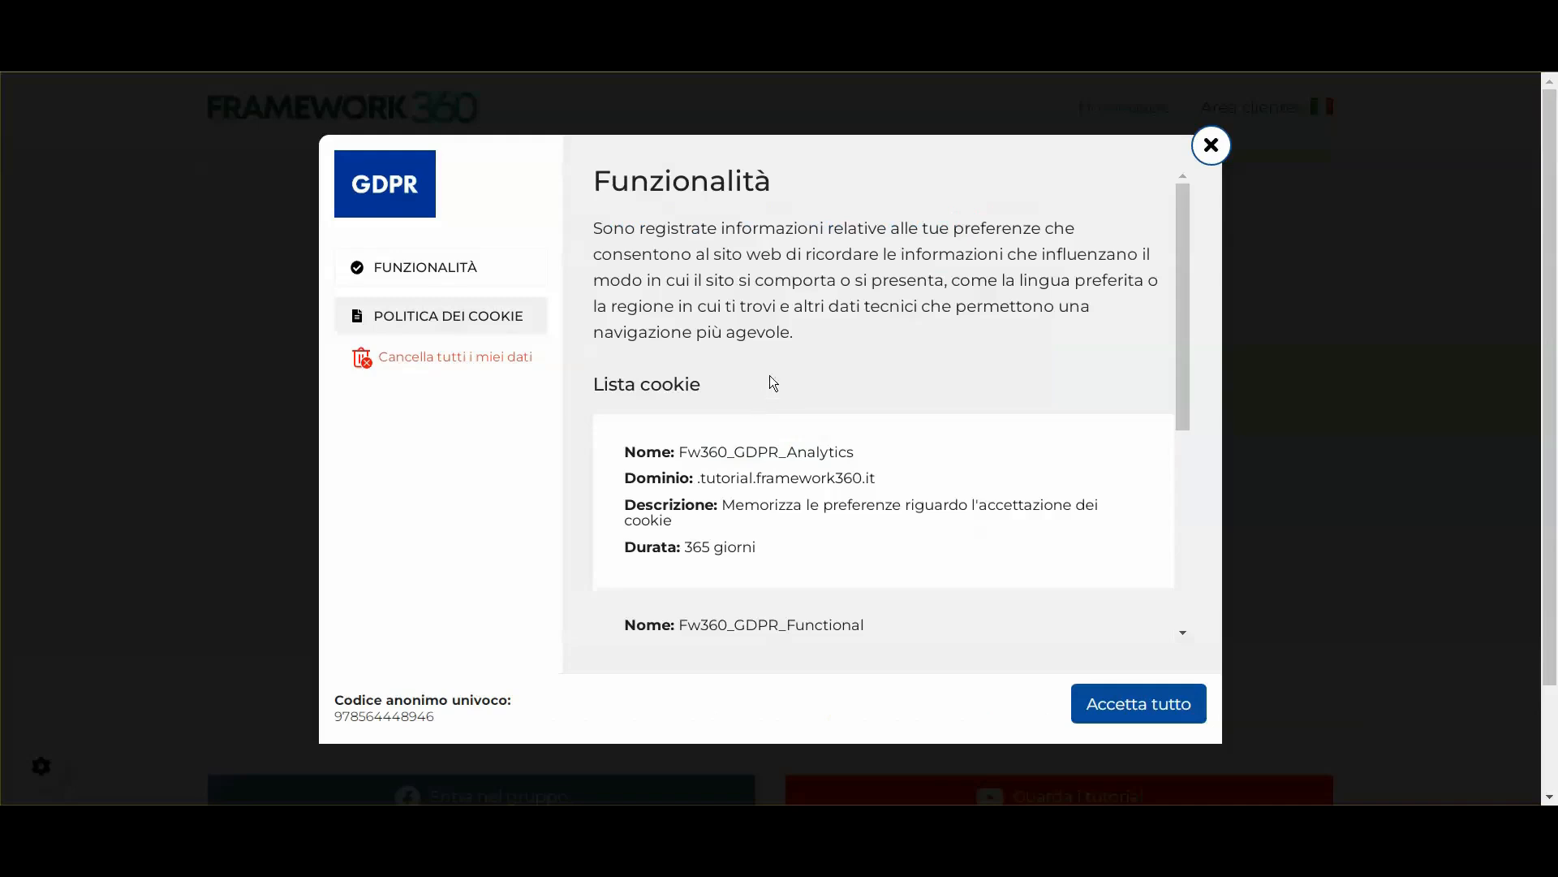
pyautogui.scroll(-5, 779, 405)
pyautogui.scroll(5, 782, 382)
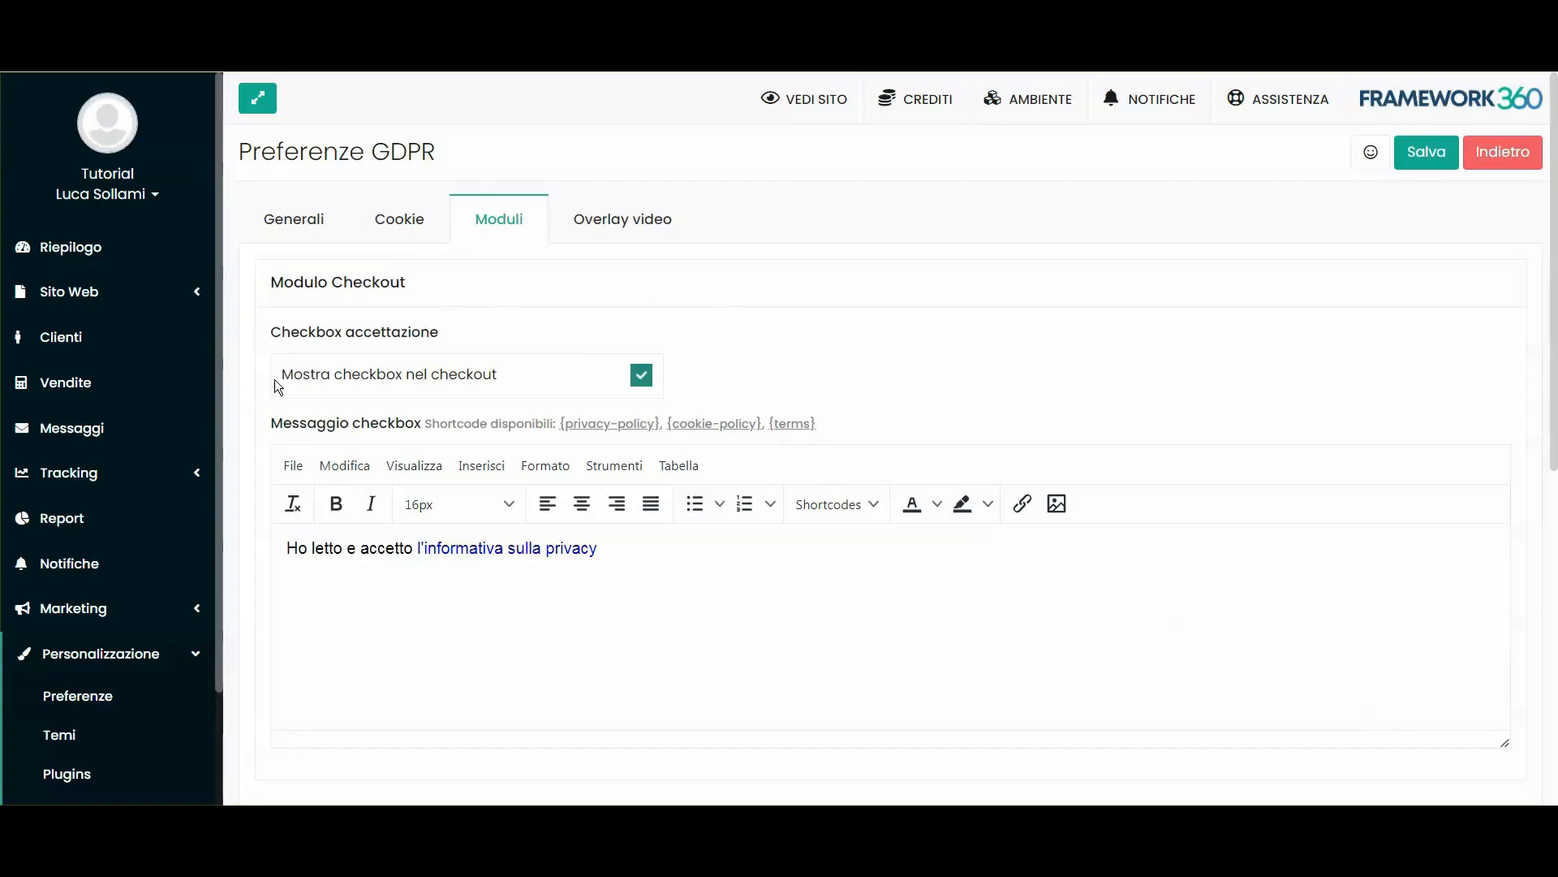
# Examine the checkout checkbox message in the GDPR preferences' Moduli section, then open the site's Checkout page for reference
pyautogui.moveTo(286, 548); pyautogui.dragTo(671, 549)
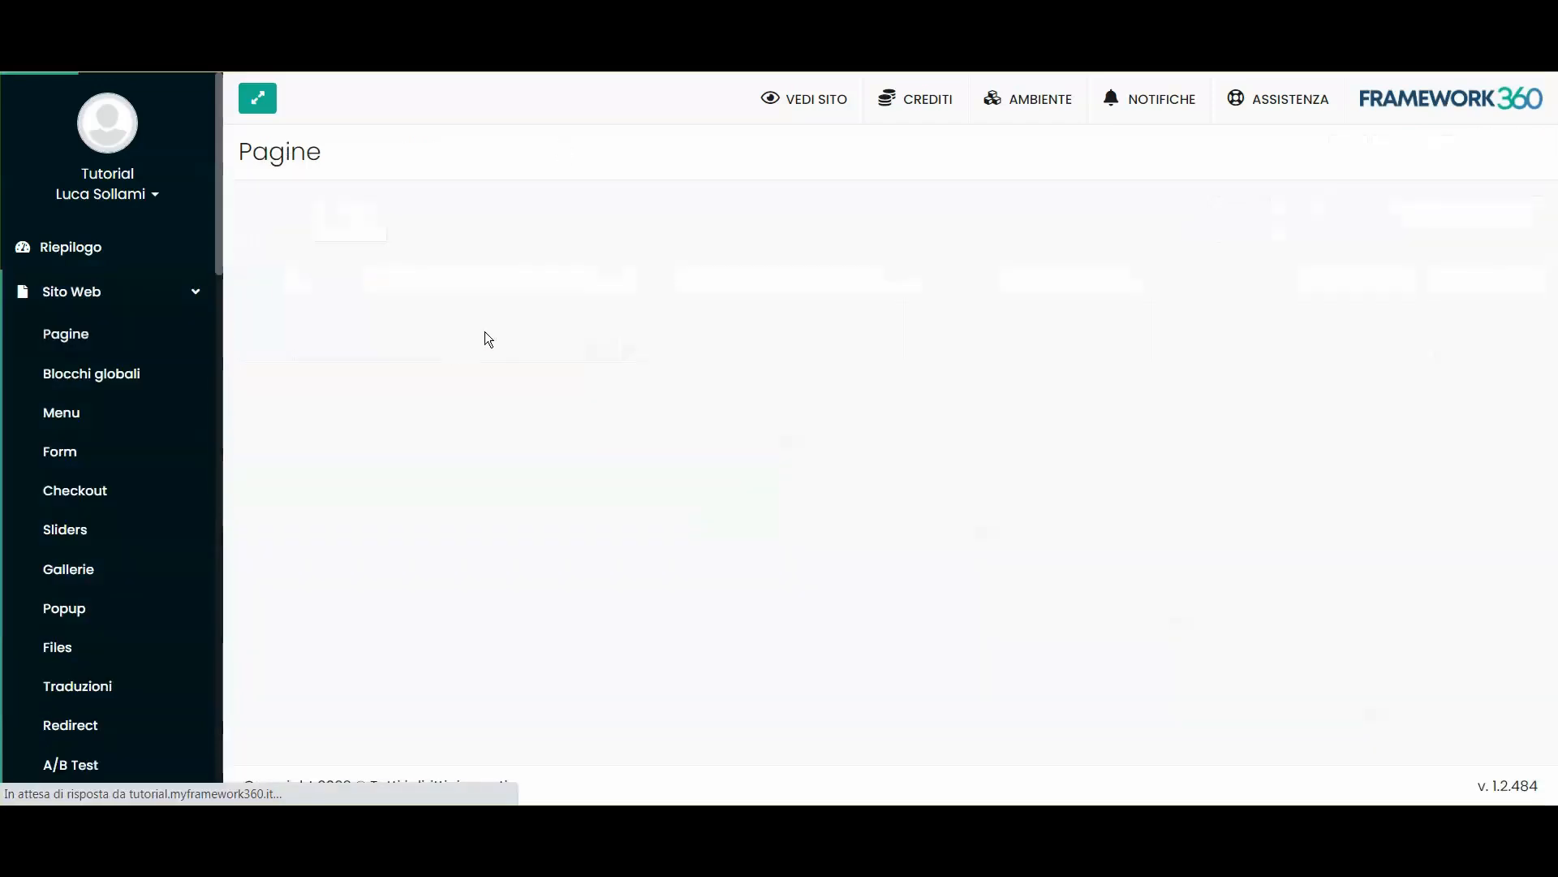
pyautogui.click(340, 321)
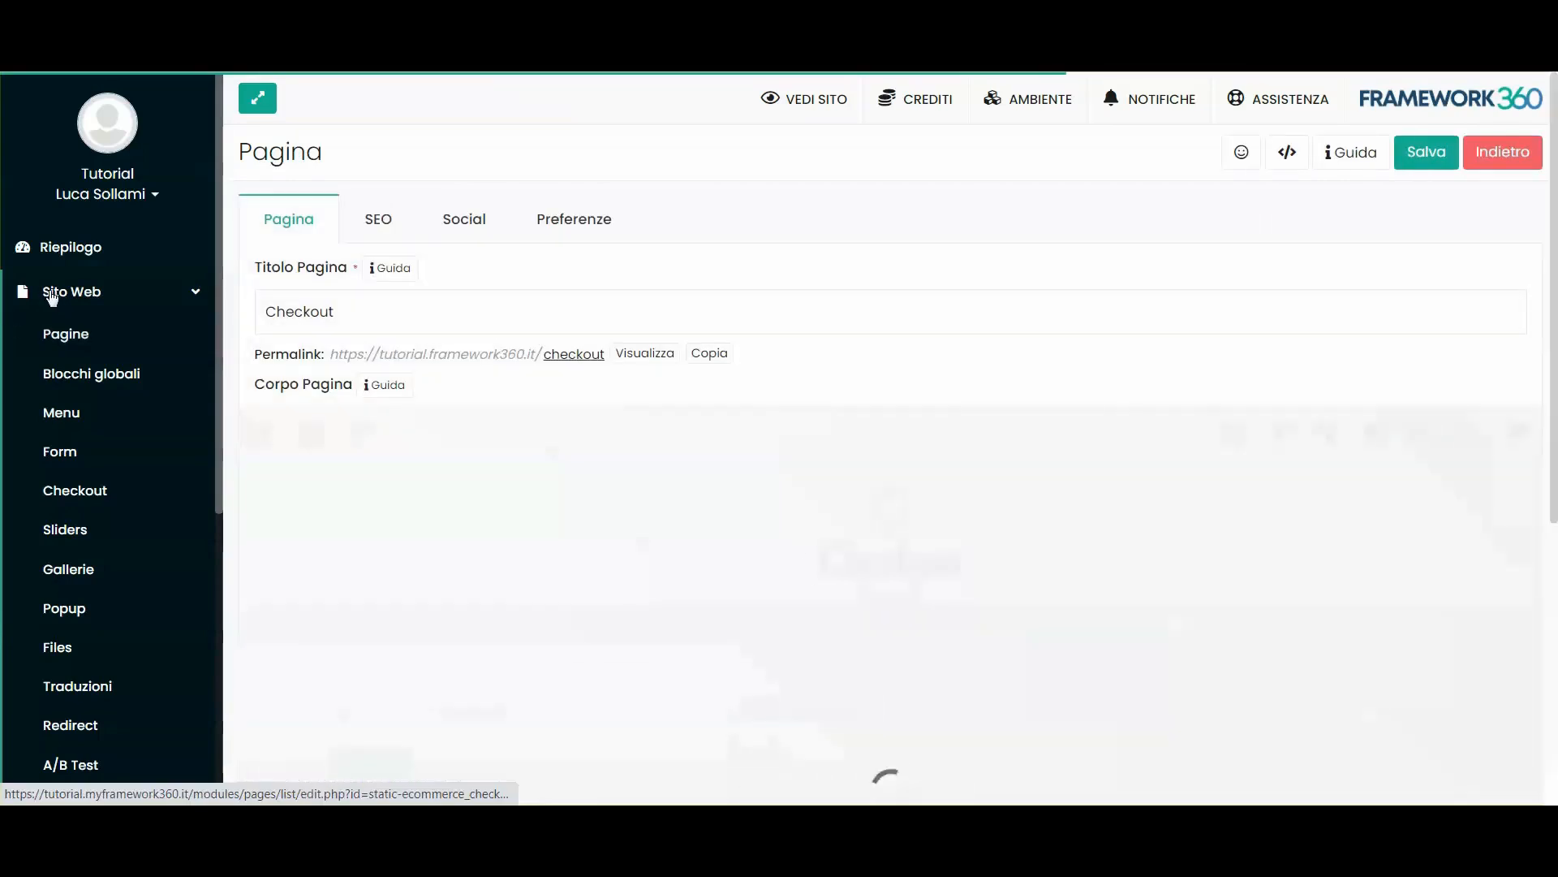
pyautogui.scroll(-5, 738, 479)
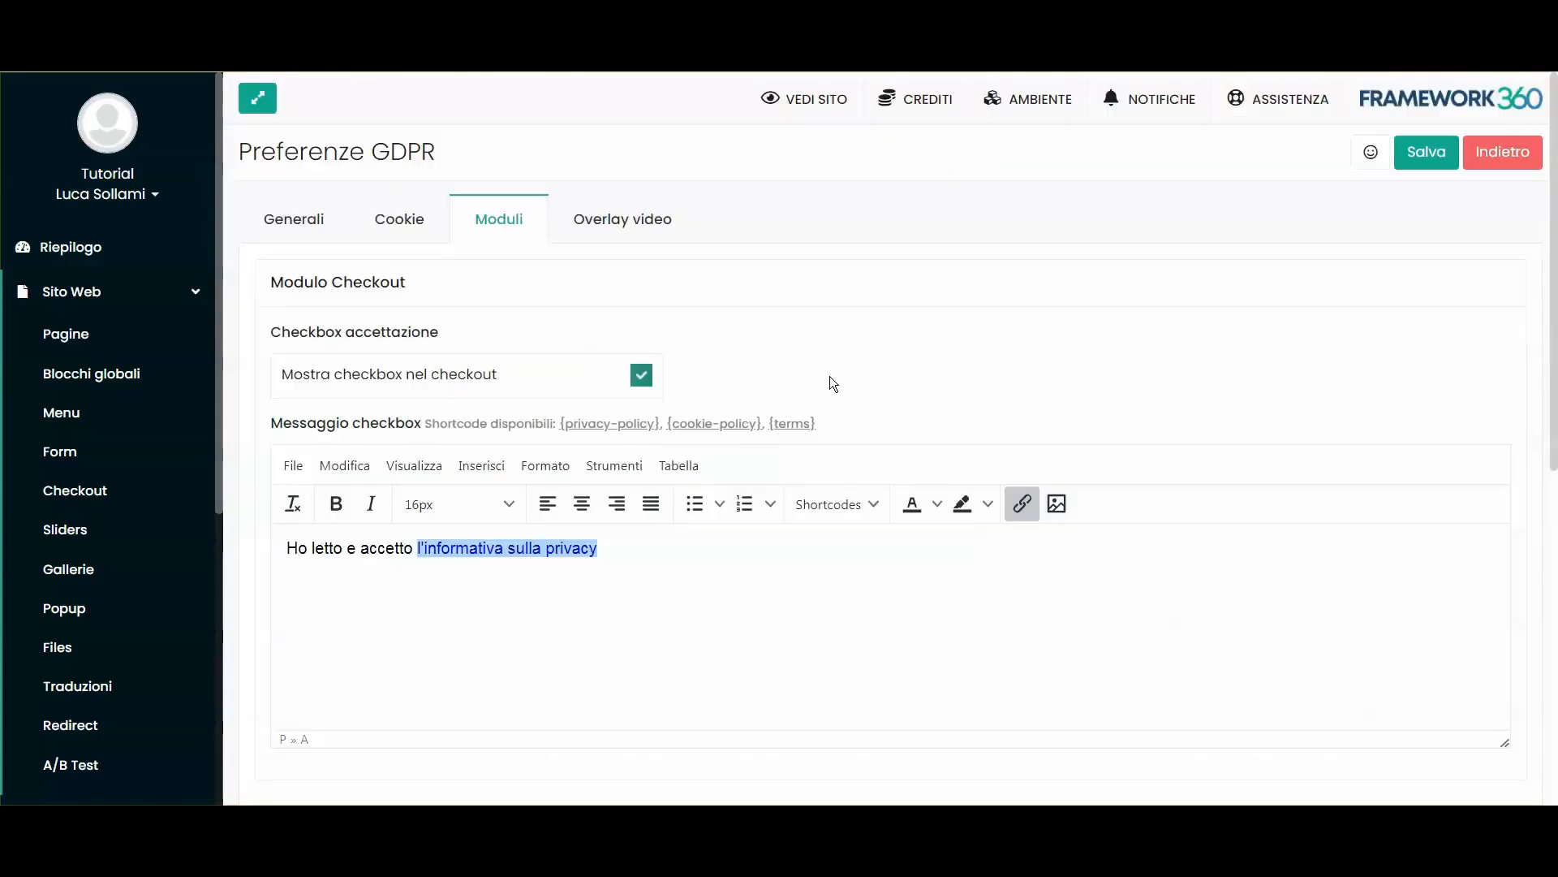
# Compare the acceptance checkbox and message settings of Modulo Checkout and Moduli generici in the GDPR preferences
pyautogui.scroll(-5, 830, 429)
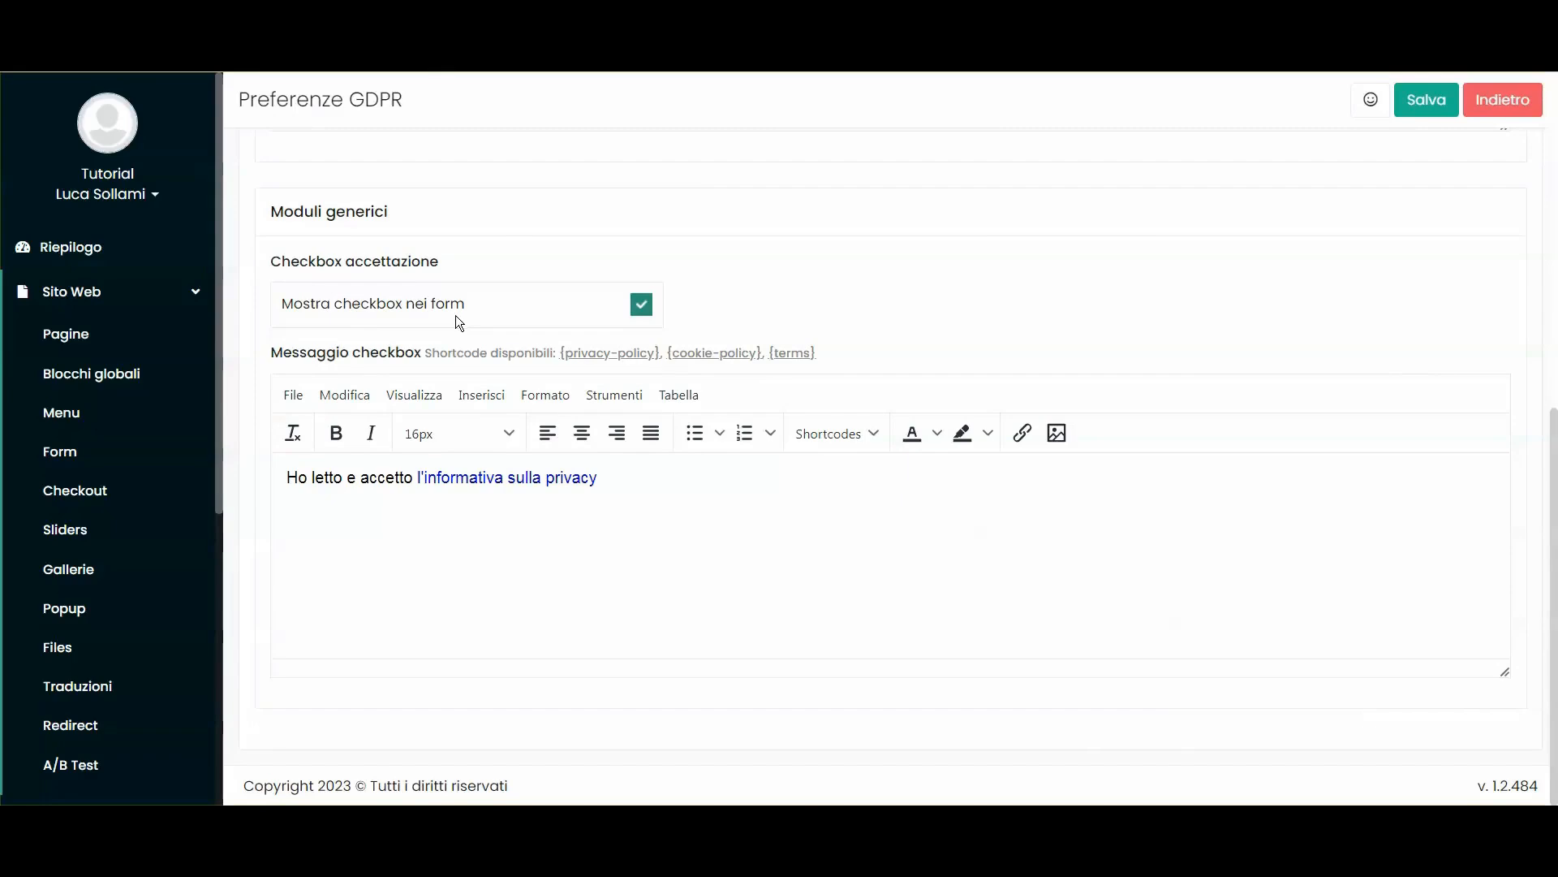
pyautogui.click(1210, 146)
pyautogui.scroll(5, 963, 365)
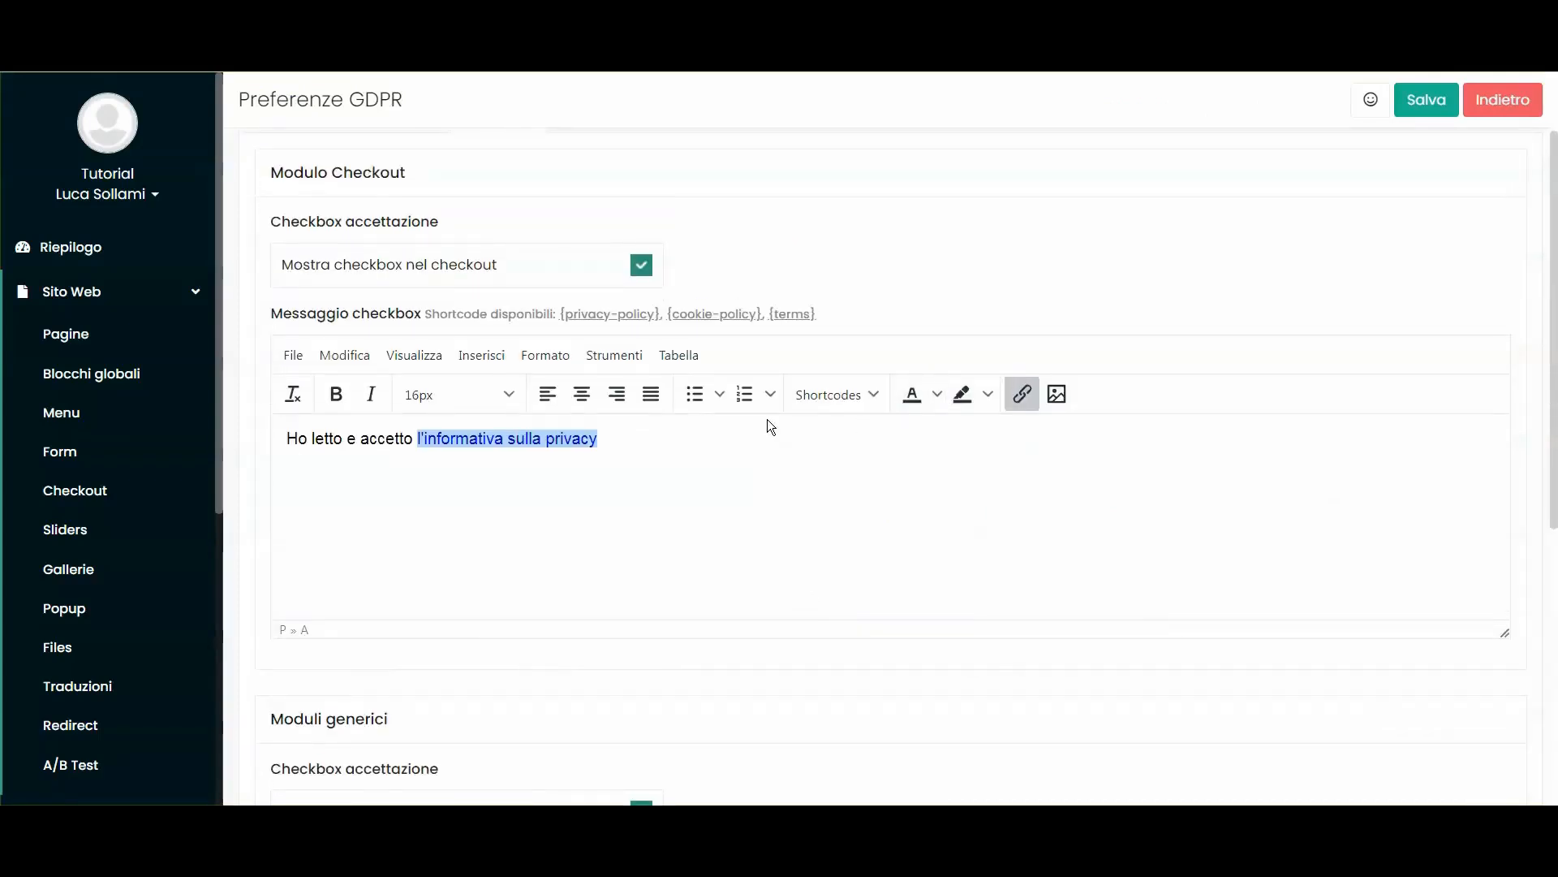
pyautogui.scroll(2, 770, 426)
pyautogui.scroll(-7, 787, 410)
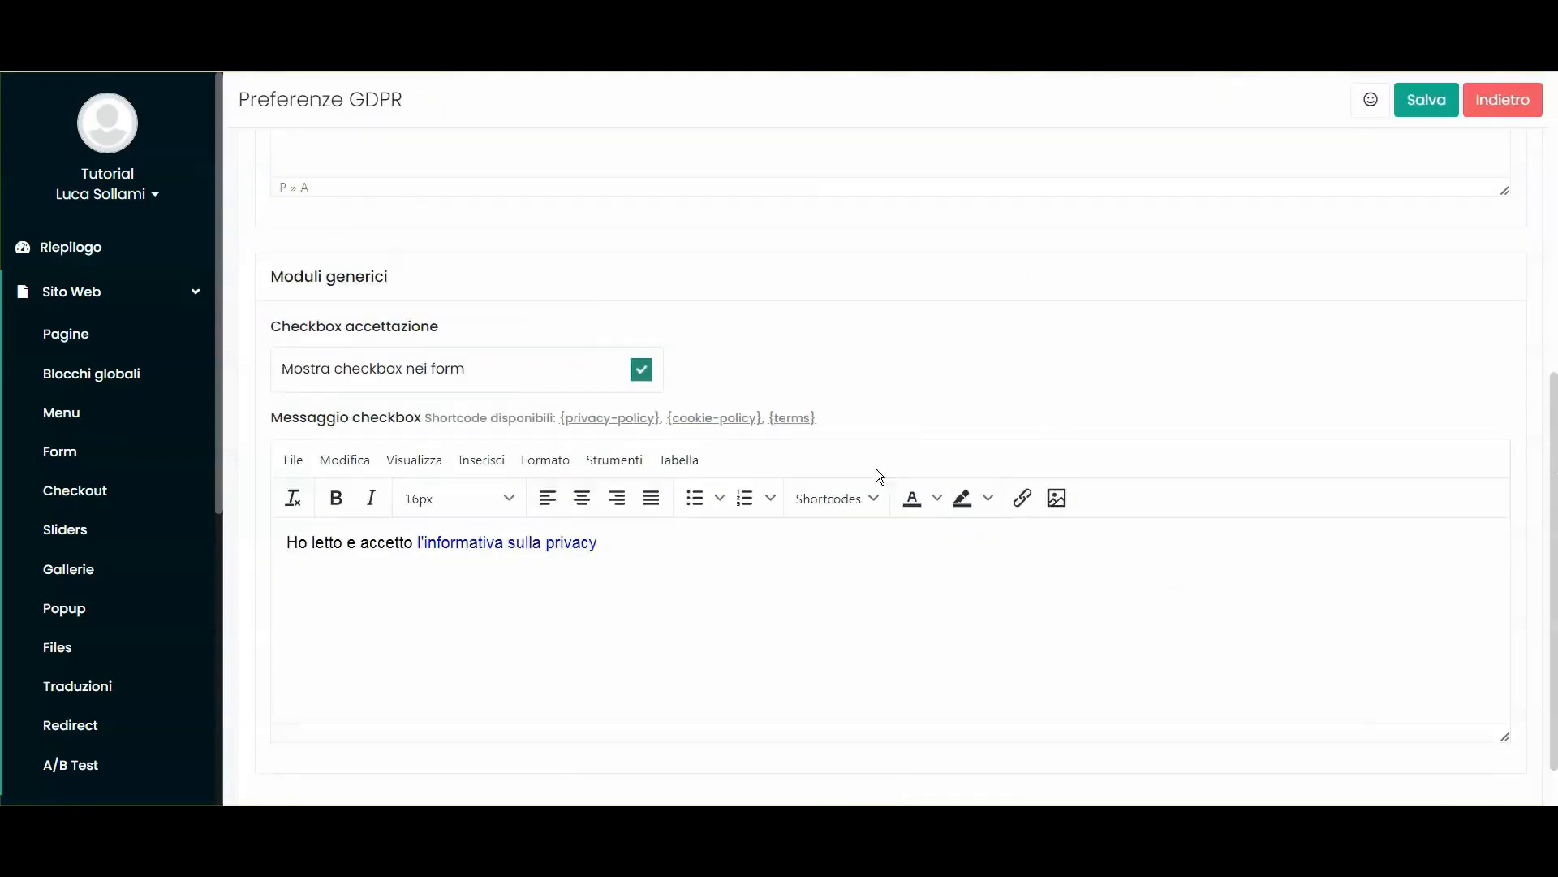
pyautogui.scroll(8, 756, 485)
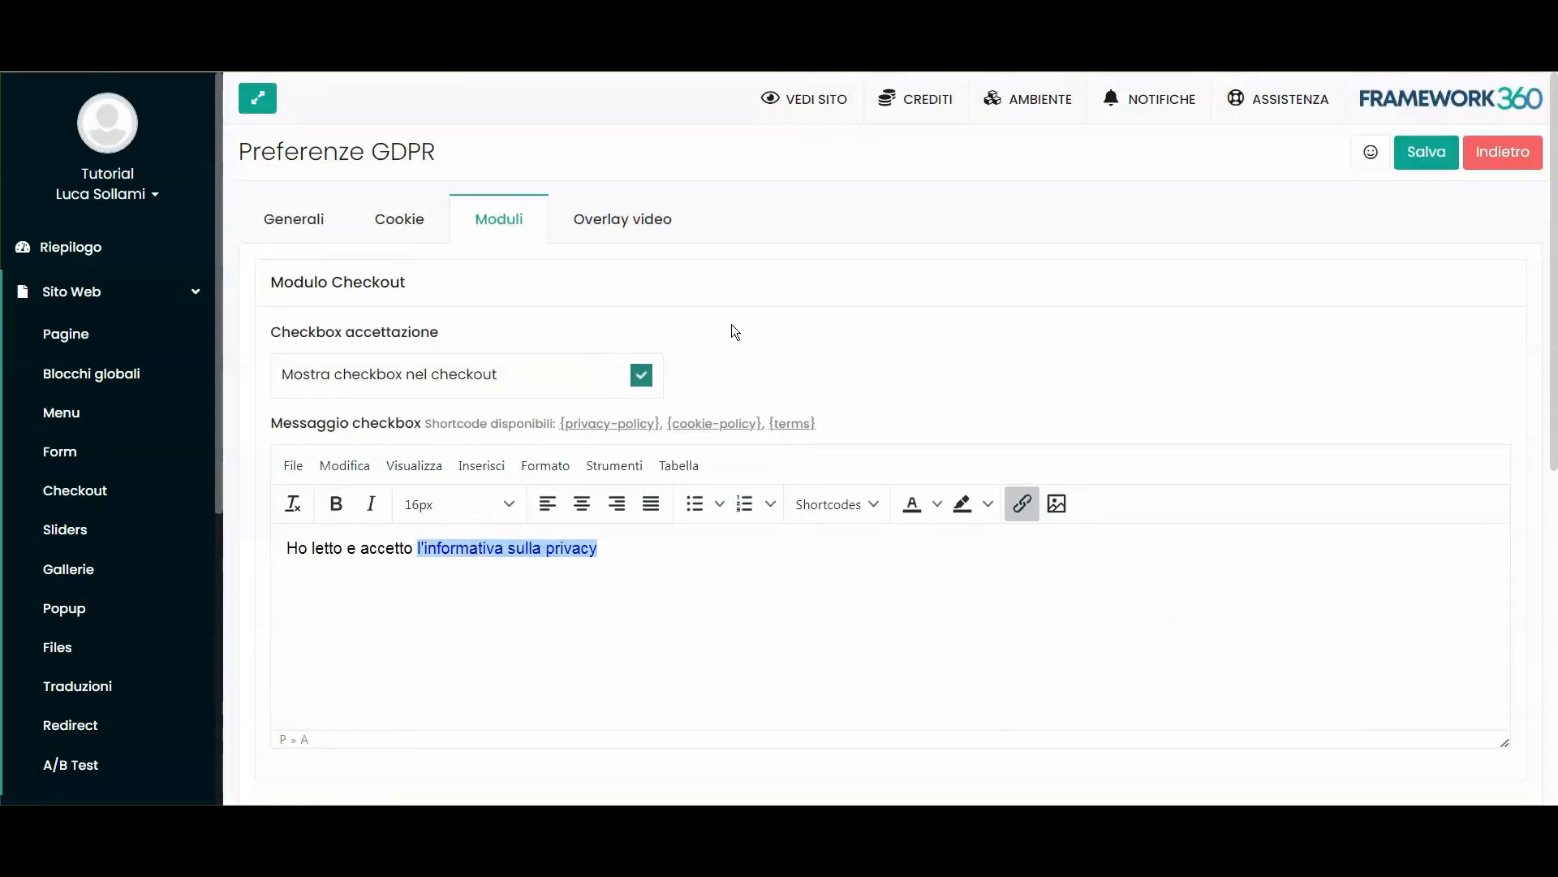
# Open the Overlay video section and examine the overlay display option and the block message with its {service-title} shortcode
pyautogui.click(613, 230)
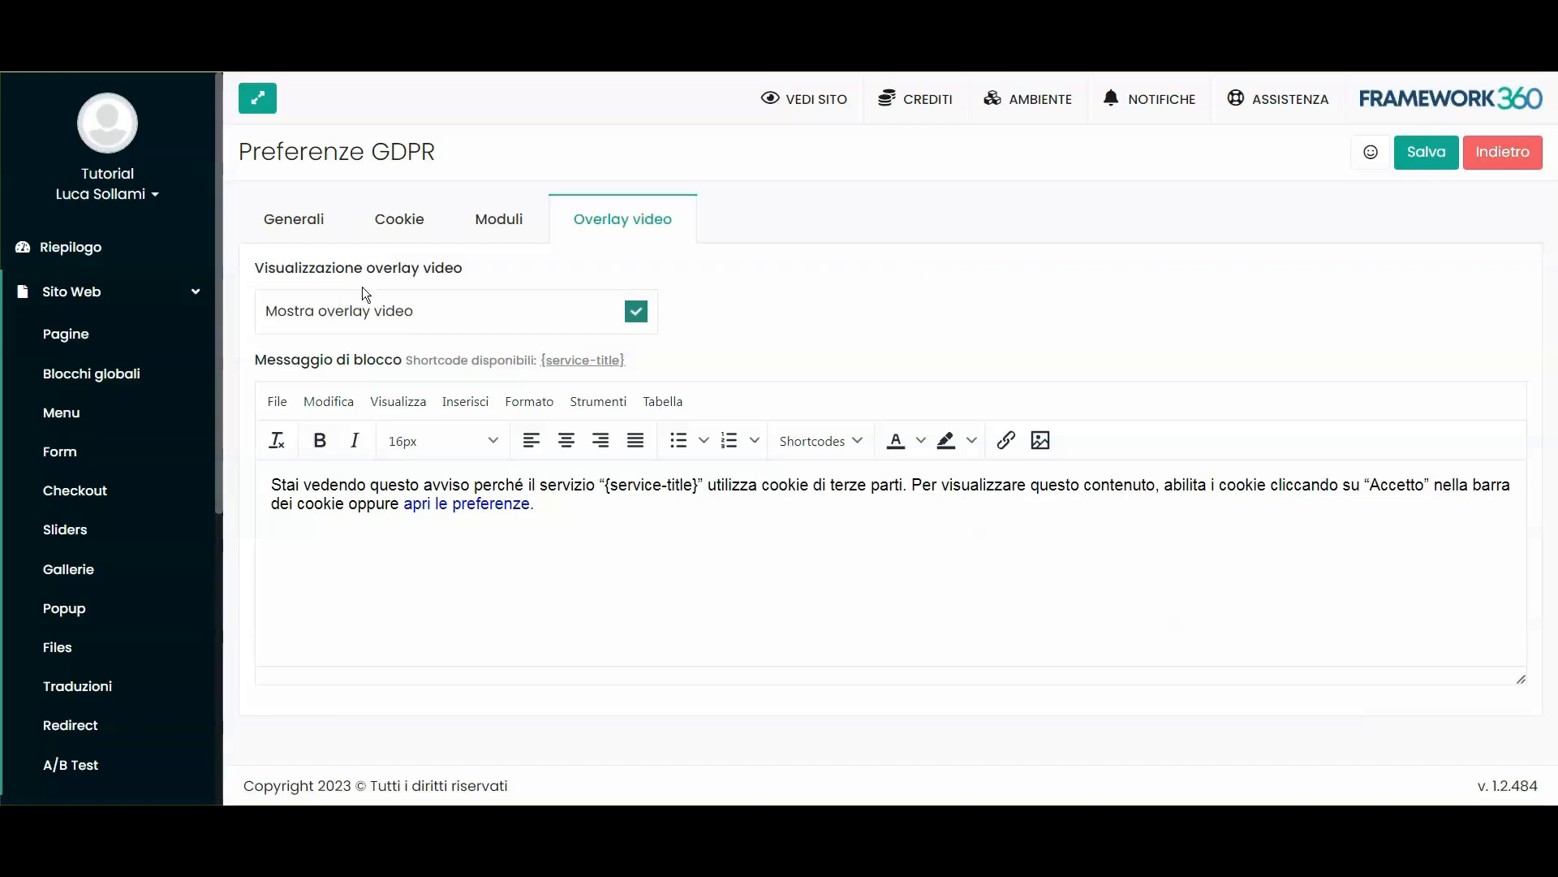
pyautogui.moveTo(253, 270); pyautogui.dragTo(464, 265)
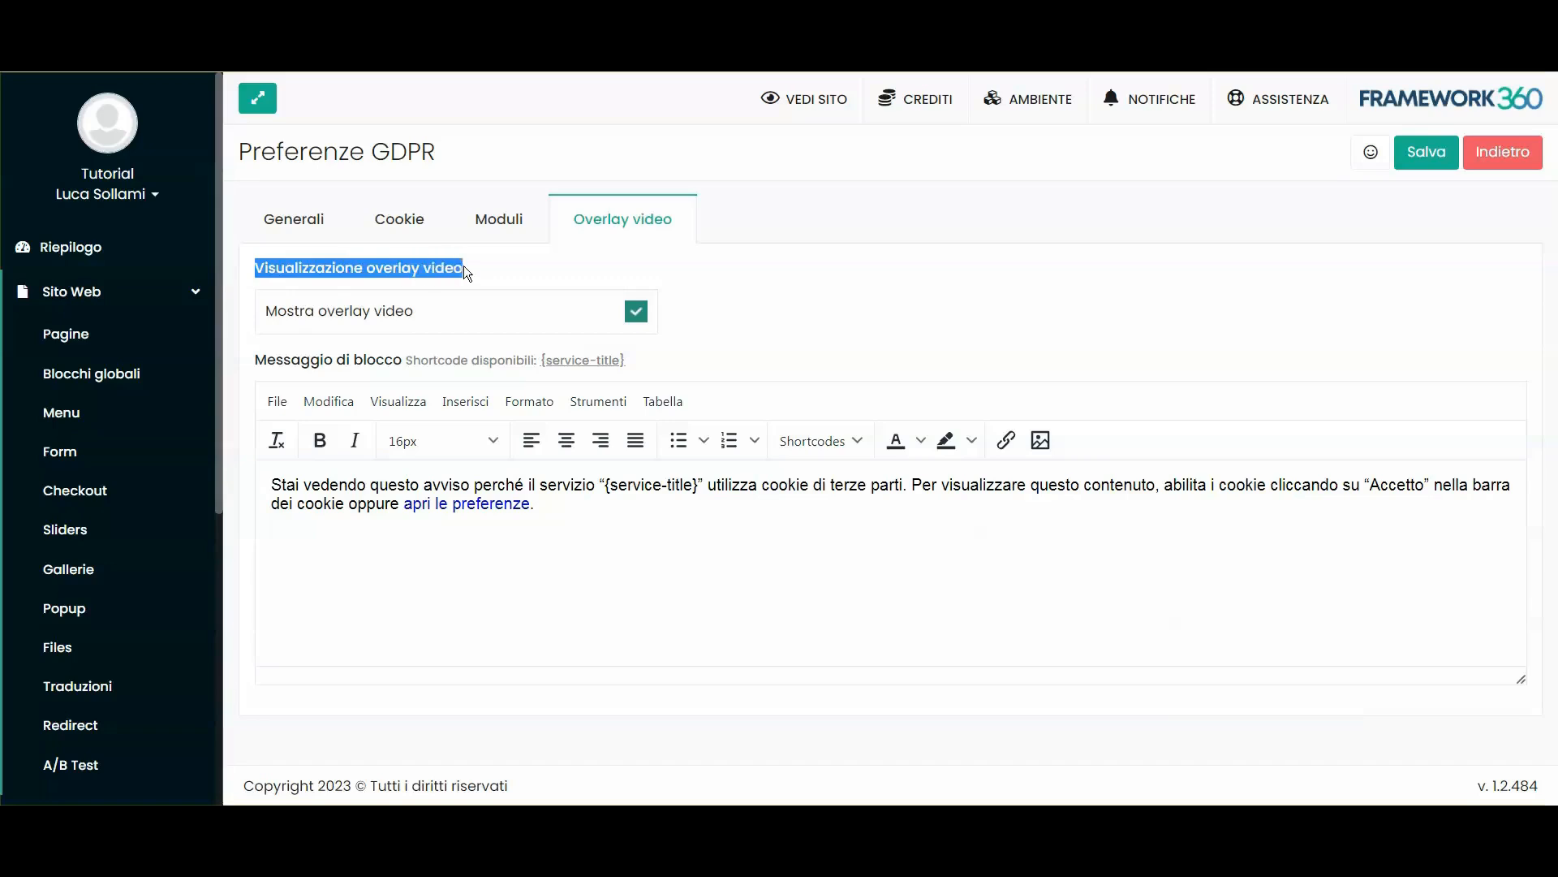
pyautogui.click(464, 266)
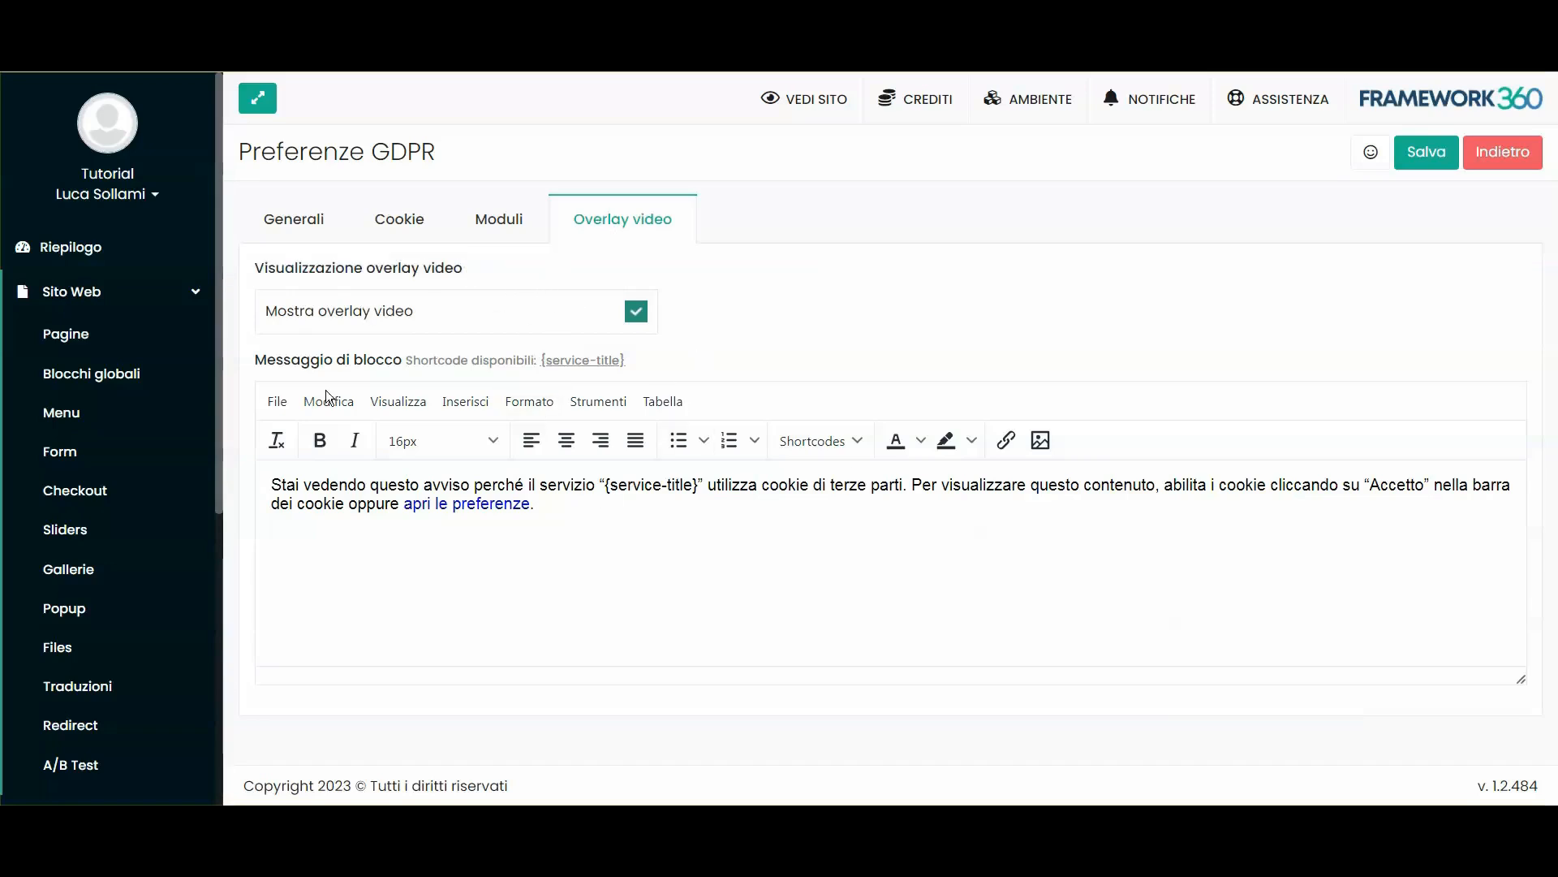
pyautogui.moveTo(273, 486); pyautogui.dragTo(612, 472)
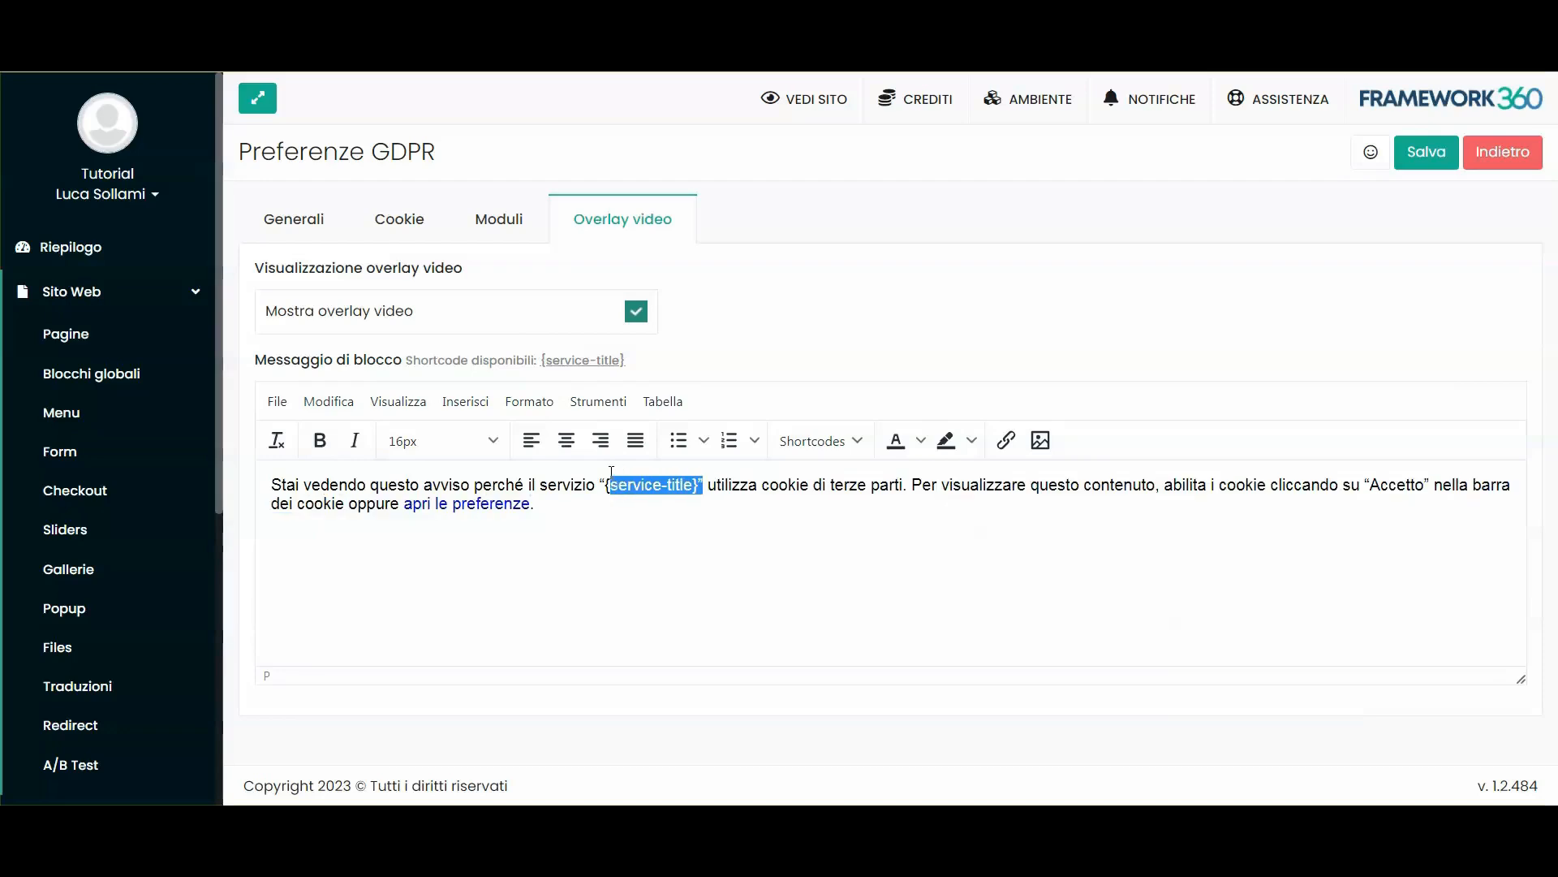
pyautogui.click(746, 472)
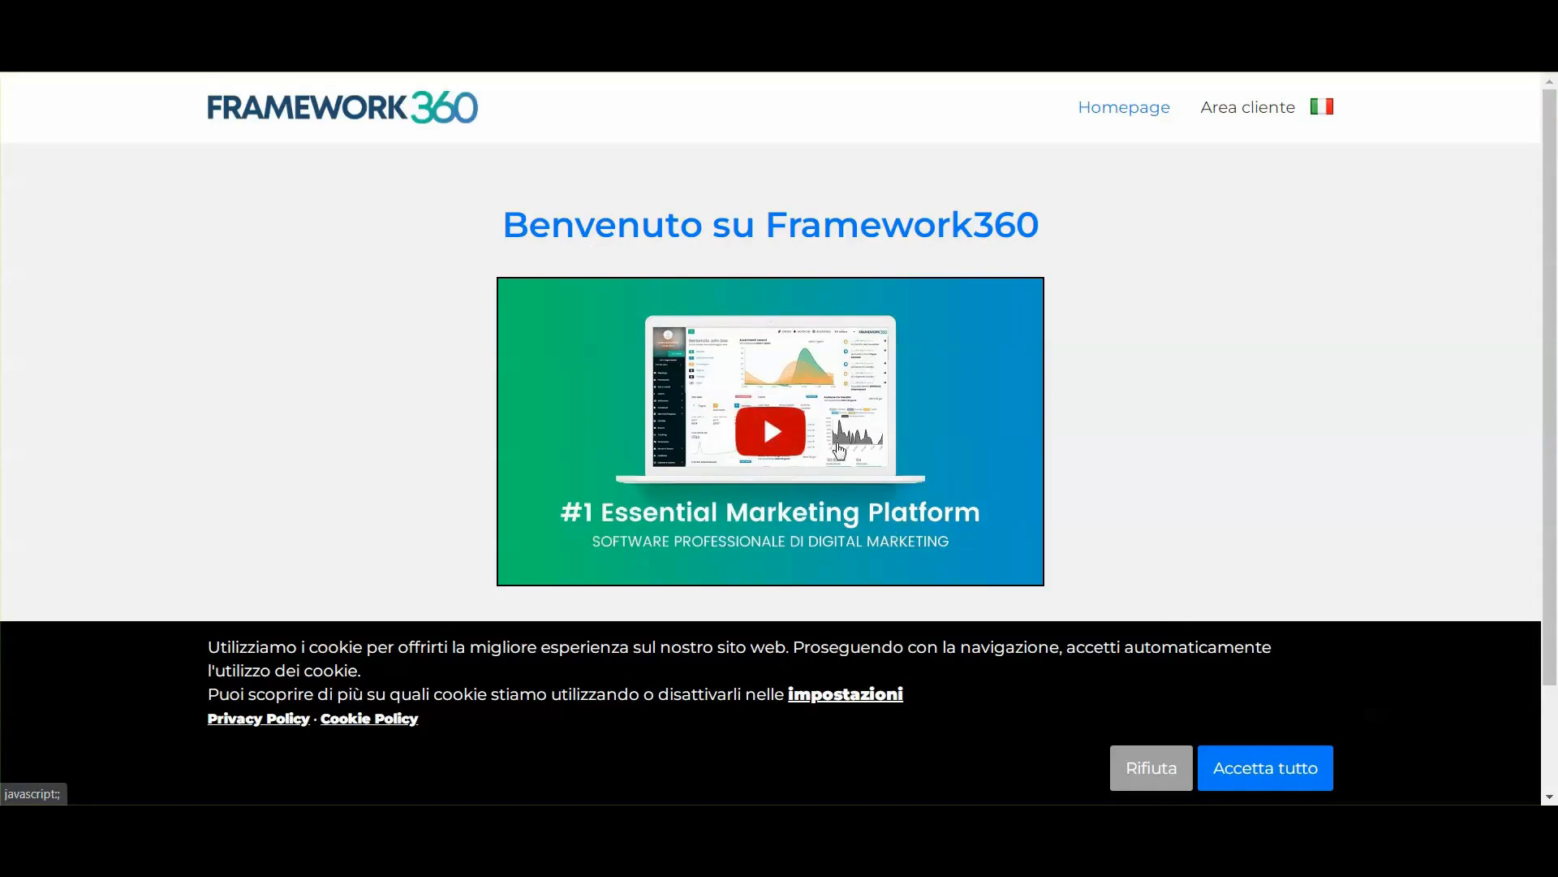
# Test the homepage video without cookie consent, read its overlay notice, and play the video again with cookies accepted
pyautogui.click(771, 432)
pyautogui.moveTo(559, 402); pyautogui.dragTo(591, 343)
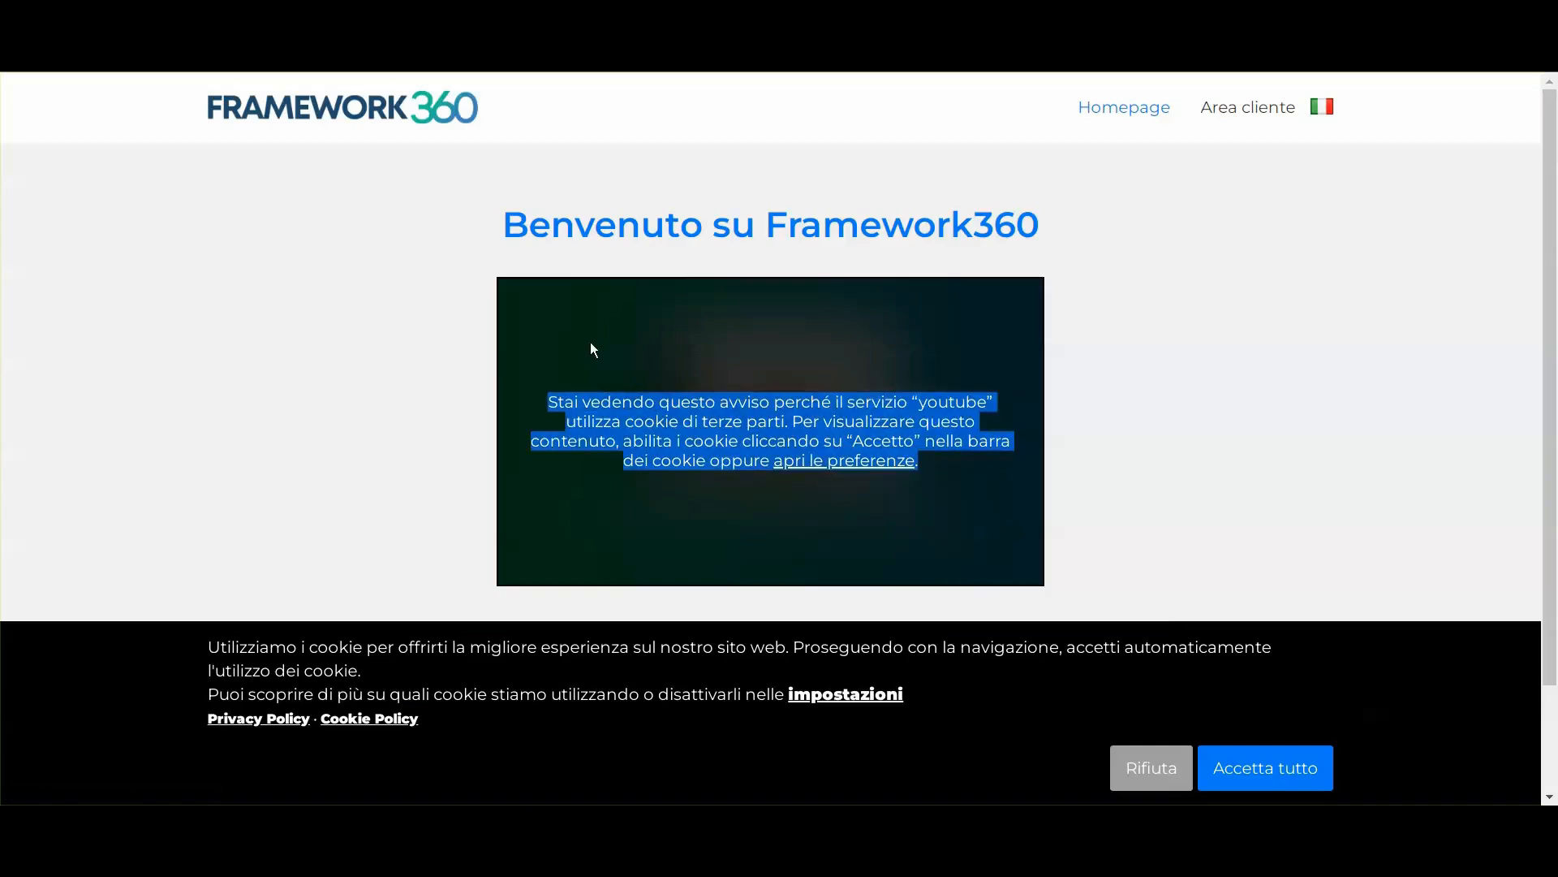
pyautogui.click(789, 374)
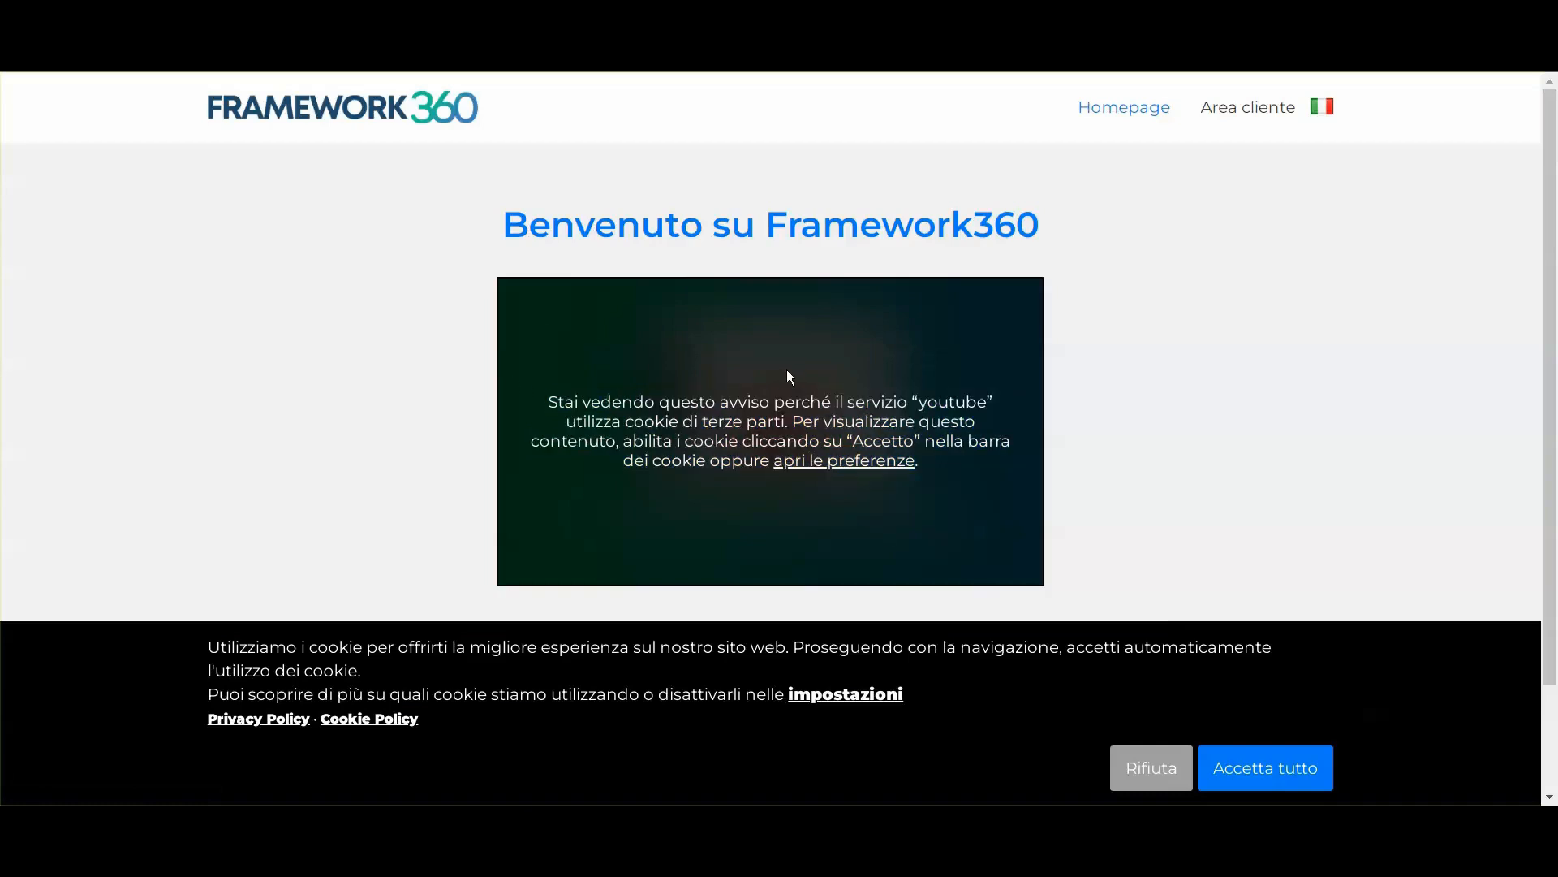
pyautogui.doubleClick(953, 403)
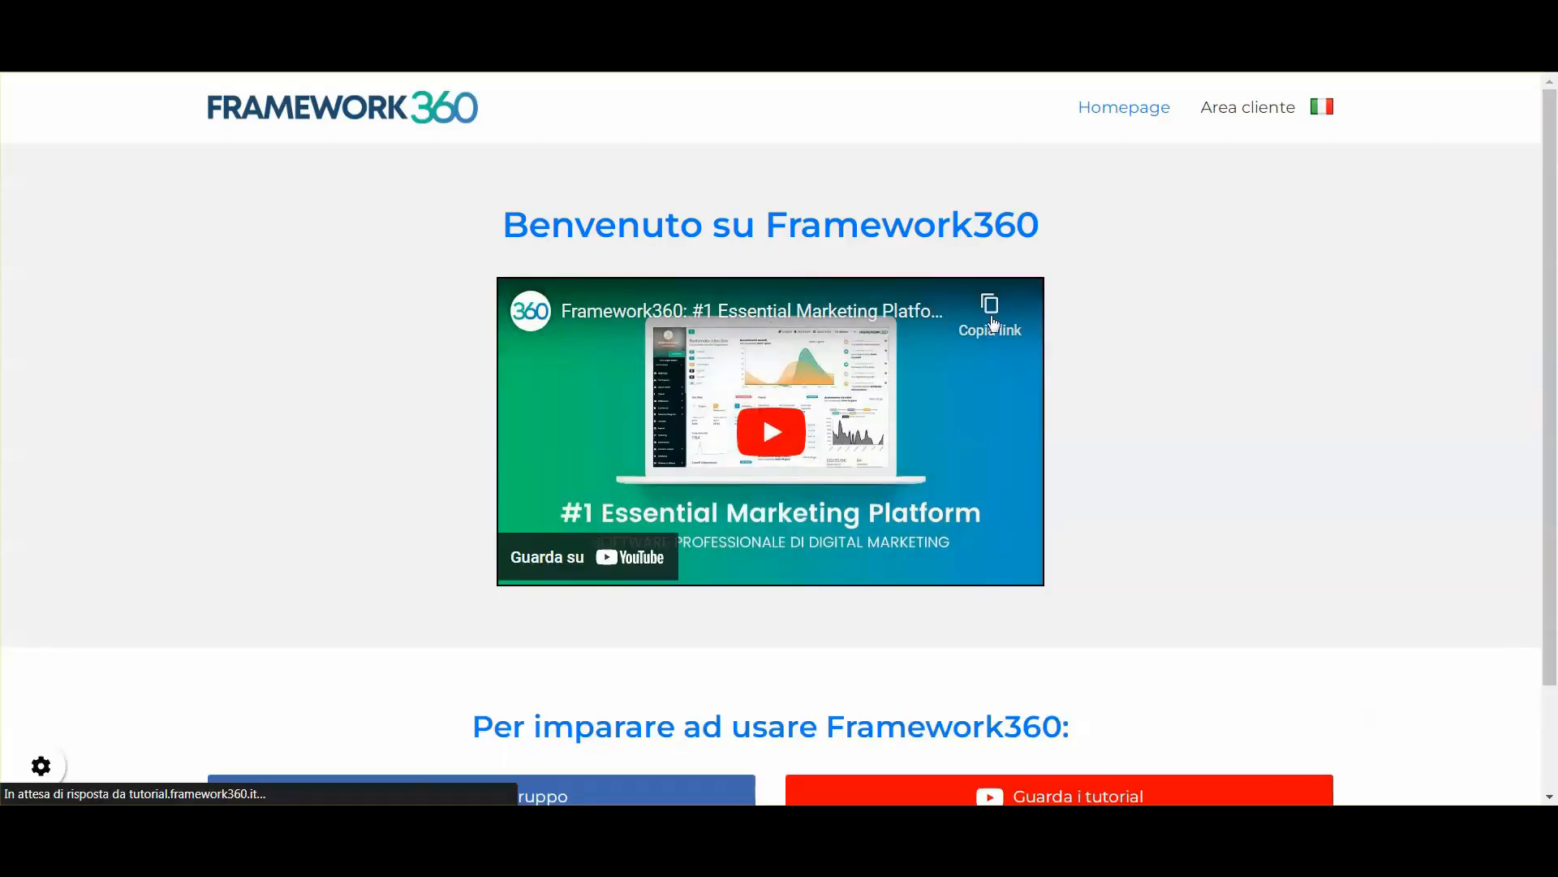
pyautogui.click(818, 383)
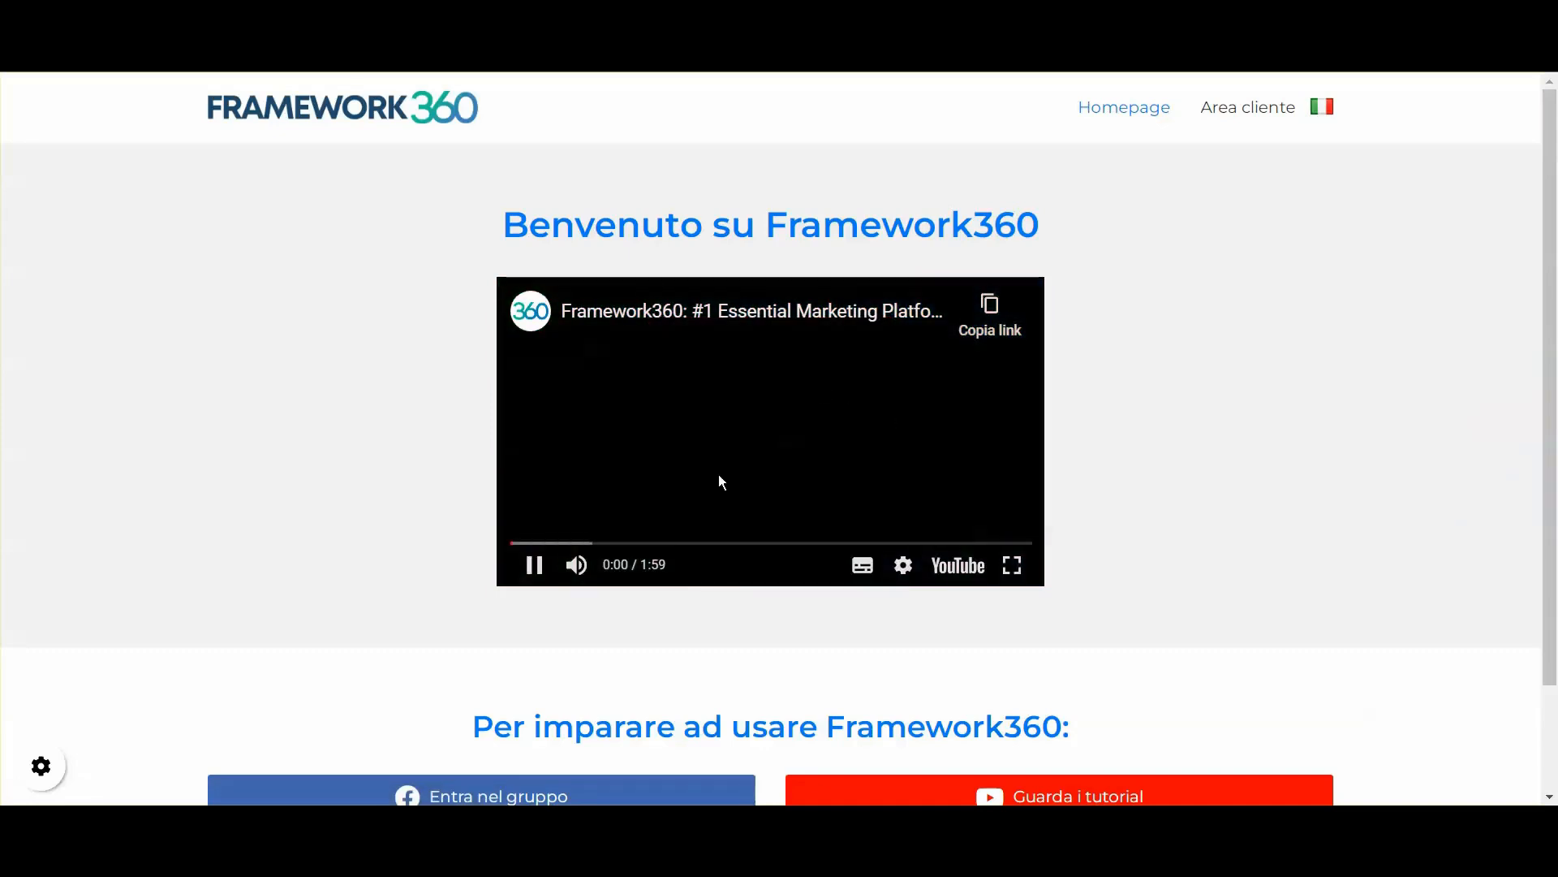
pyautogui.click(715, 484)
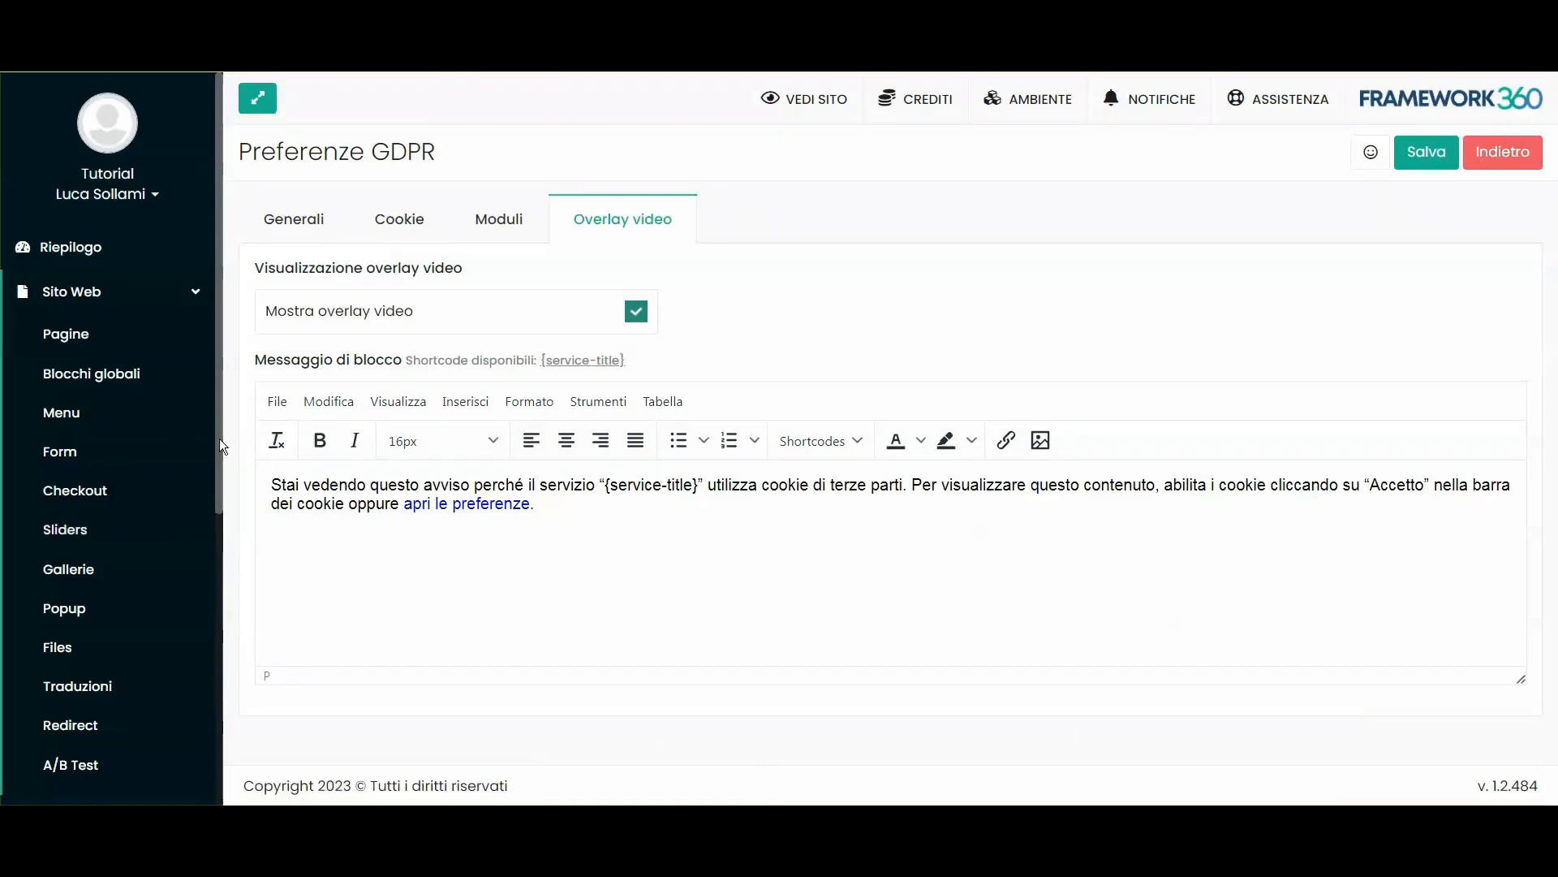
# Open the GDPR plugin's Cronologia accettazioni and examine the acceptance history
pyautogui.scroll(-5, 220, 438)
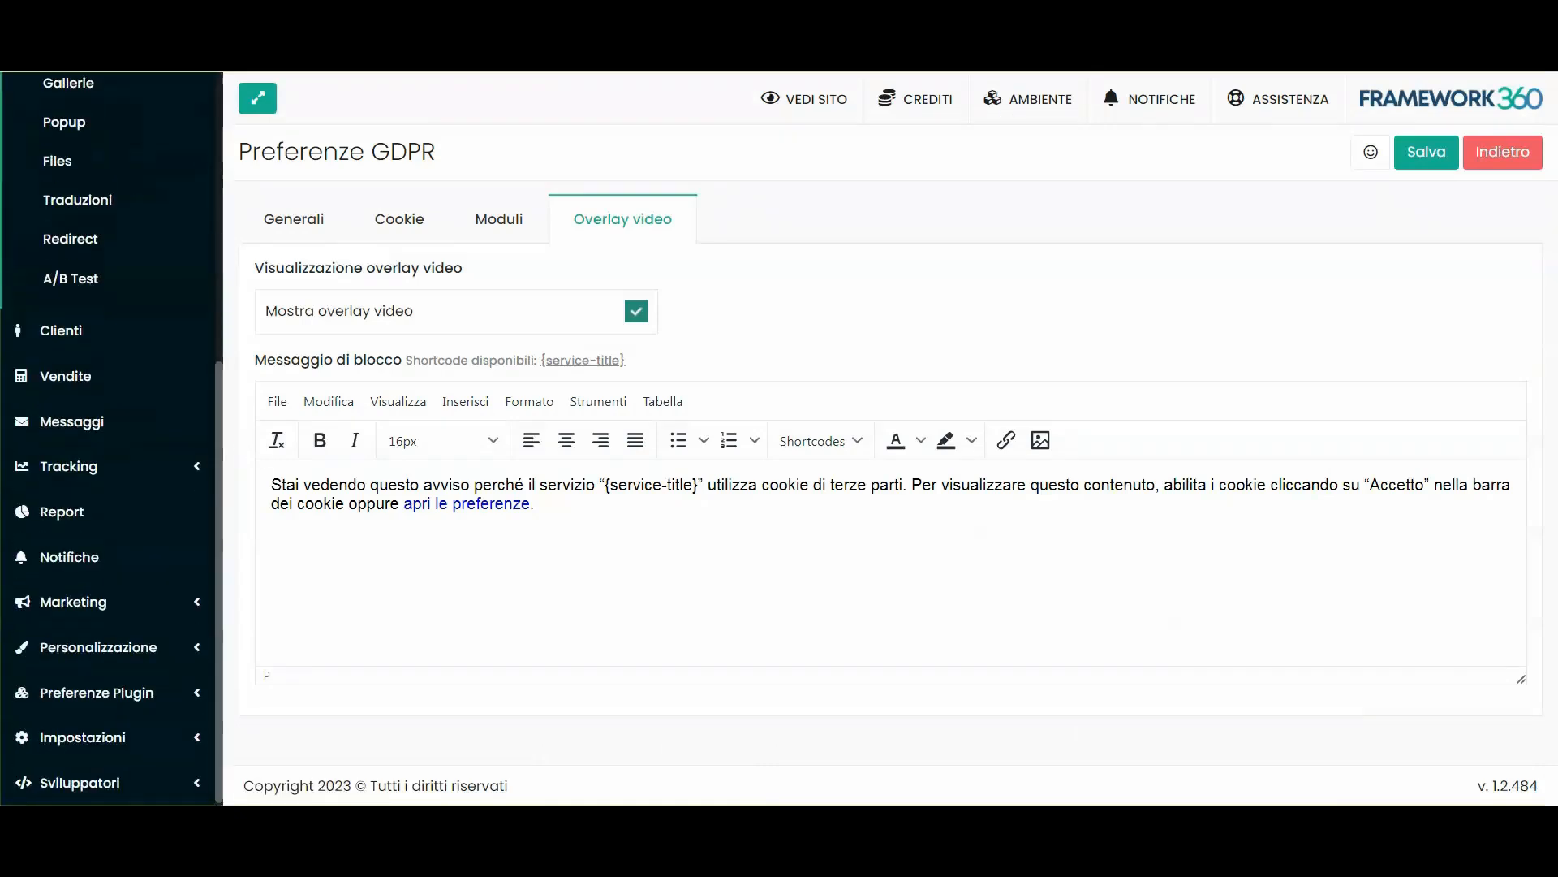
pyautogui.click(102, 692)
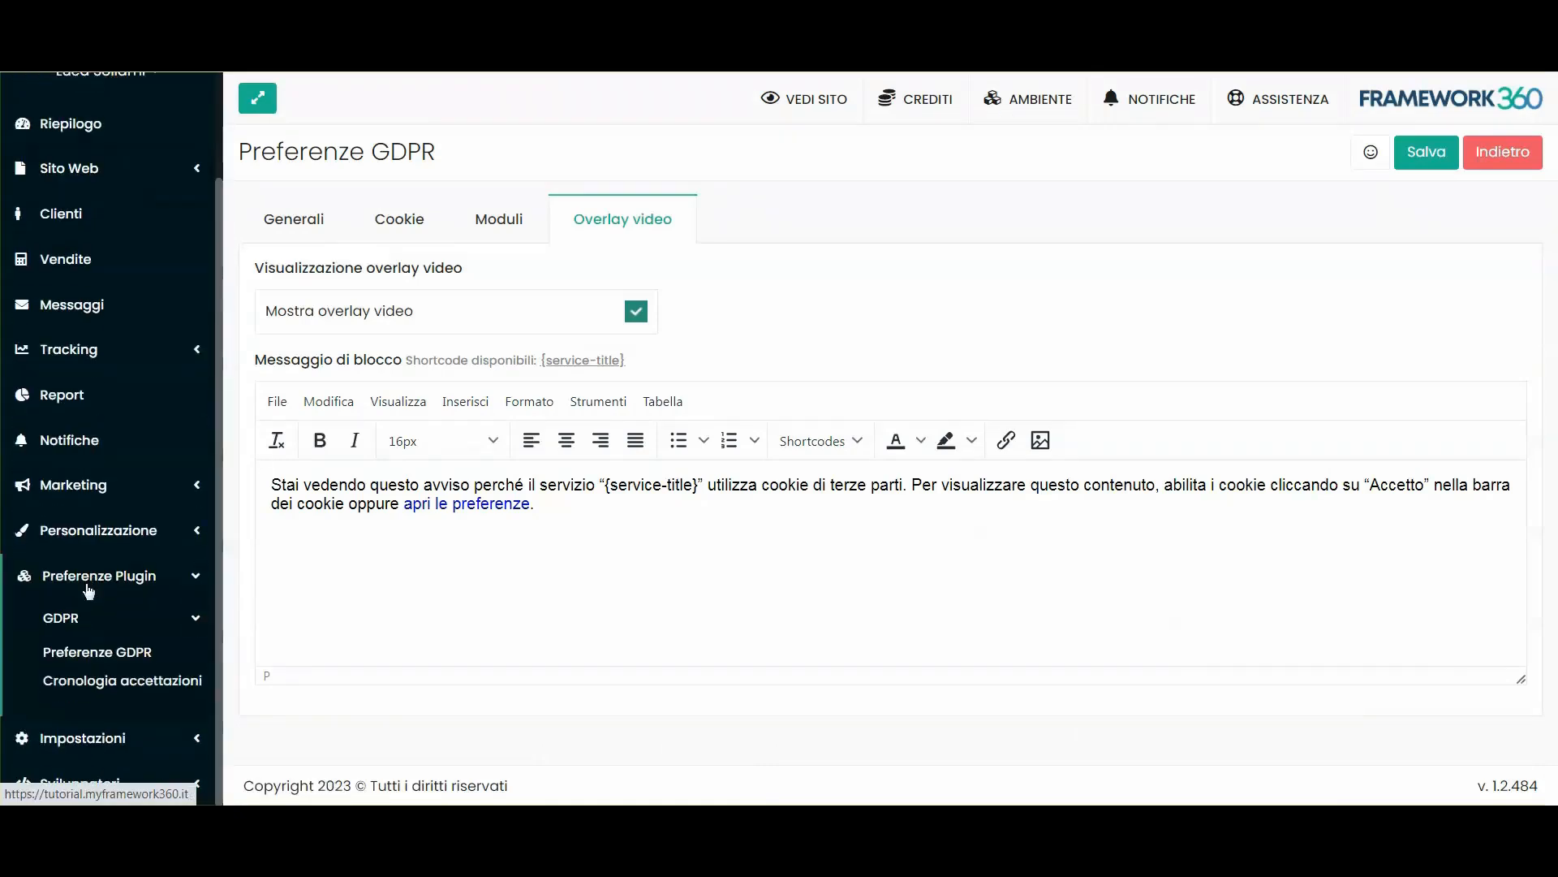
pyautogui.click(110, 684)
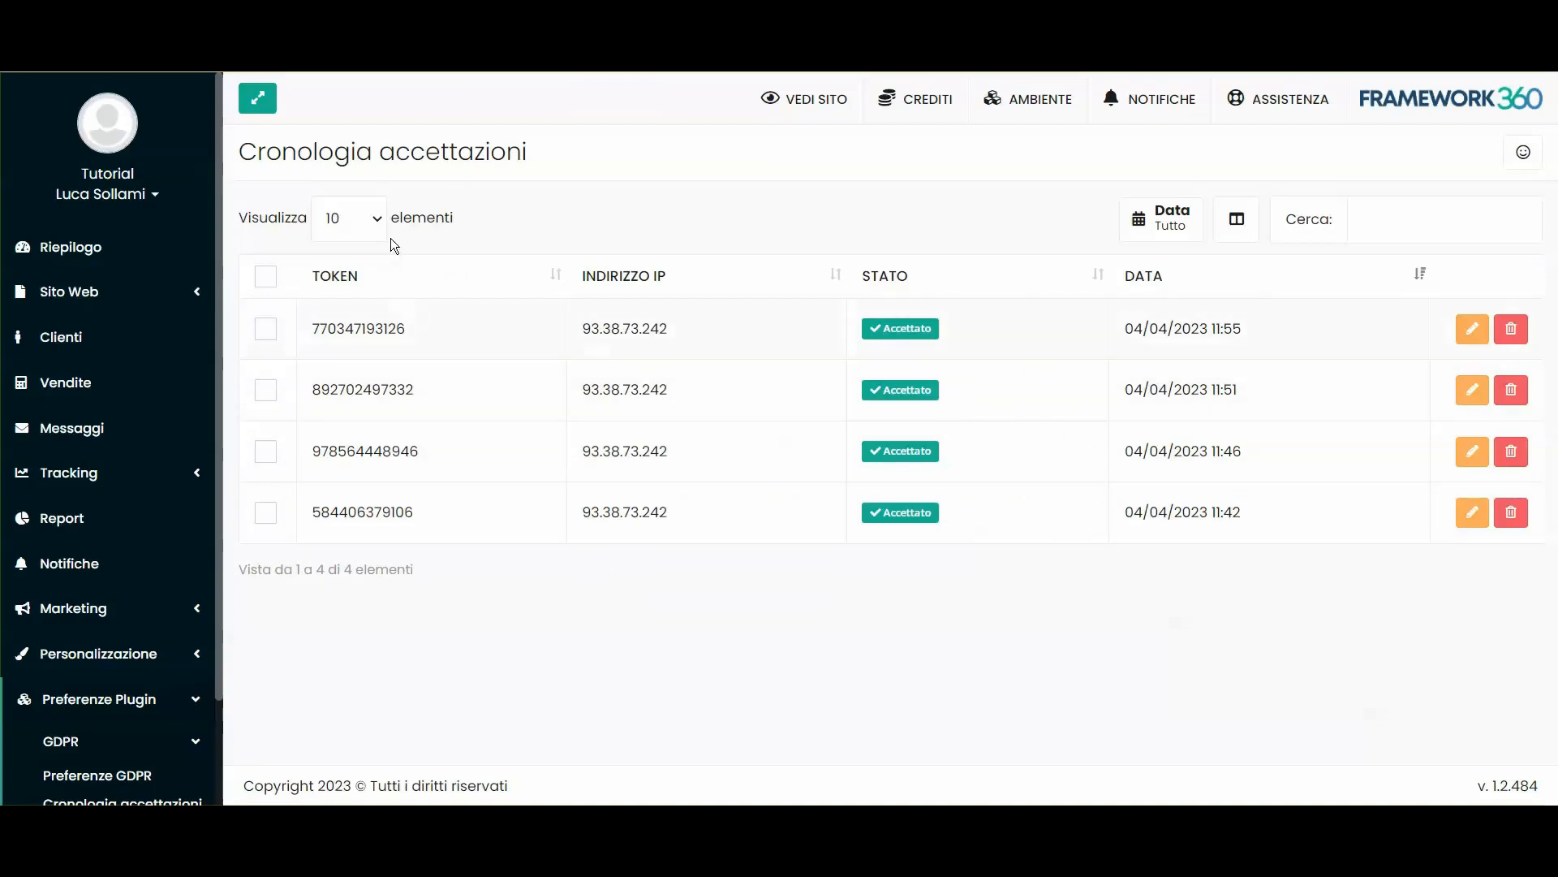
pyautogui.moveTo(260, 151); pyautogui.dragTo(583, 161)
pyautogui.click(589, 162)
# Open the first customer's record in Clienti and locate the Data accettazione Privacy field
pyautogui.click(206, 318)
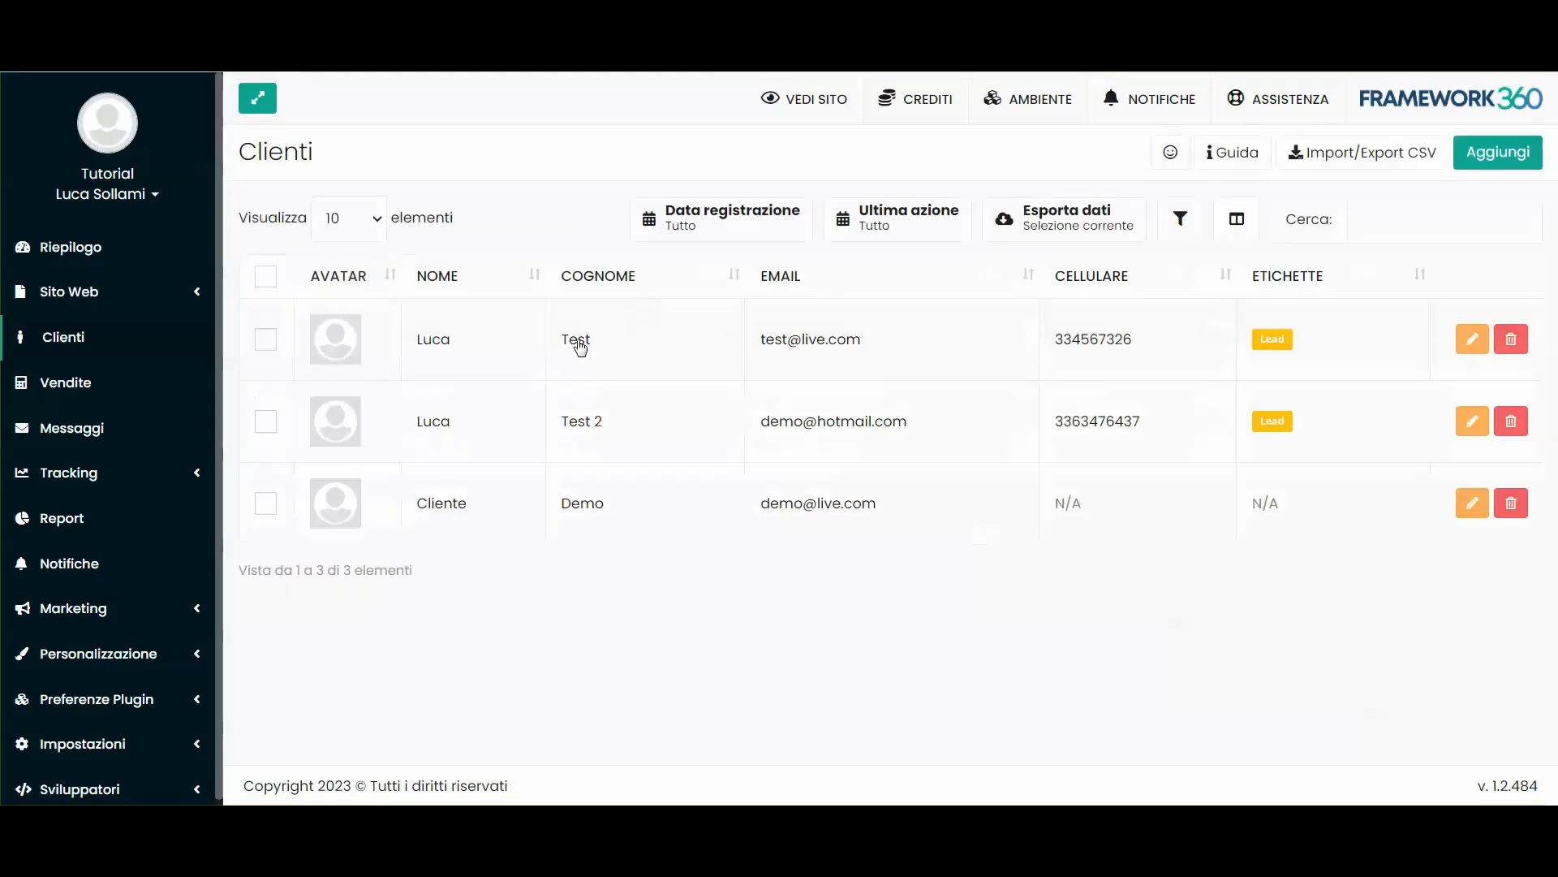
pyautogui.click(576, 345)
pyautogui.doubleClick(508, 338)
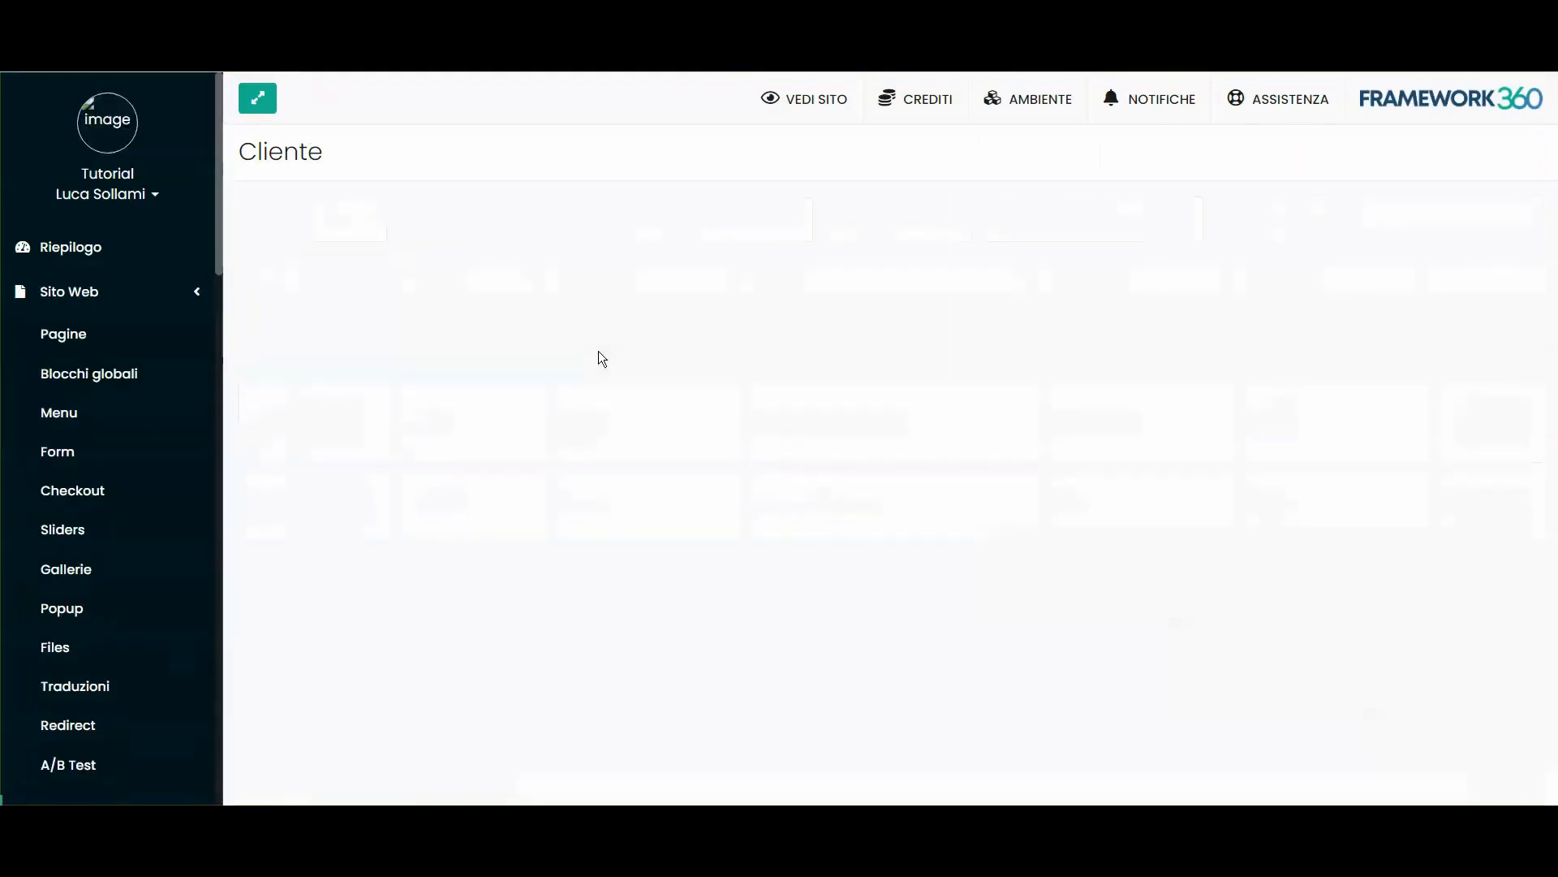
pyautogui.scroll(-4, 1047, 572)
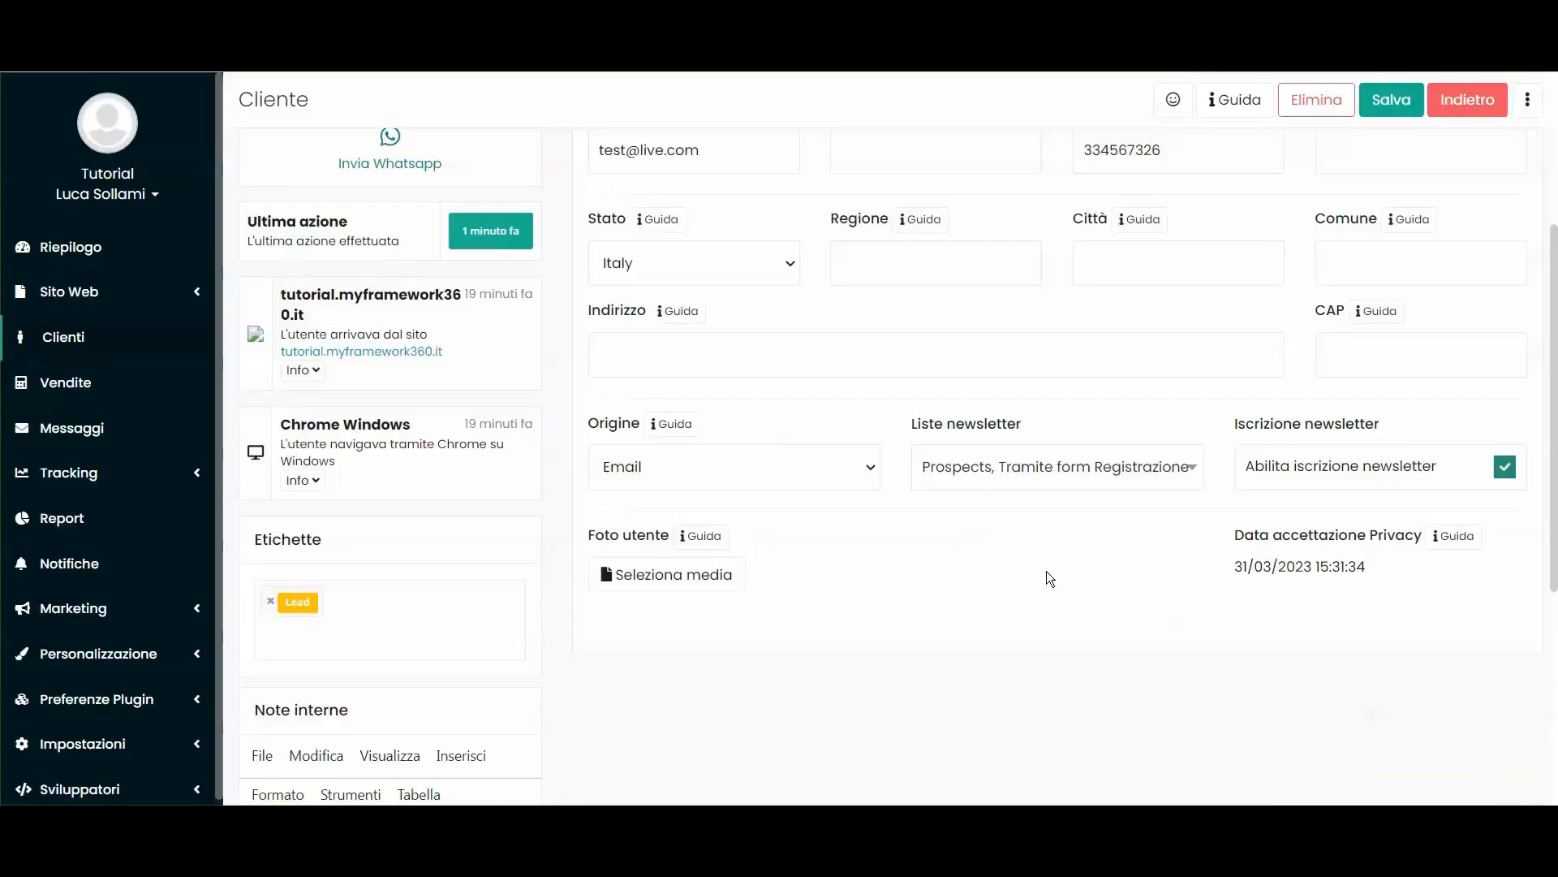
pyautogui.moveTo(1196, 527); pyautogui.dragTo(1331, 568)
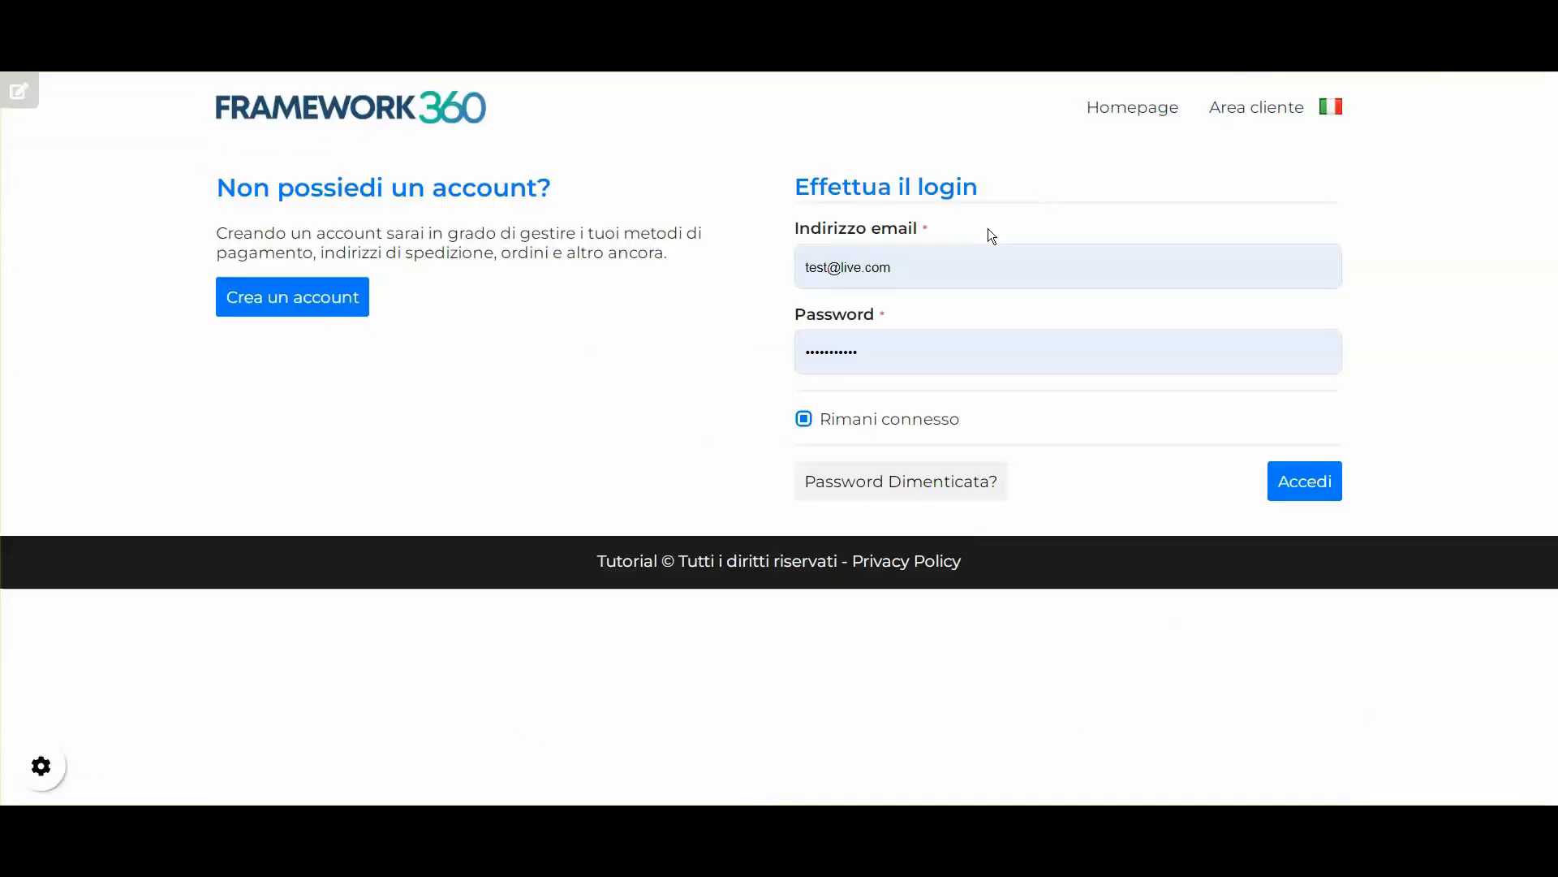
# Check account creation on the site's login page, then examine the customer's privacy acceptance date in the customer record
pyautogui.click(324, 297)
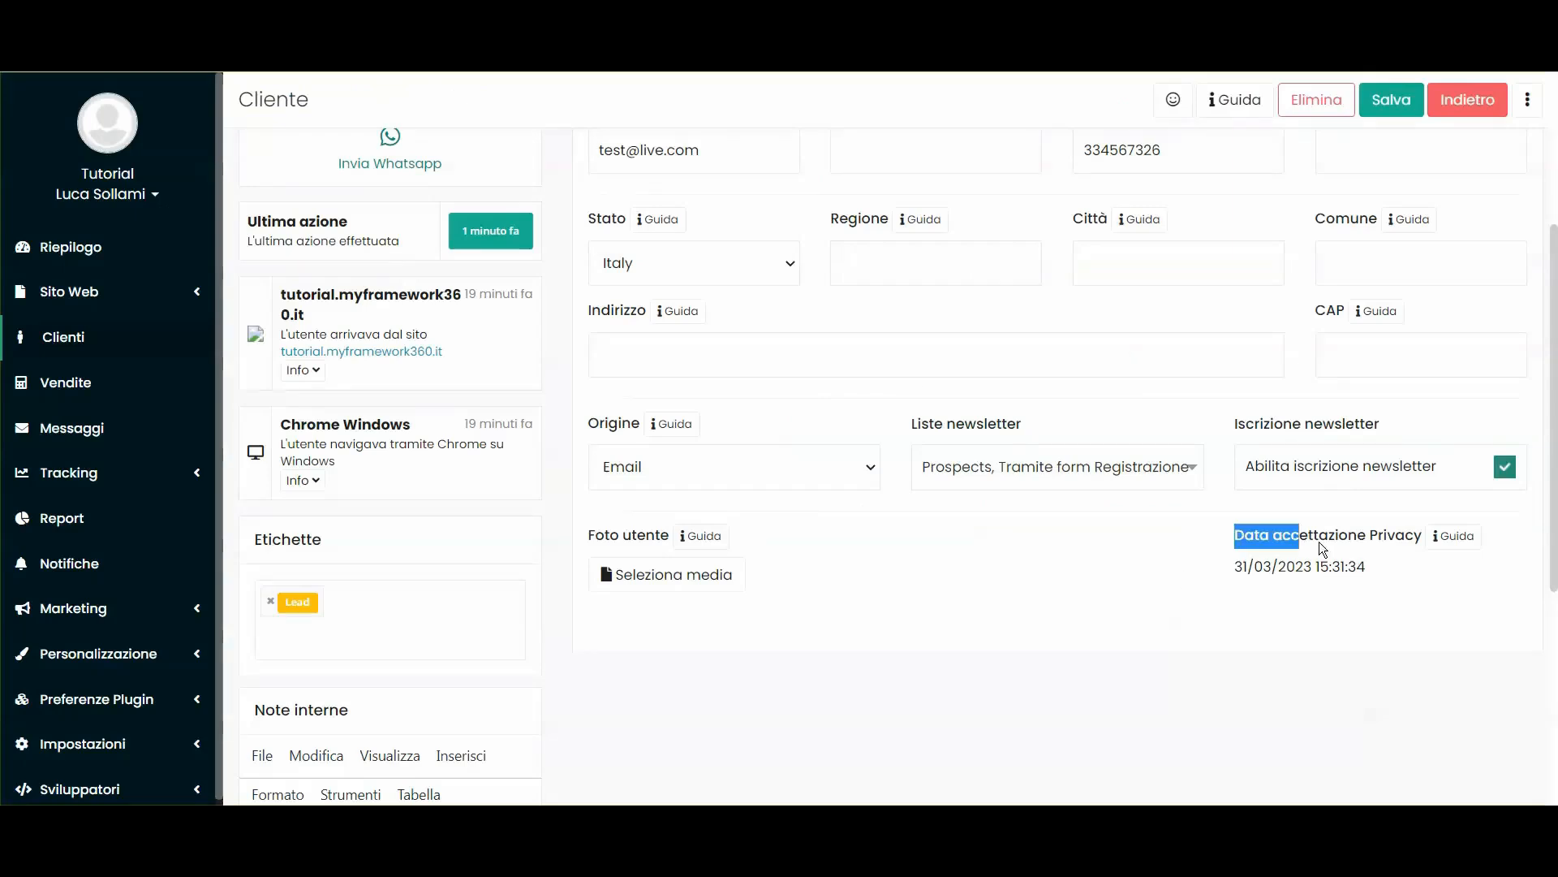
pyautogui.moveTo(1319, 542); pyautogui.dragTo(1372, 568)
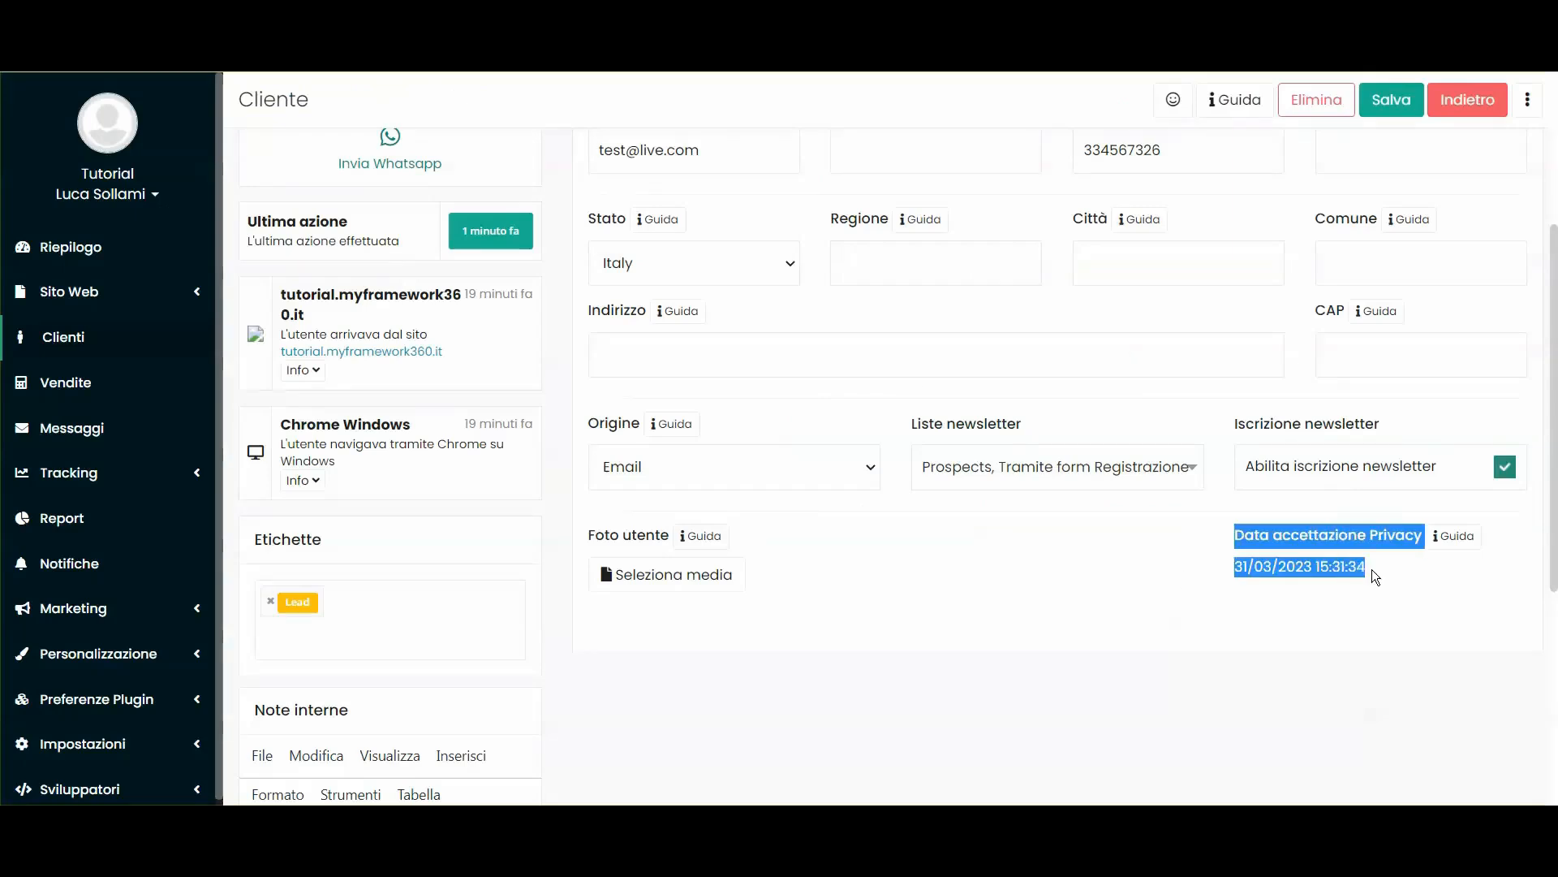
pyautogui.tripleClick(1344, 567)
pyautogui.click(1333, 644)
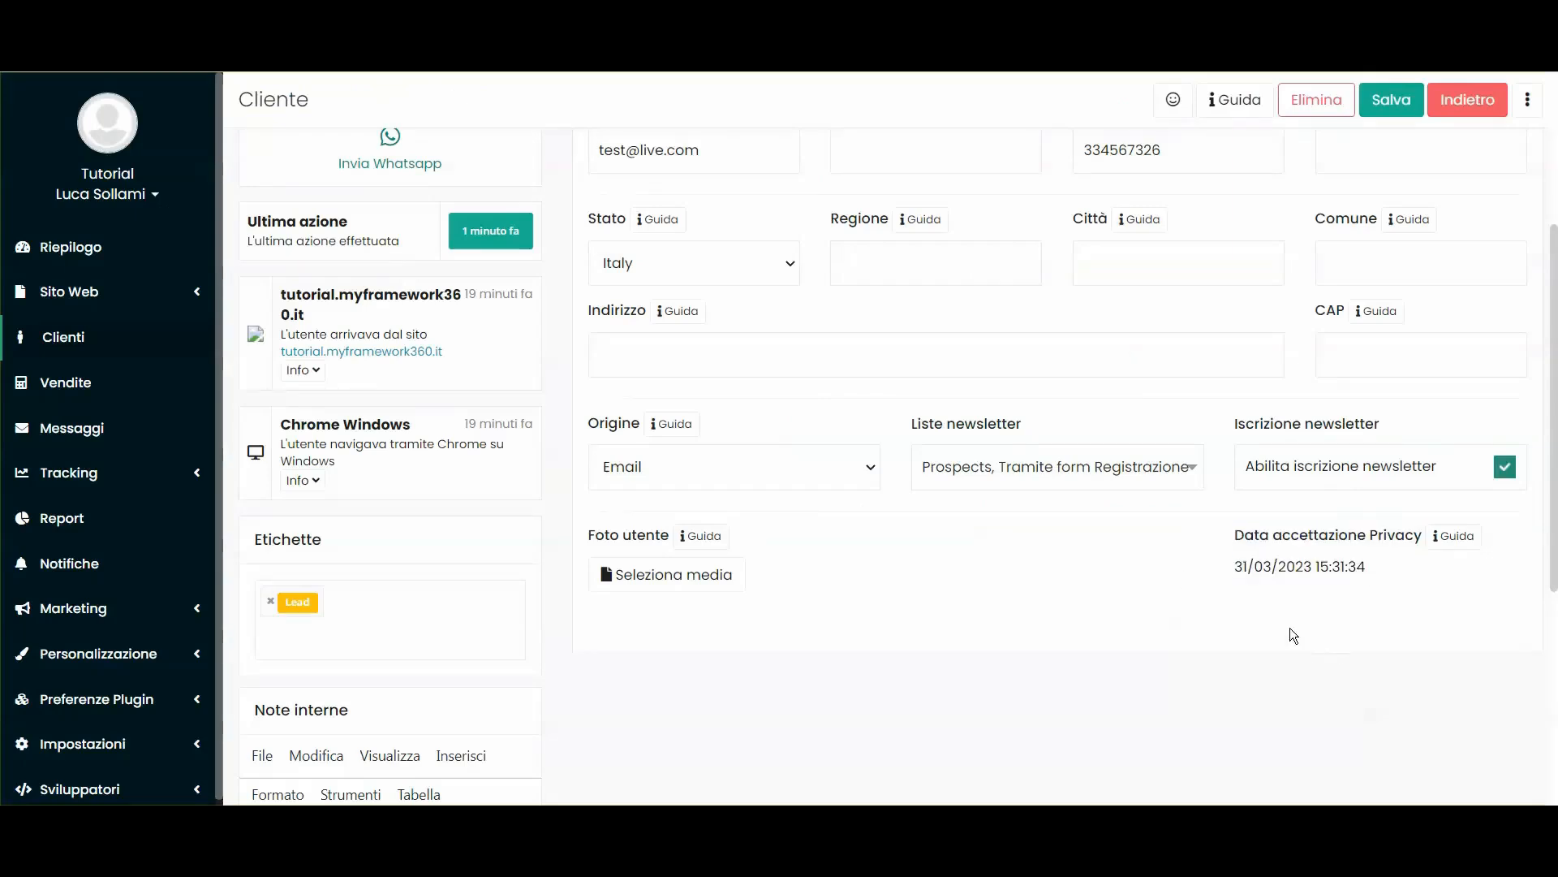
pyautogui.scroll(4, 1020, 648)
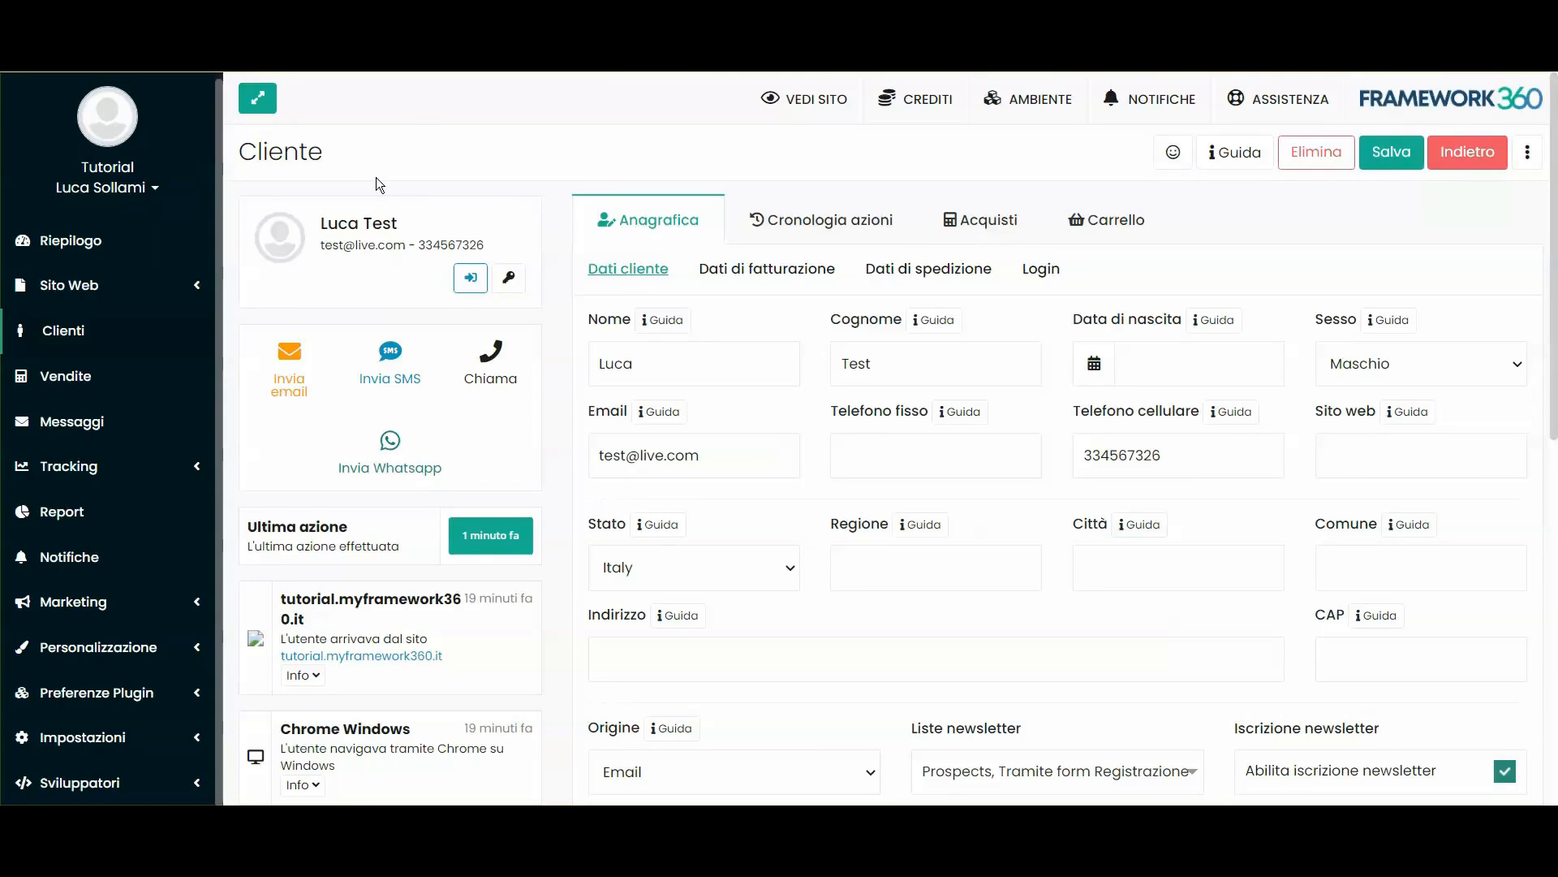
# Open the site's Pagine list and search it for "cook" to find the cookie policy page
pyautogui.click(22, 291)
pyautogui.click(65, 327)
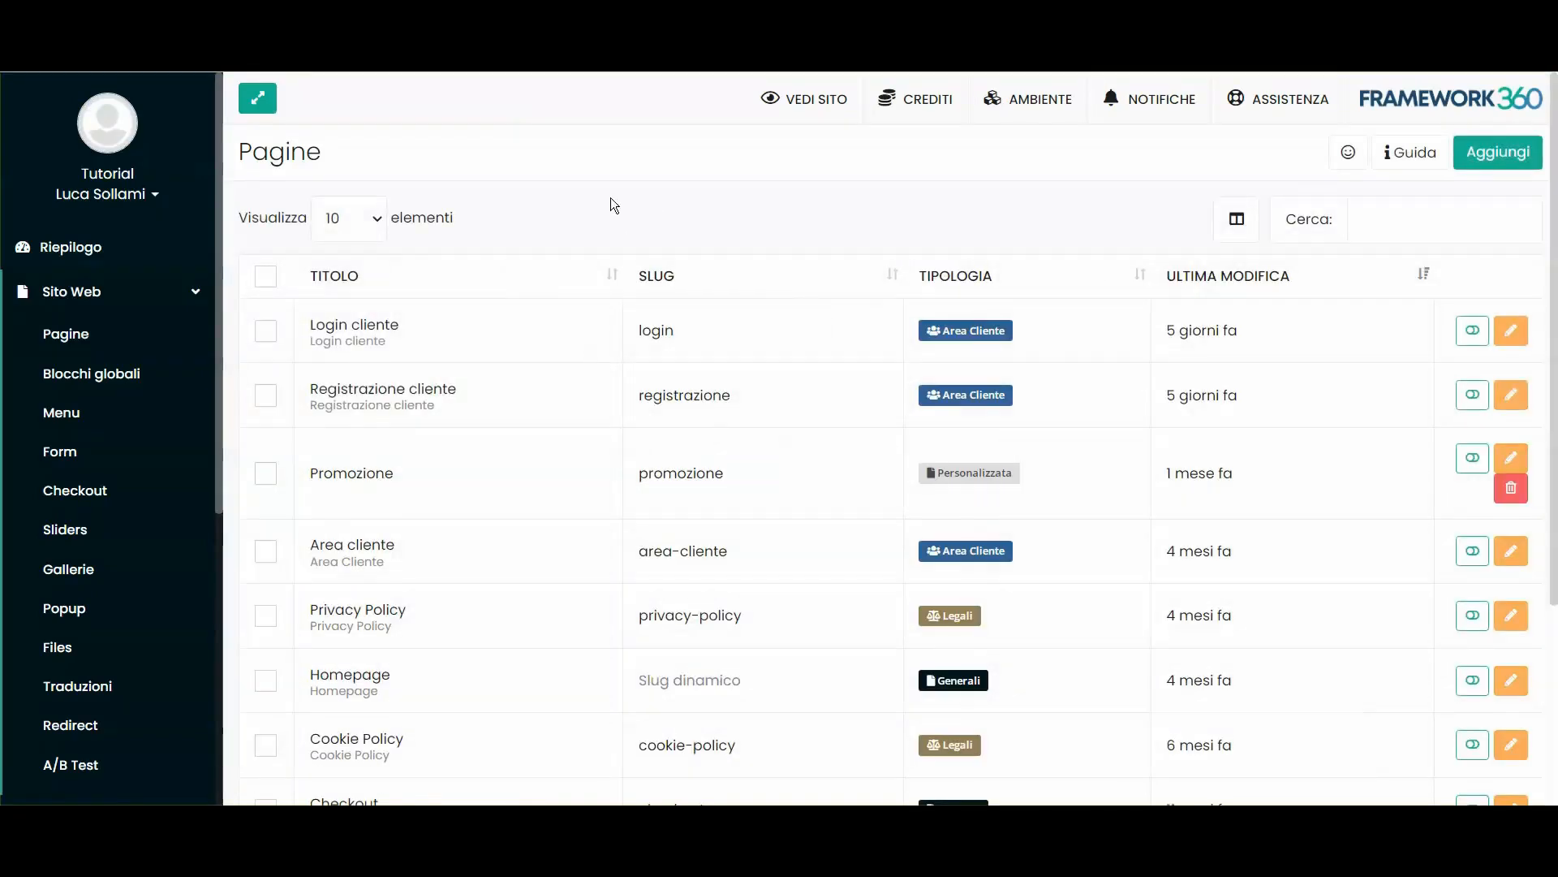
pyautogui.scroll(-4, 657, 406)
pyautogui.scroll(4, 672, 156)
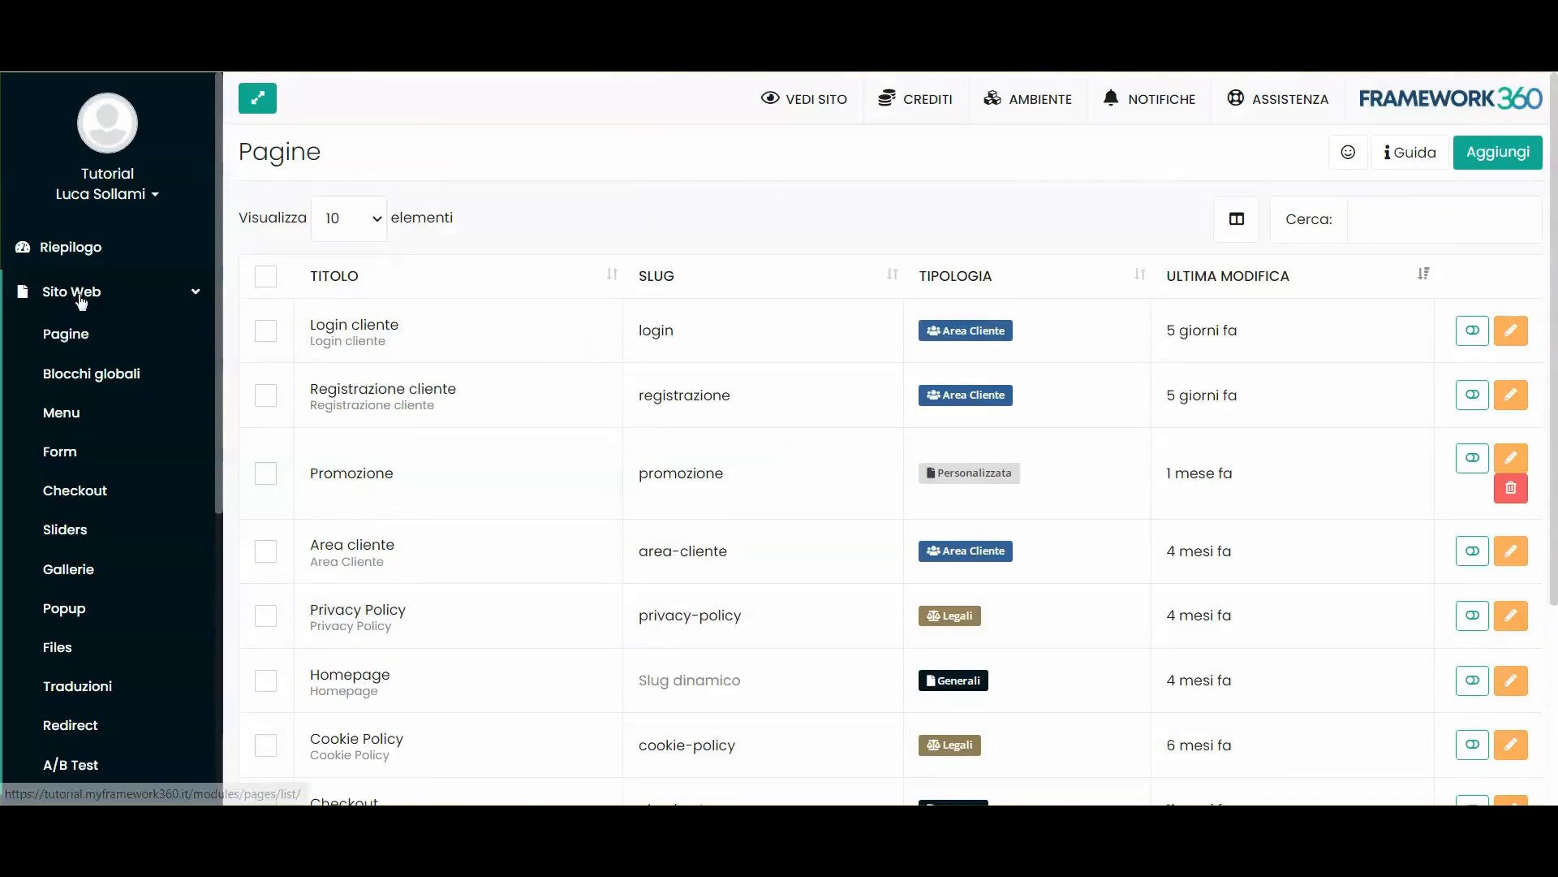
pyautogui.click(1376, 228)
pyautogui.write('cook')
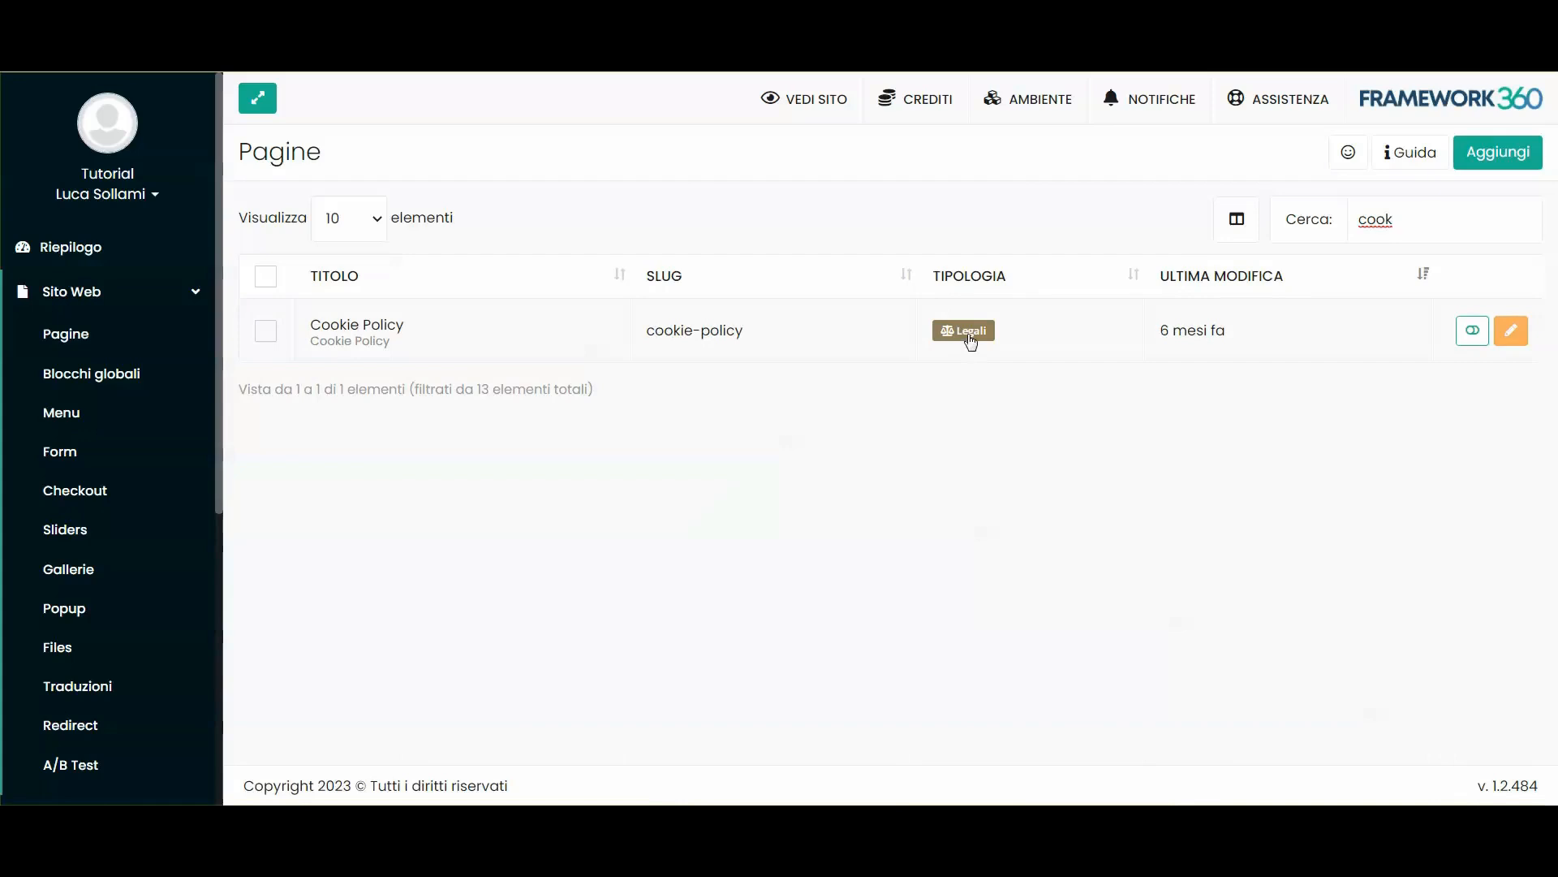
# Search the page list for "priva" and open the Privacy Policy page for editing
pyautogui.doubleClick(1425, 227)
pyautogui.write('priva')
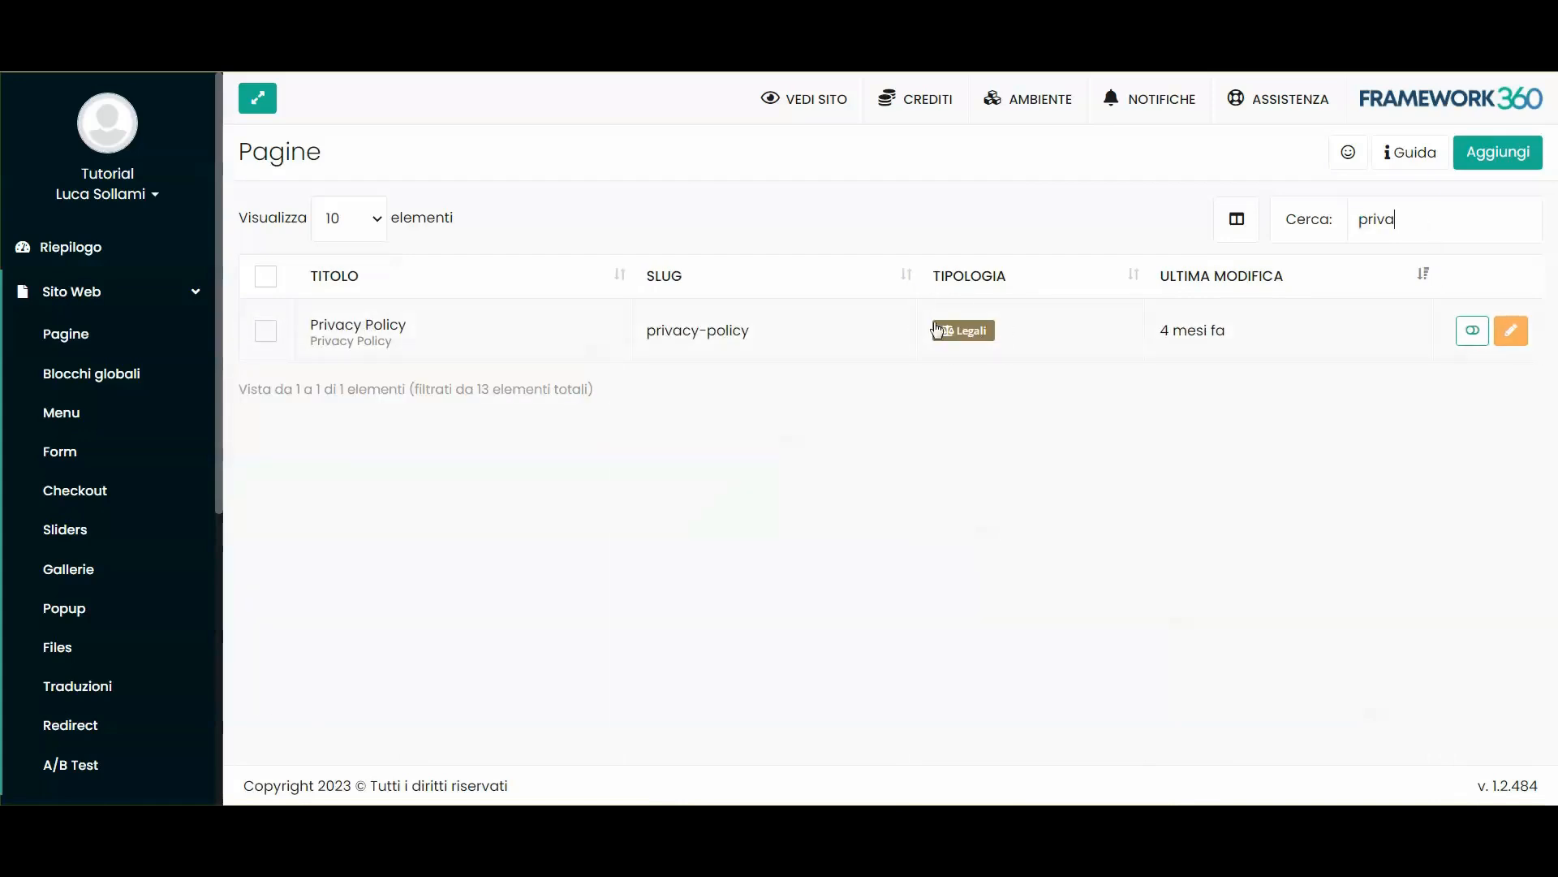
pyautogui.doubleClick(1397, 219)
pyautogui.click(454, 334)
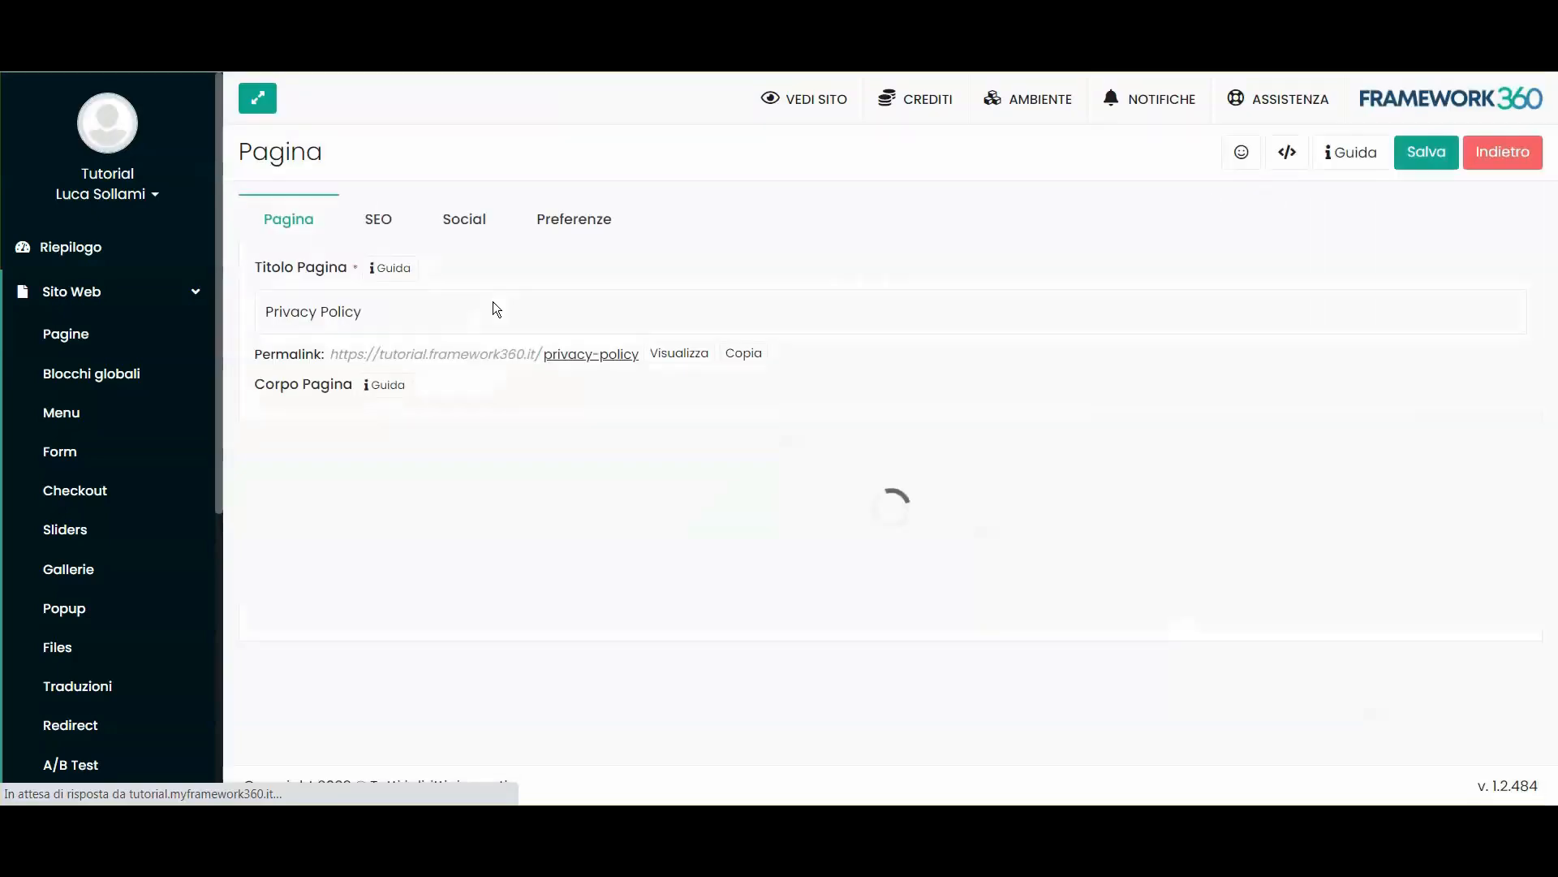
# Review the Privacy Policy page's text through to the Modifiche section, then leave the page without saving
pyautogui.scroll(-20, 891, 313)
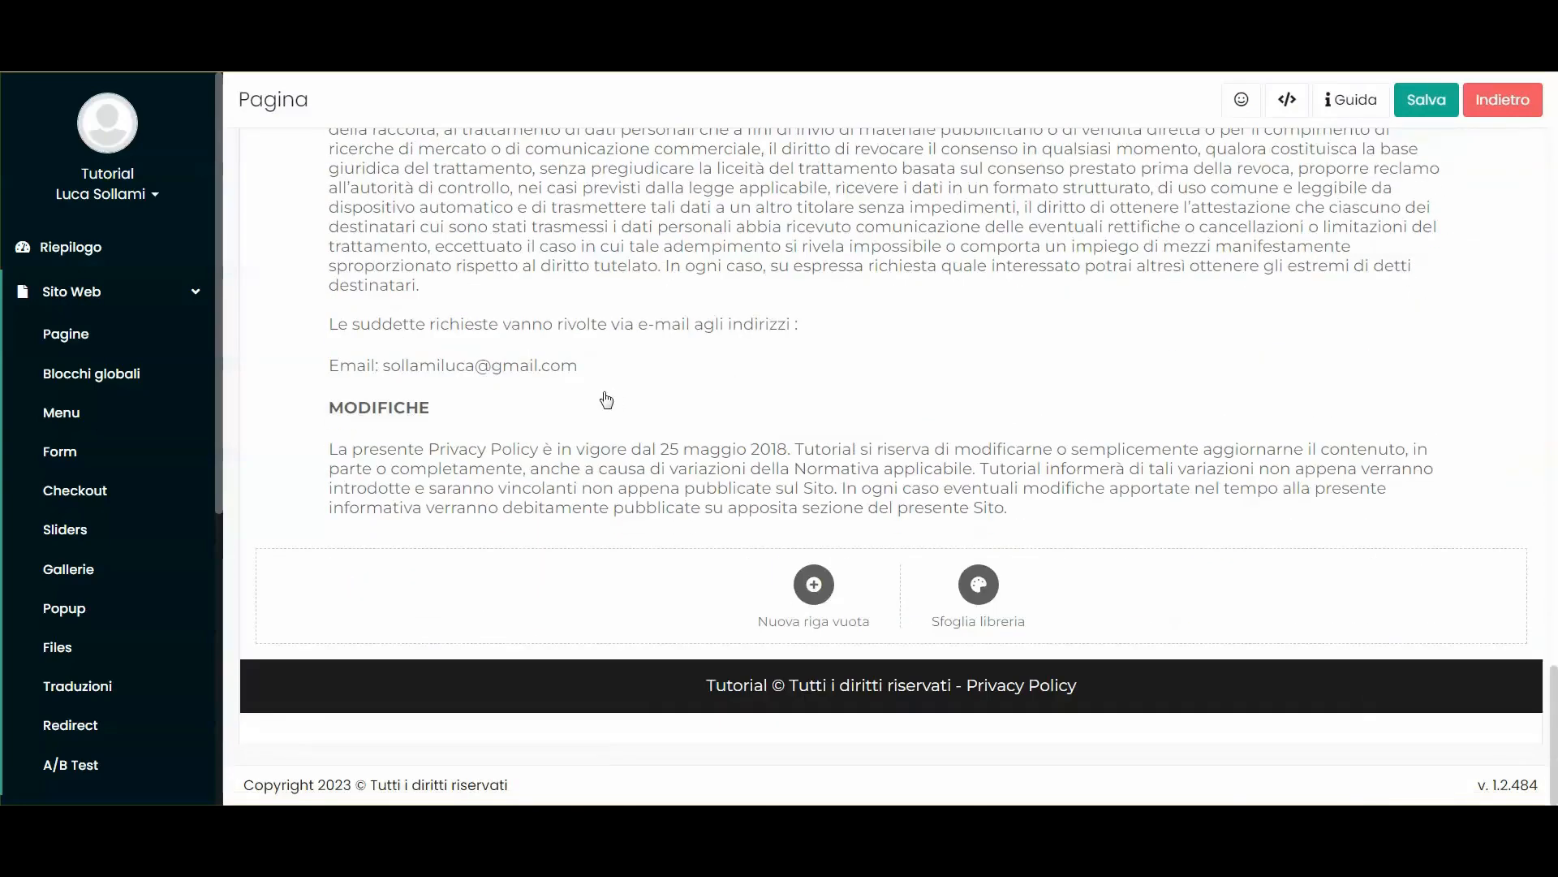
pyautogui.scroll(10, 604, 394)
pyautogui.scroll(10, 604, 394)
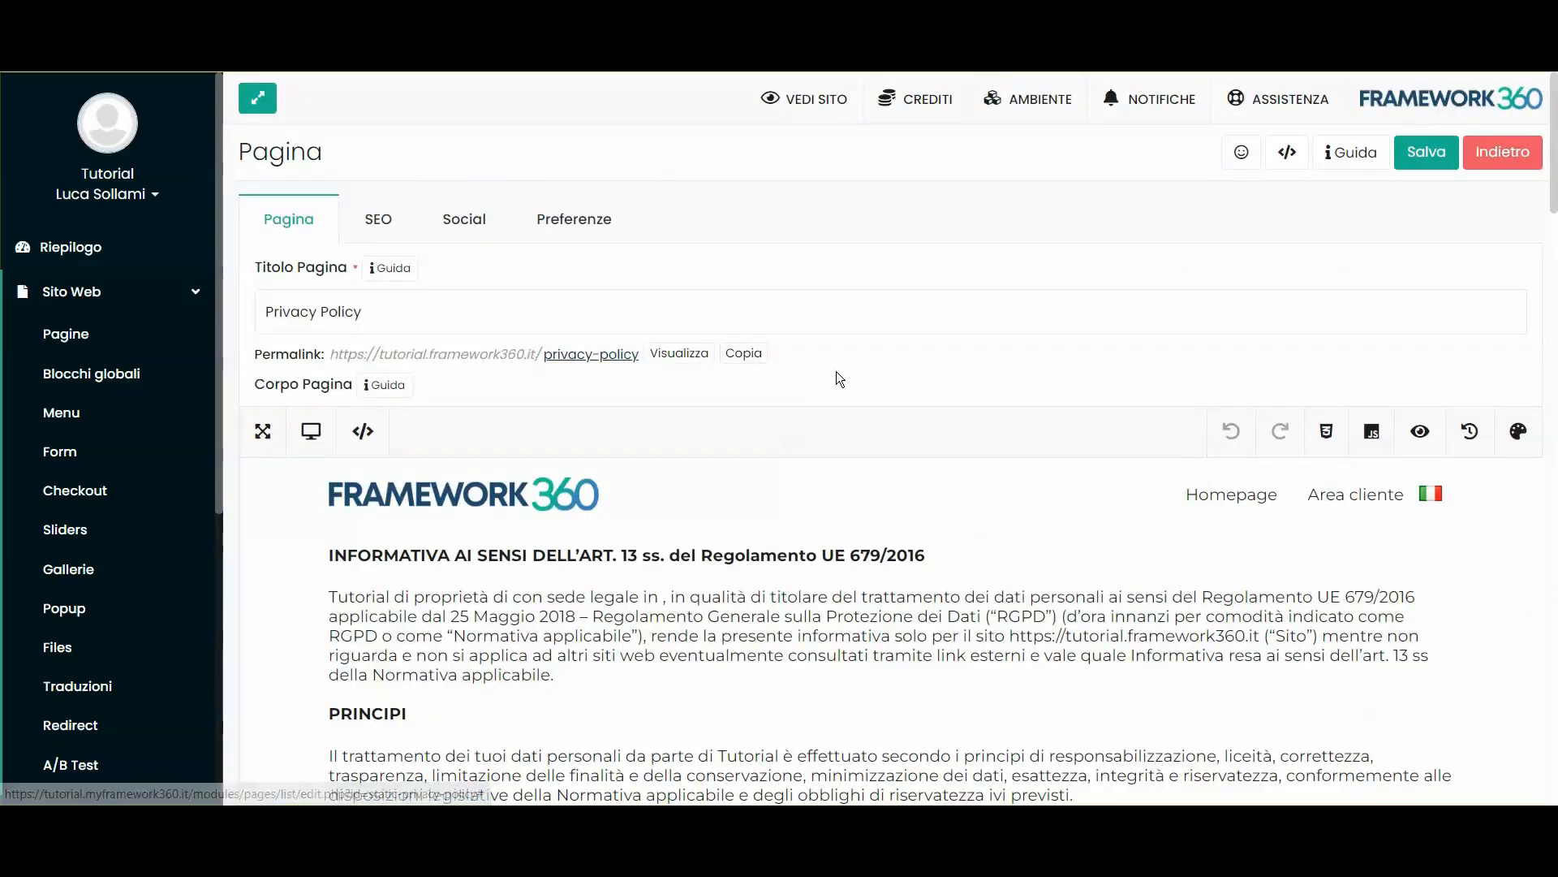
pyautogui.click(1502, 153)
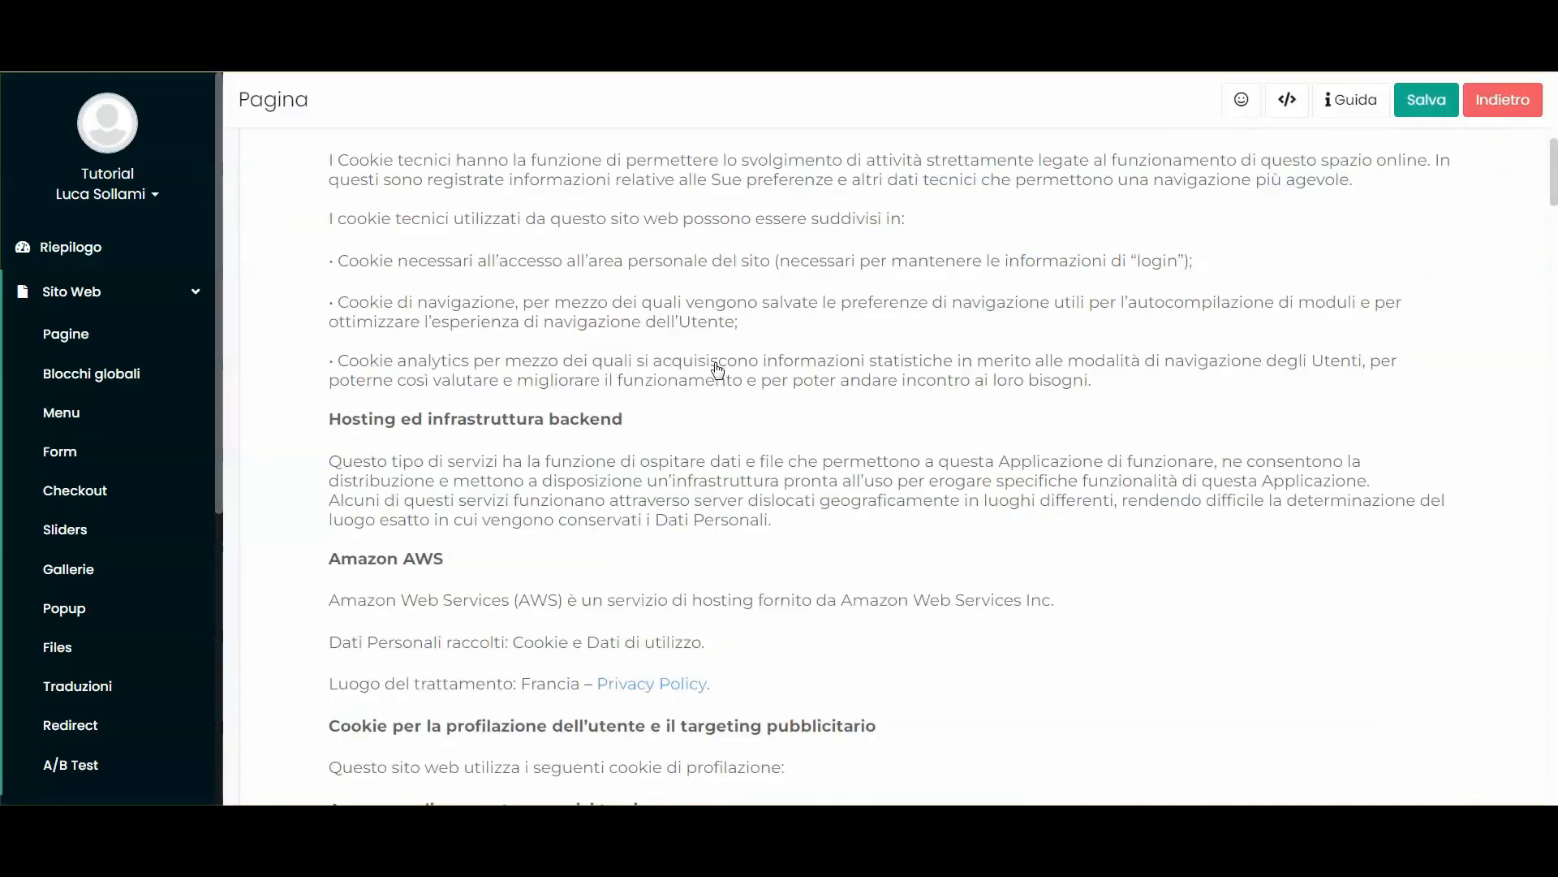
# Examine the cookie policy page's text in the page editor, from the technical cookies to the Twitter, Facebook and newsletter sections
pyautogui.scroll(-5, 715, 374)
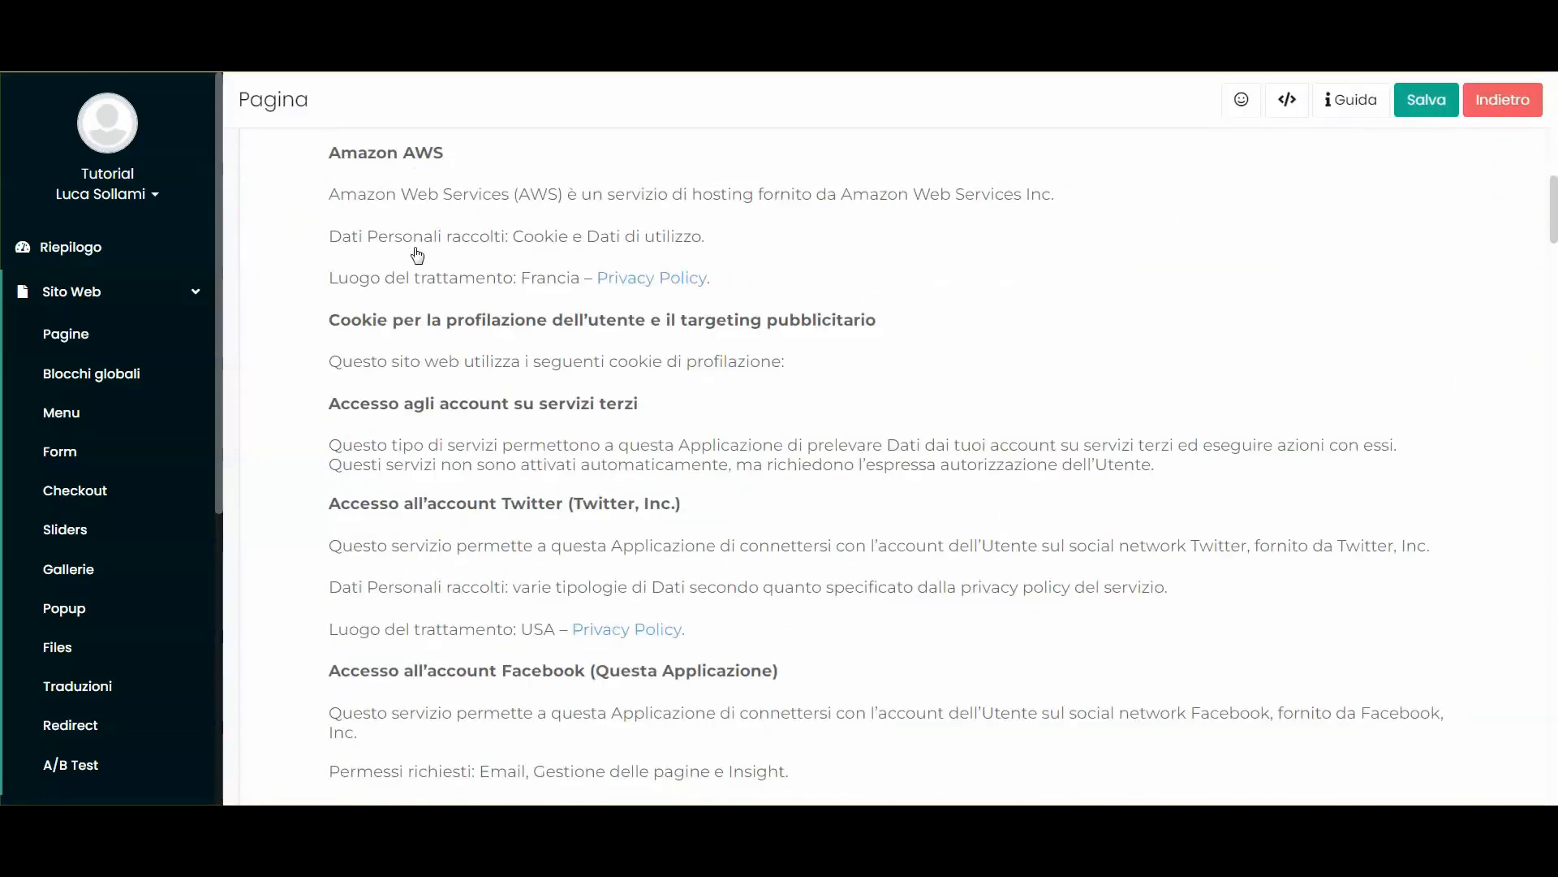
pyautogui.click(813, 467)
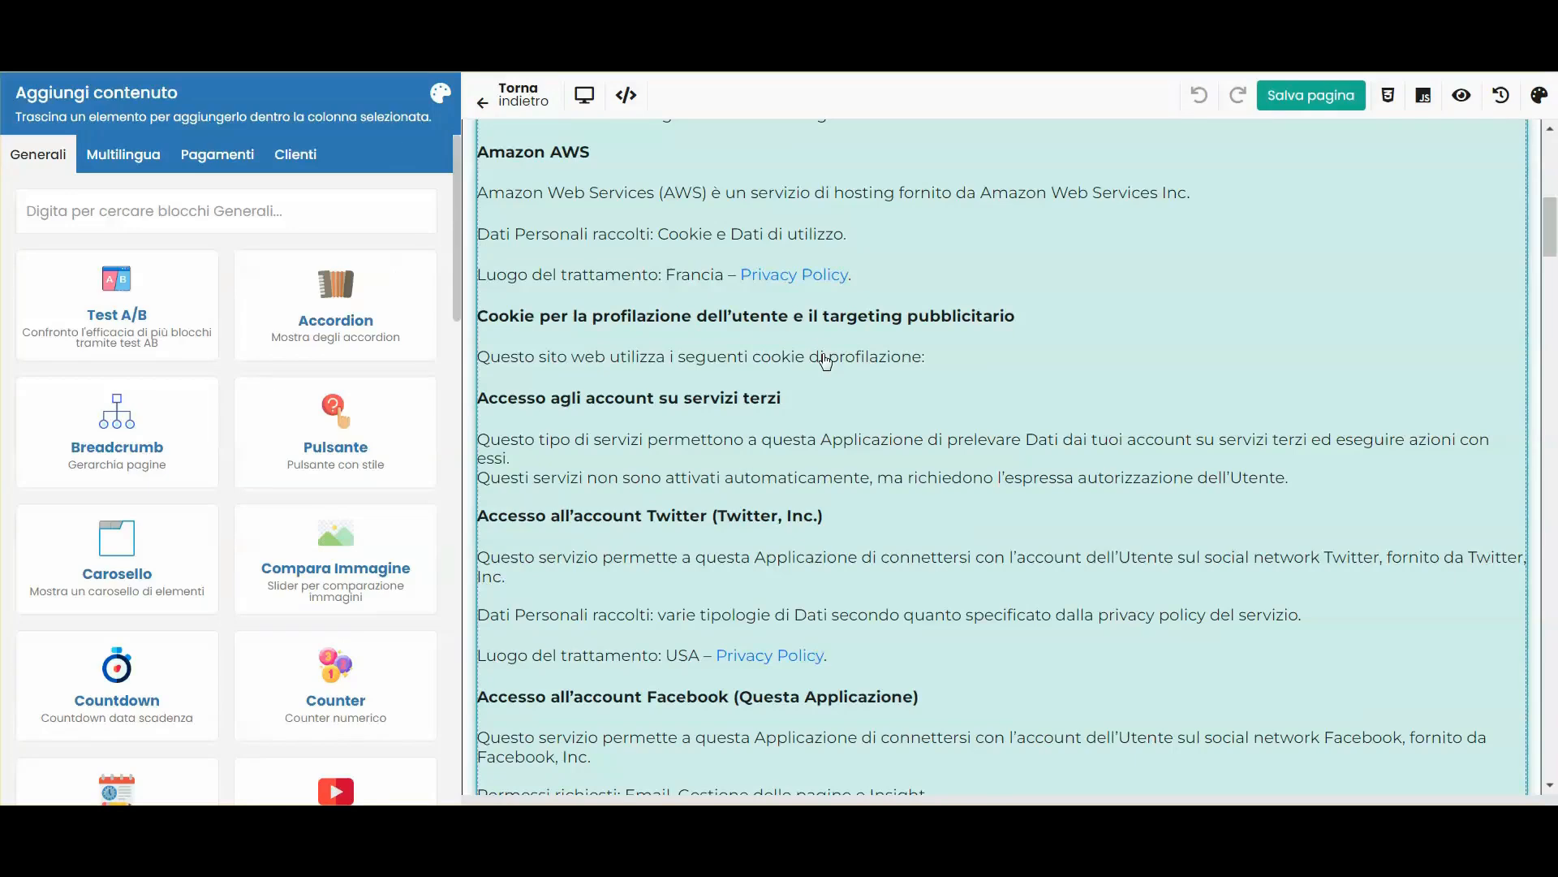
pyautogui.scroll(-10, 875, 411)
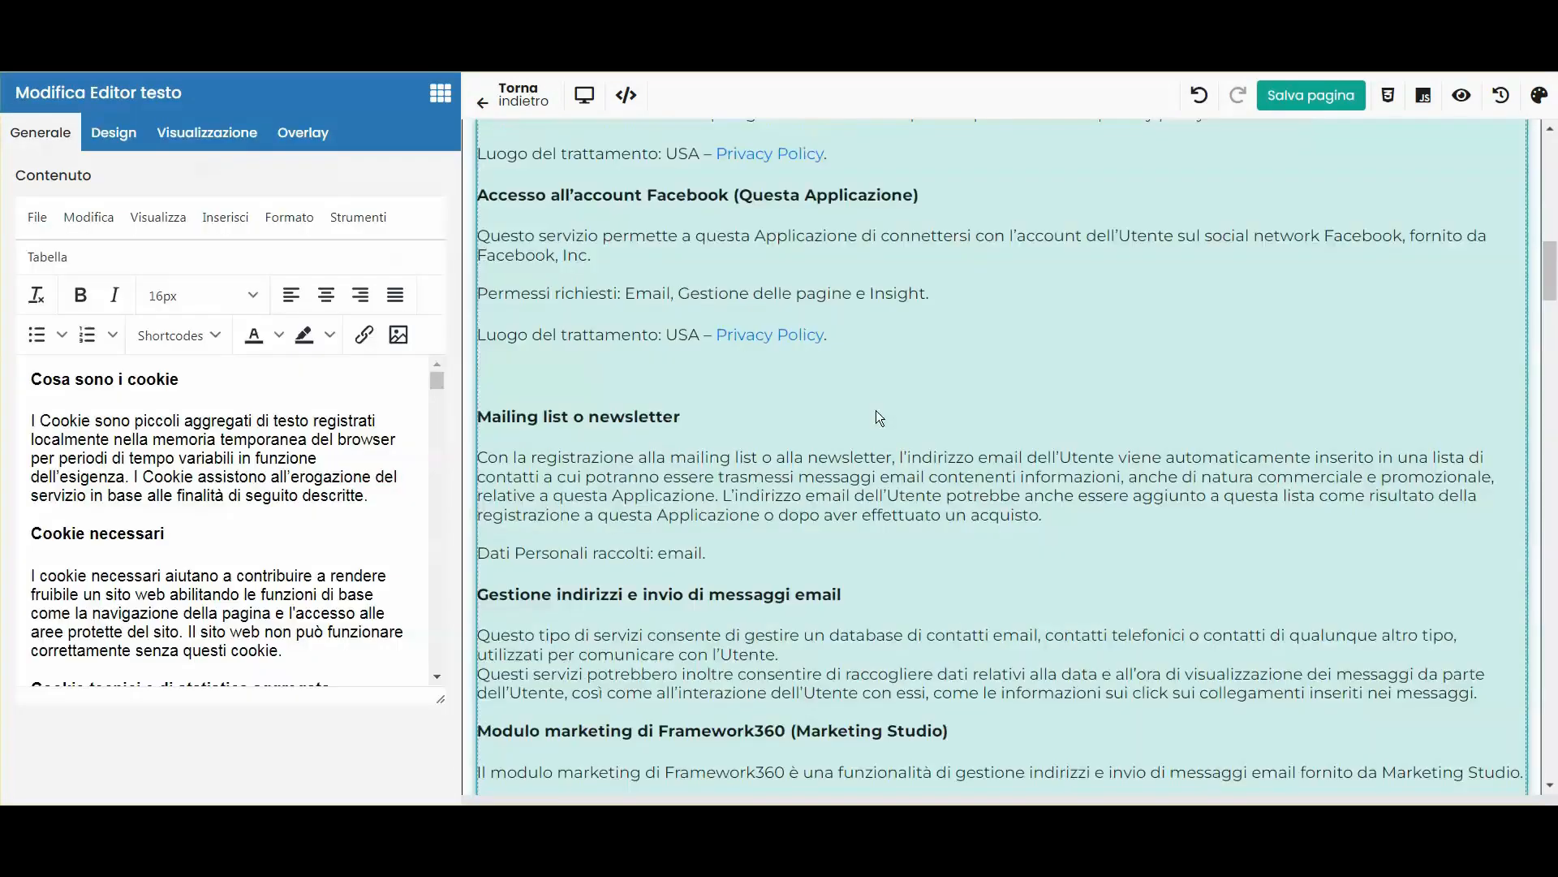
pyautogui.scroll(5, 849, 402)
pyautogui.scroll(8, 826, 398)
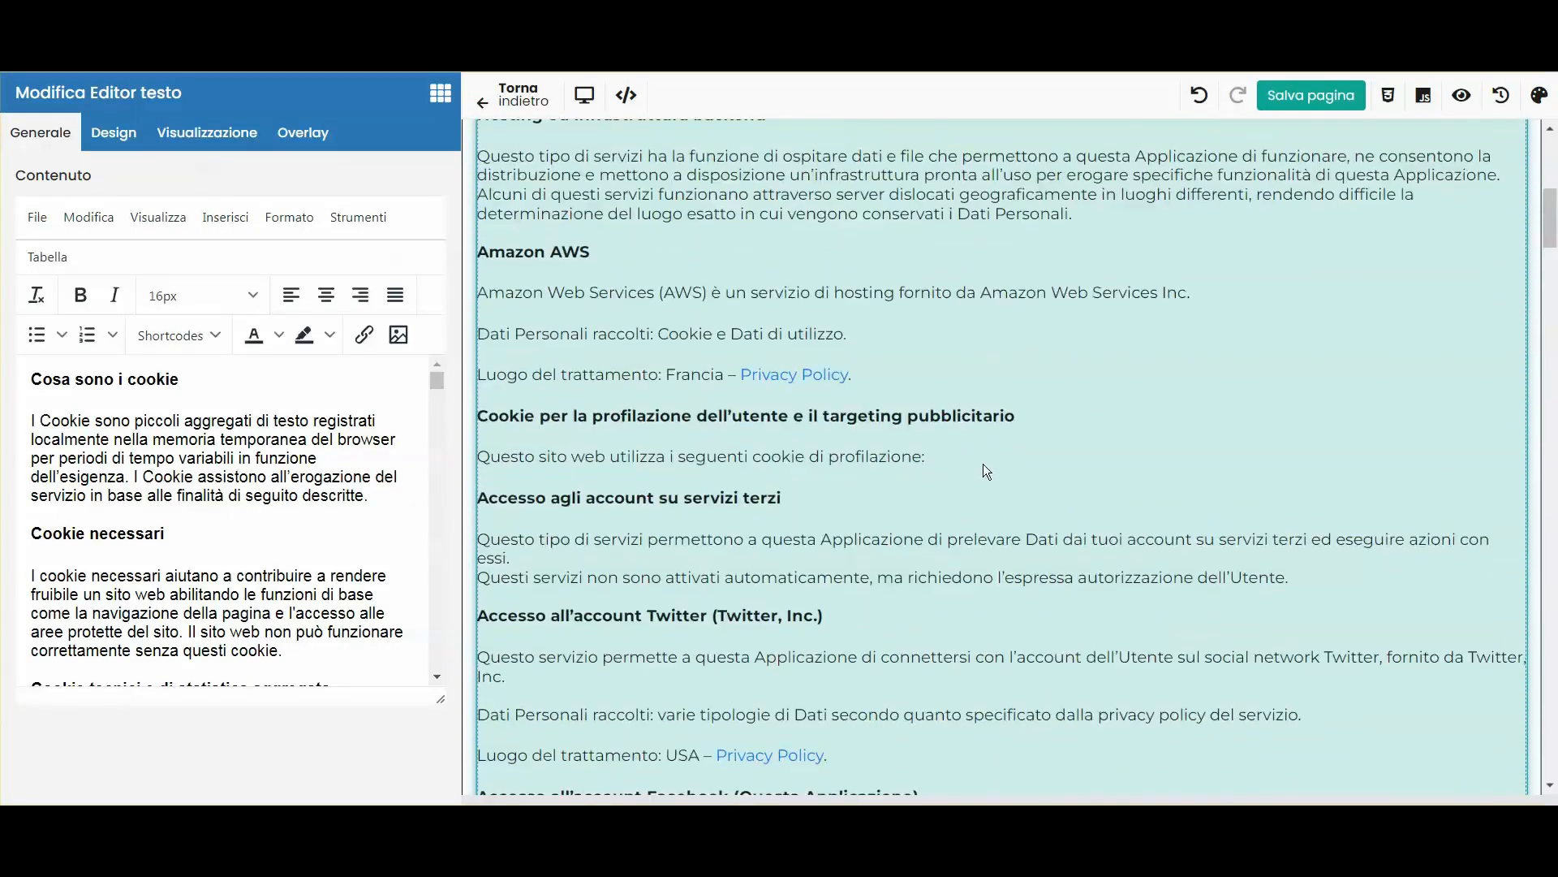
pyautogui.scroll(1, 562, 367)
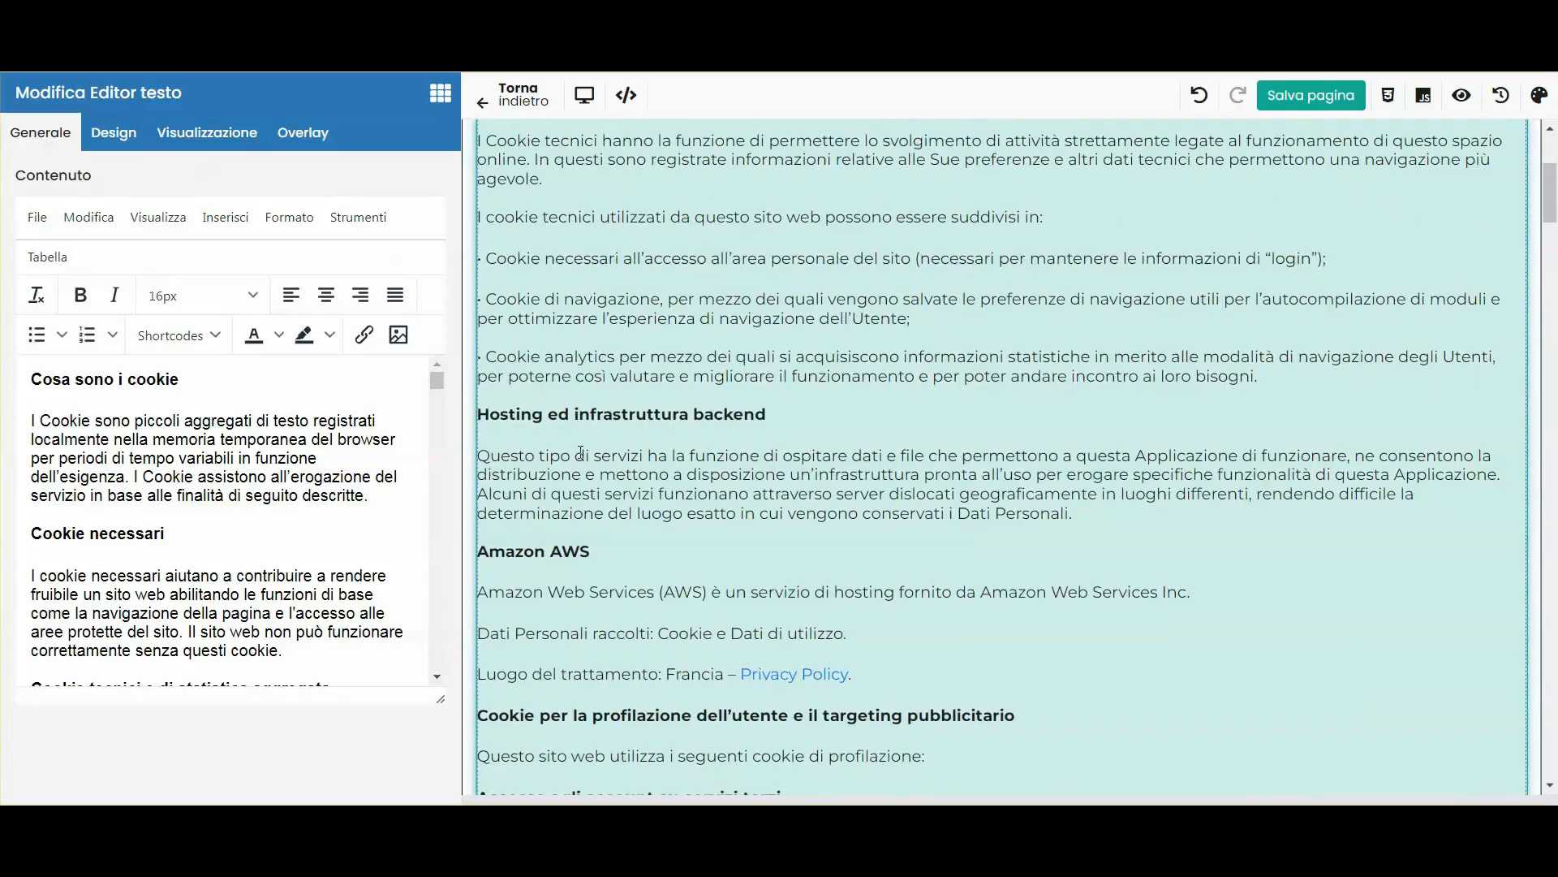
pyautogui.scroll(-5, 581, 452)
pyautogui.scroll(5, 588, 479)
pyautogui.scroll(-7, 719, 471)
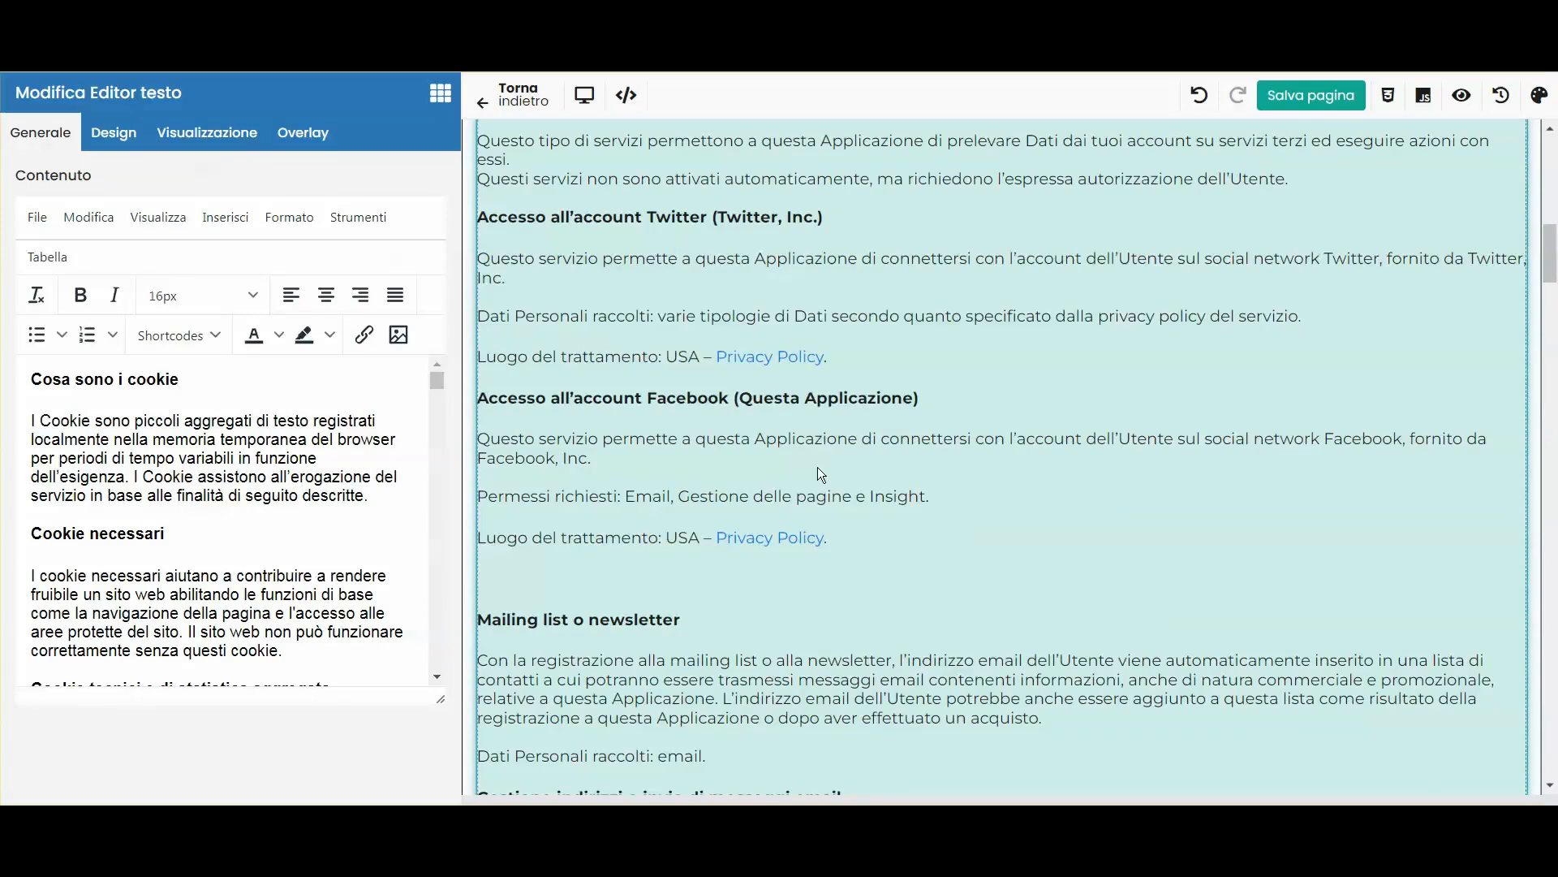
pyautogui.scroll(-10, 790, 466)
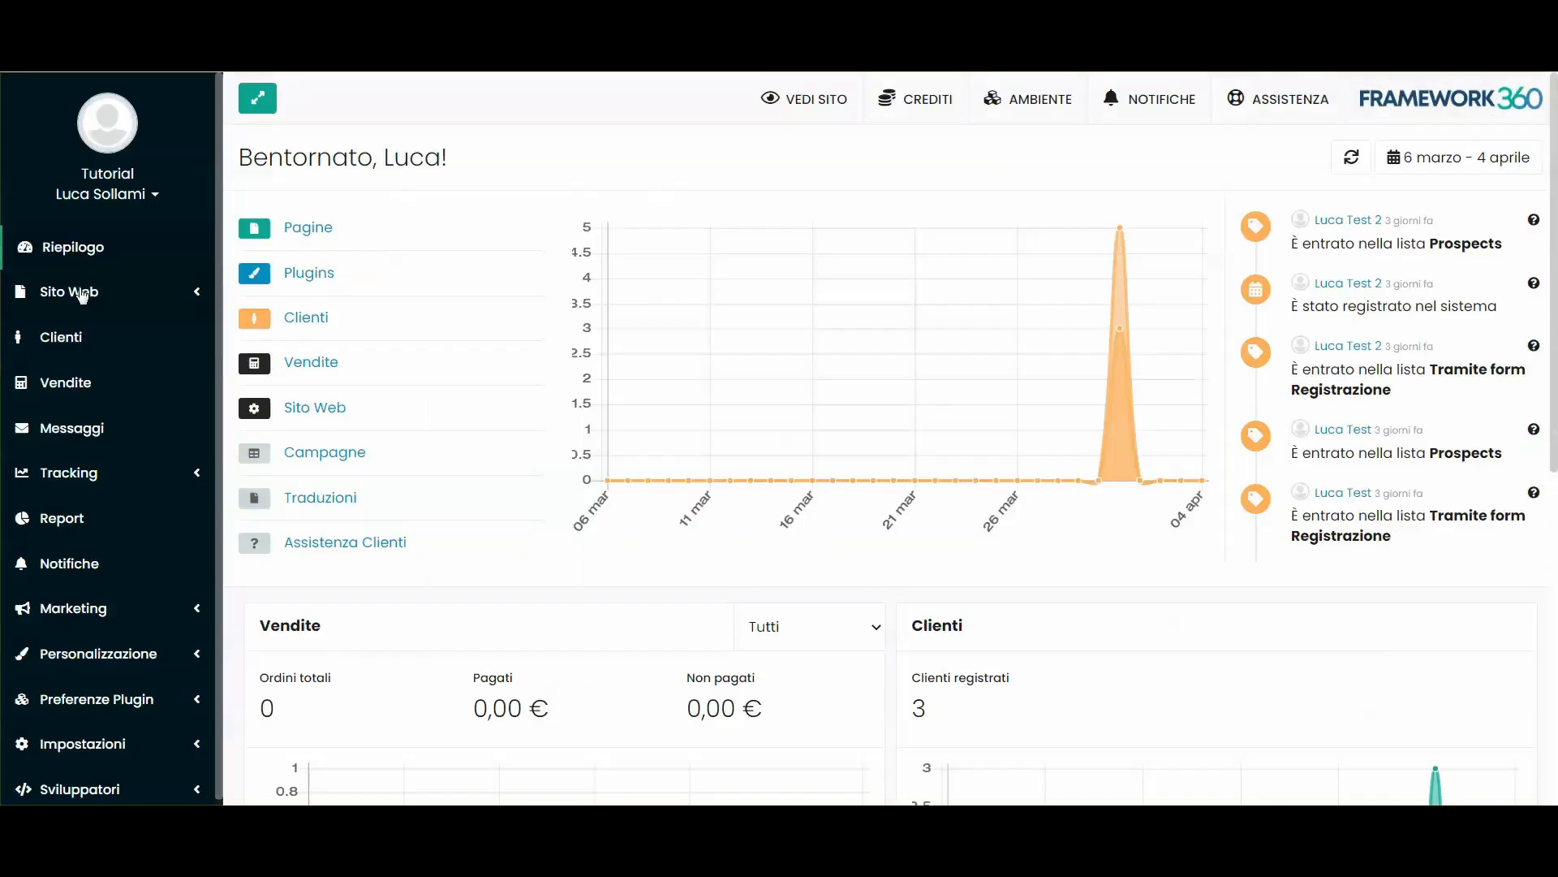
# Open the Footer block in Blocchi globali for editing and keep its Tipologia set to Footer
pyautogui.click(82, 297)
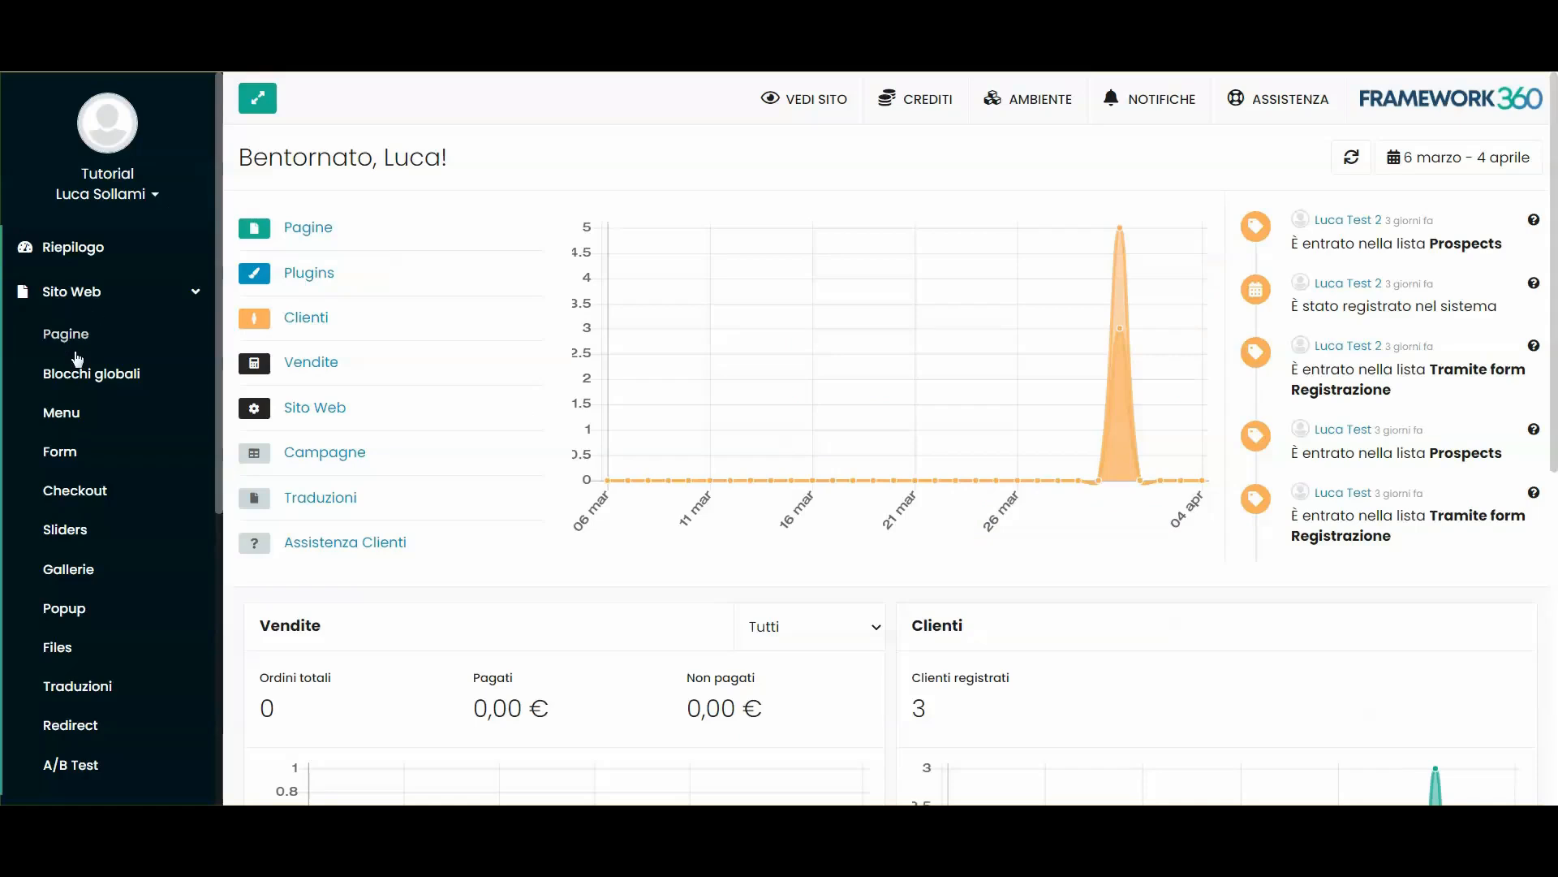
pyautogui.click(47, 383)
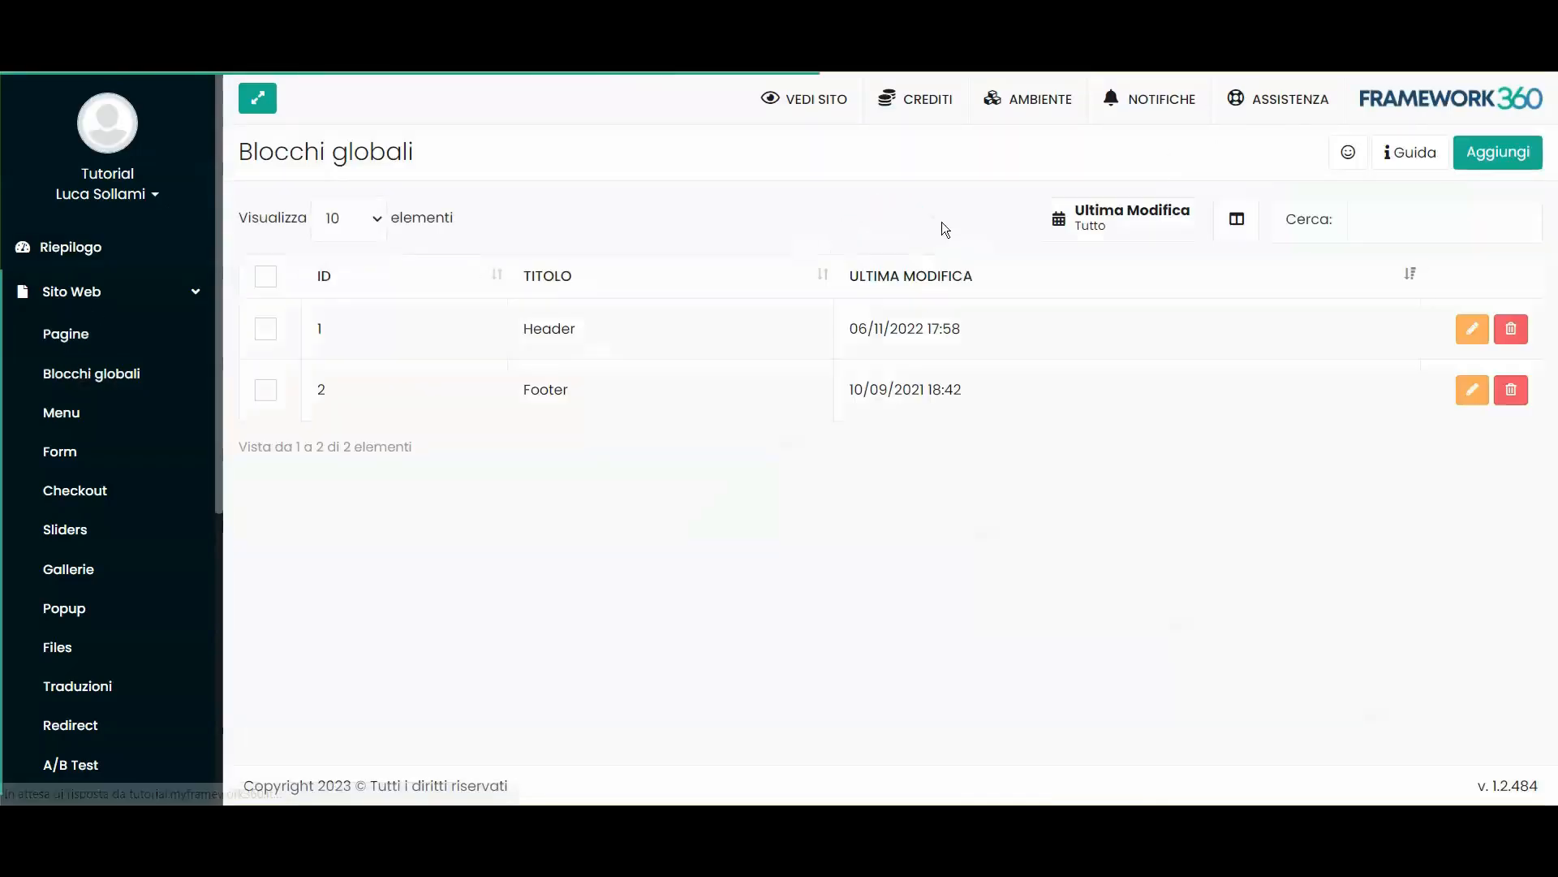
pyautogui.click(594, 390)
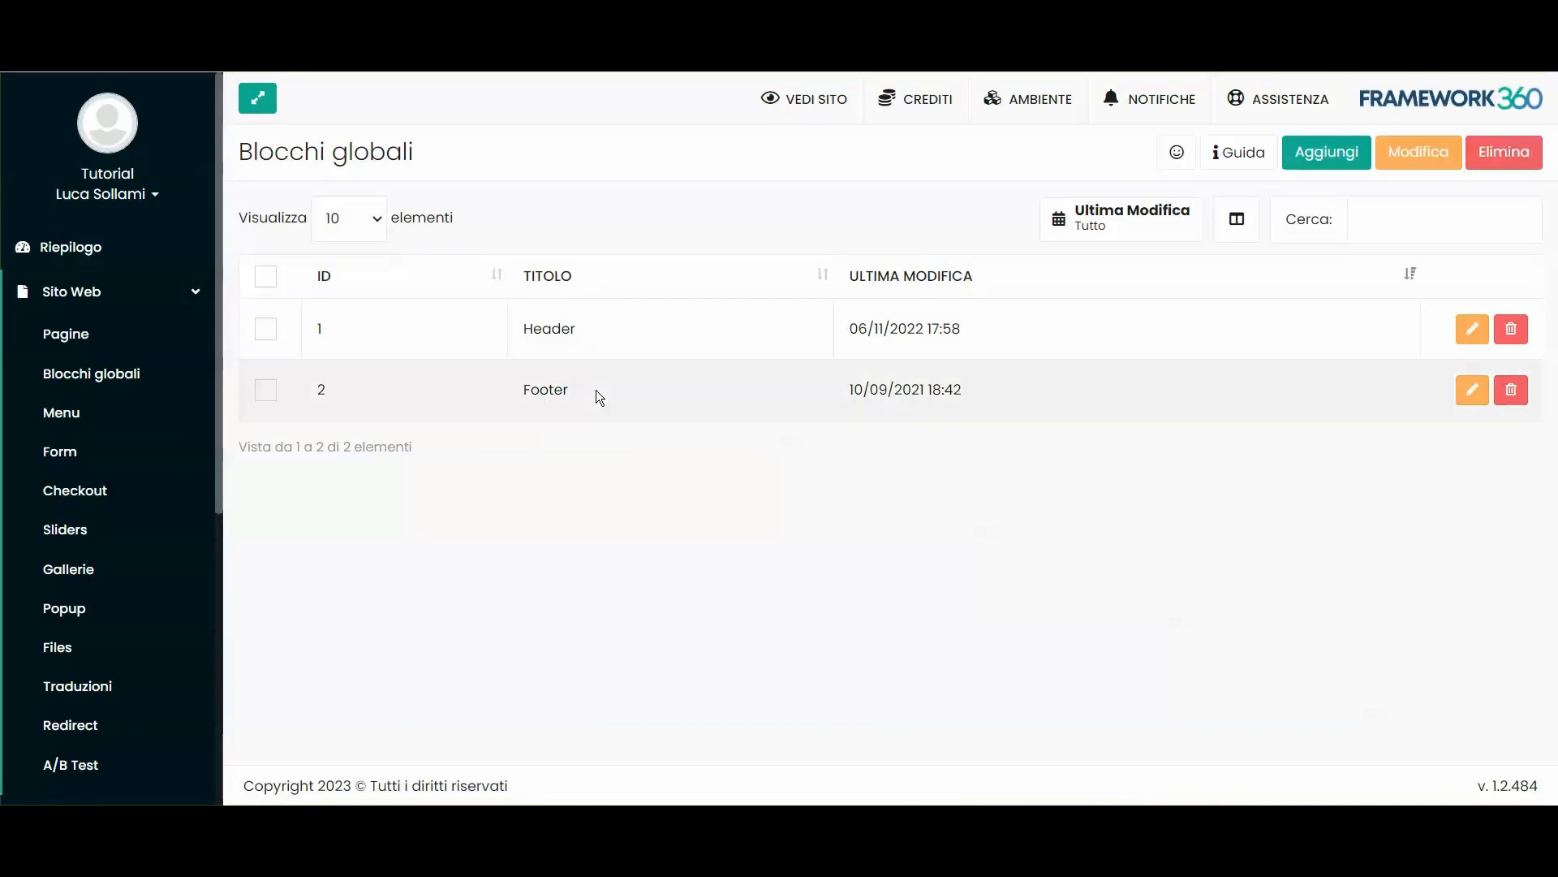
pyautogui.doubleClick(605, 393)
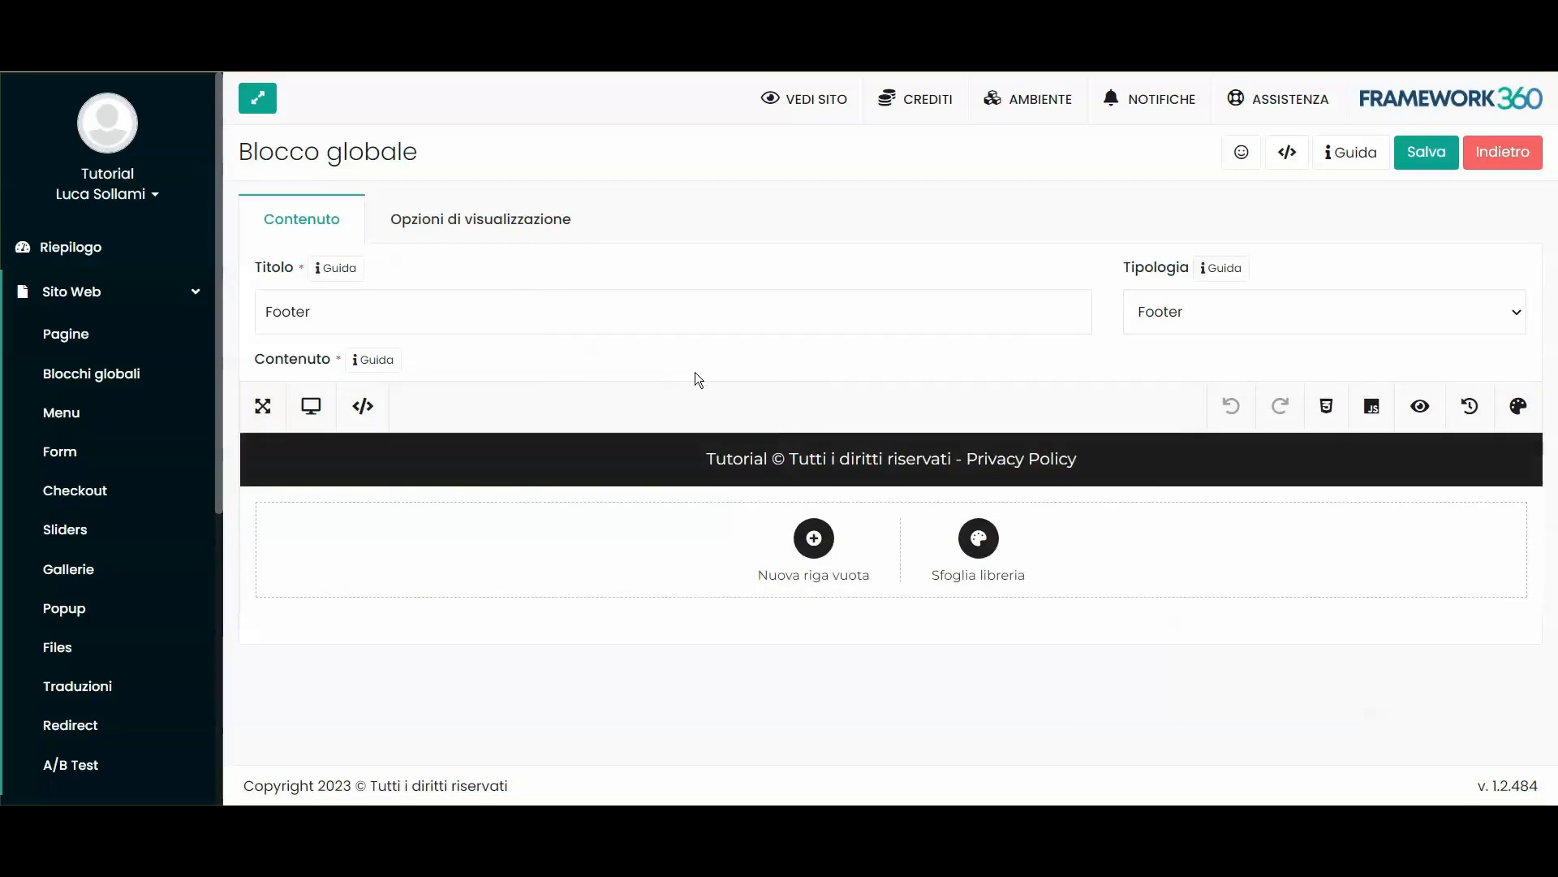
pyautogui.click(1169, 311)
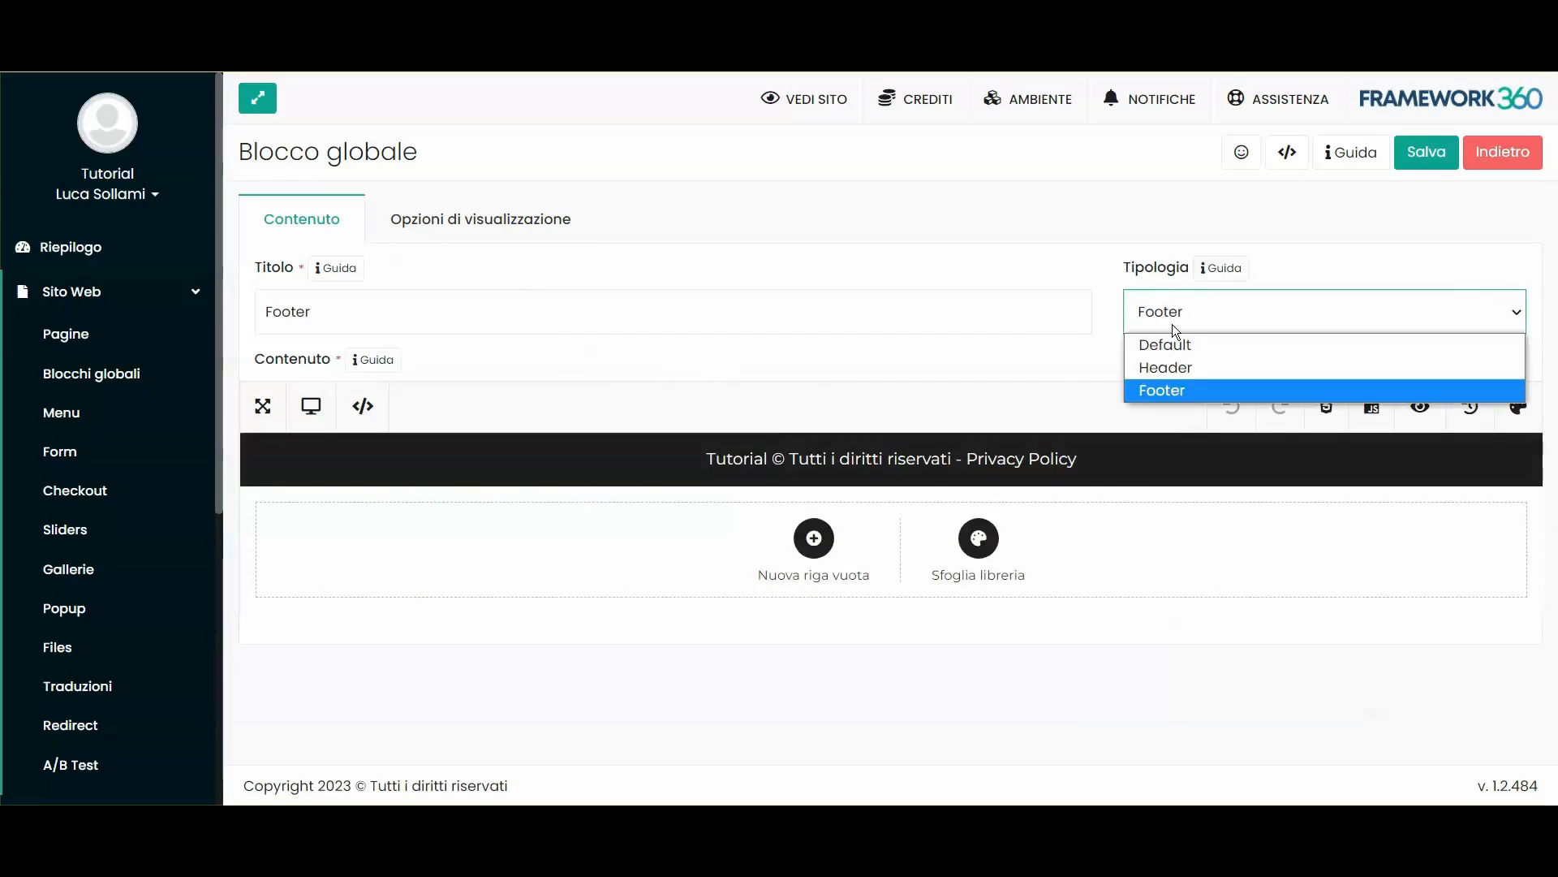
pyautogui.click(1156, 390)
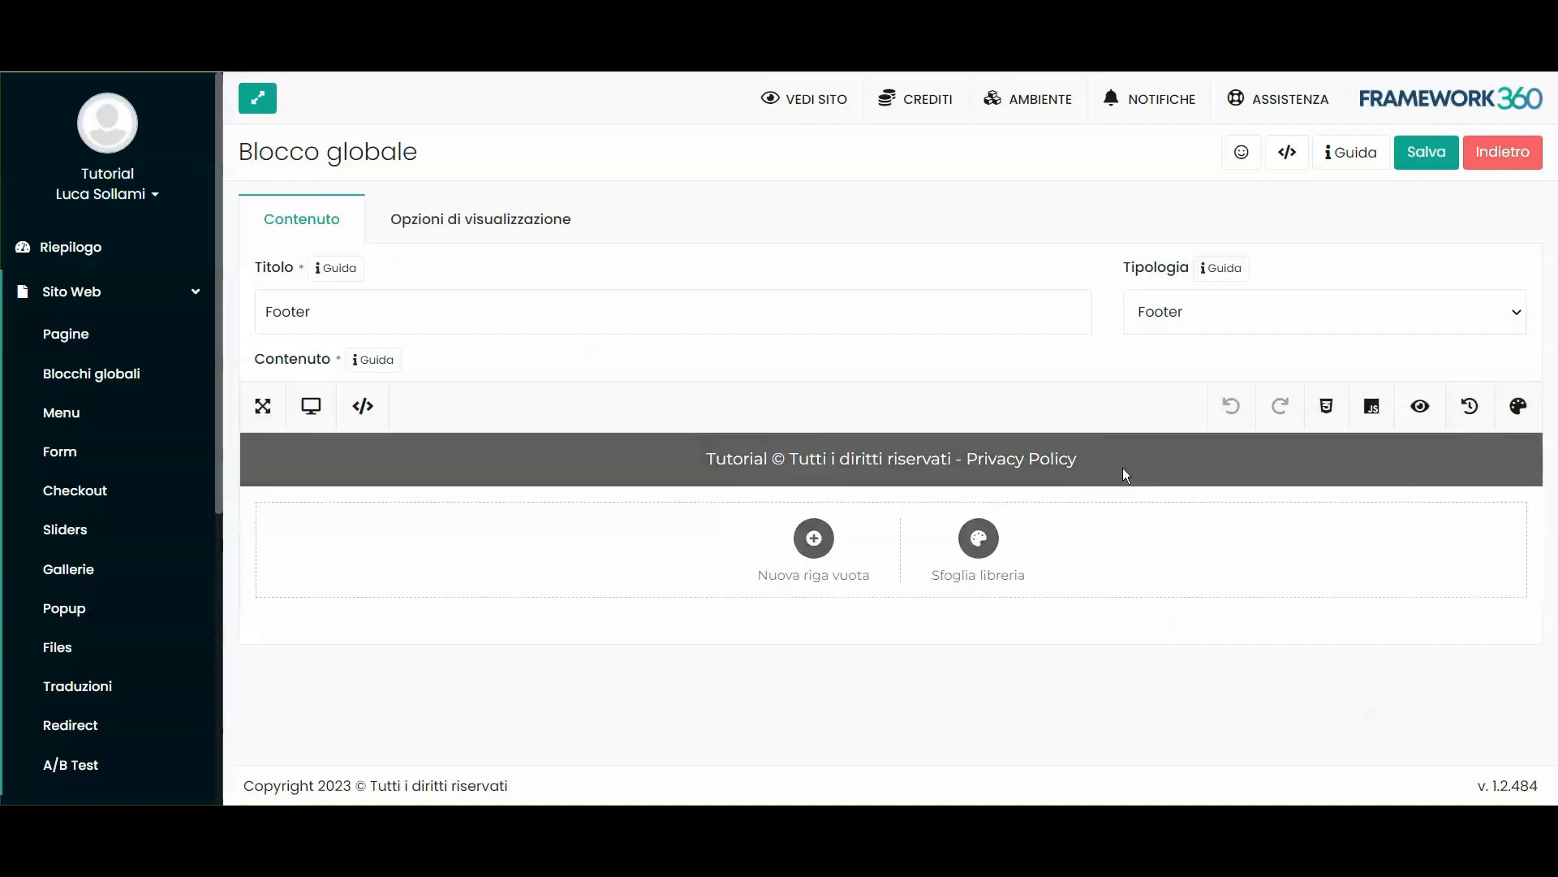
# Open the footer's copyright text for editing and add "| Cookie Policy" after Privacy Policy
pyautogui.click(1126, 474)
pyautogui.click(1189, 153)
pyautogui.click(416, 379)
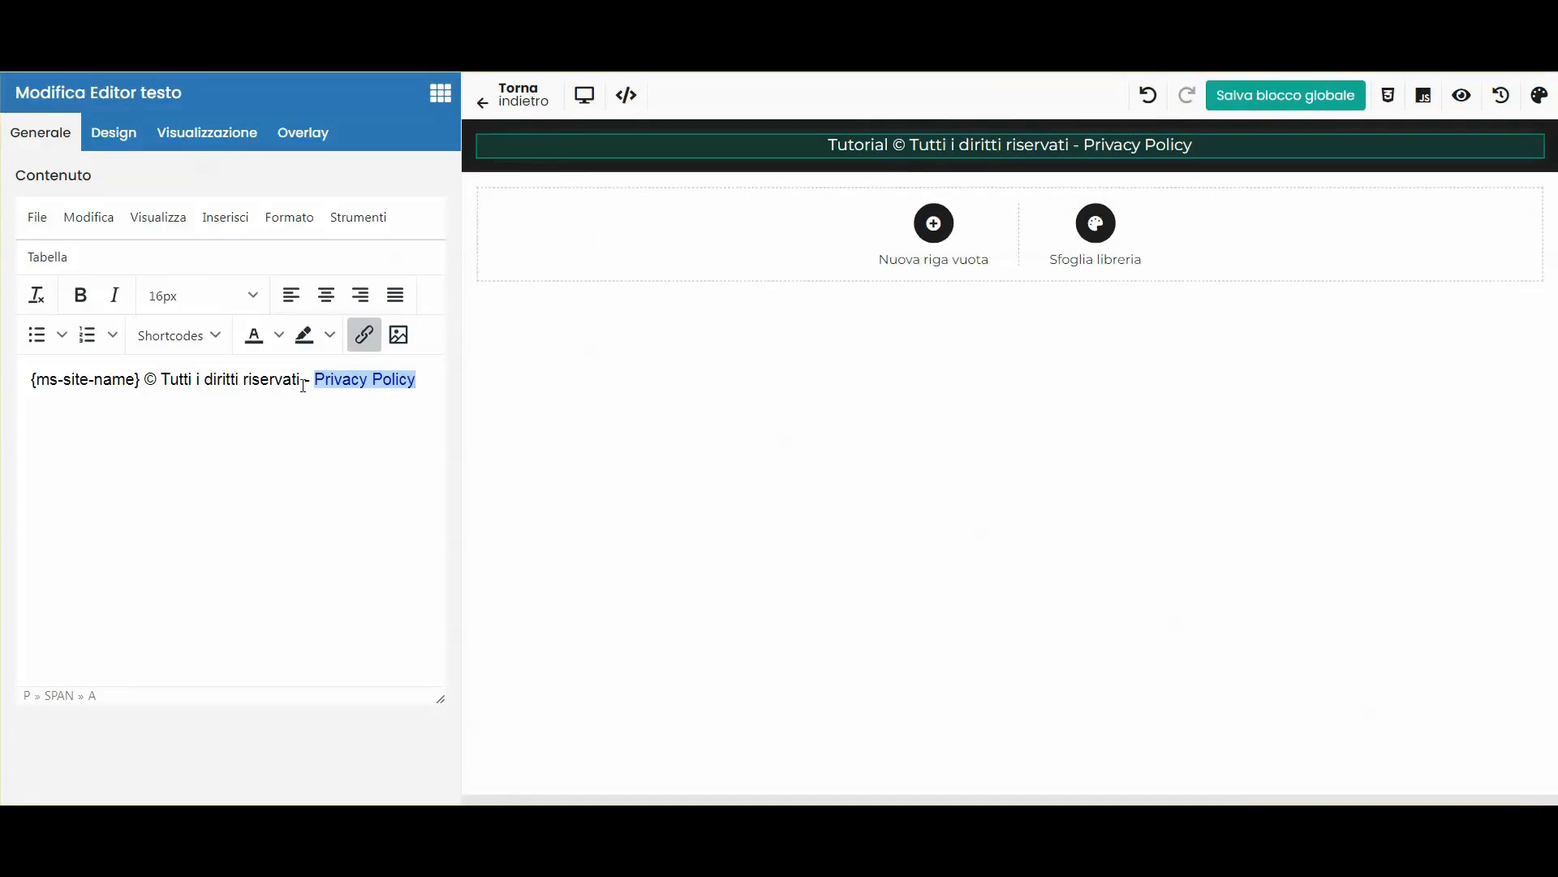
pyautogui.write('| Cookie Policy')
# Clear the existing link URL from the Privacy Policy and Cookie Policy footer text
pyautogui.hotkey('ctrl', 'k')
pyautogui.moveTo(750, 355); pyautogui.dragTo(552, 357)
pyautogui.press('Escape')
# Link the words "Privacy Policy" in the footer text to /privacy-policy
pyautogui.moveTo(315, 380); pyautogui.dragTo(413, 383)
pyautogui.click(357, 333)
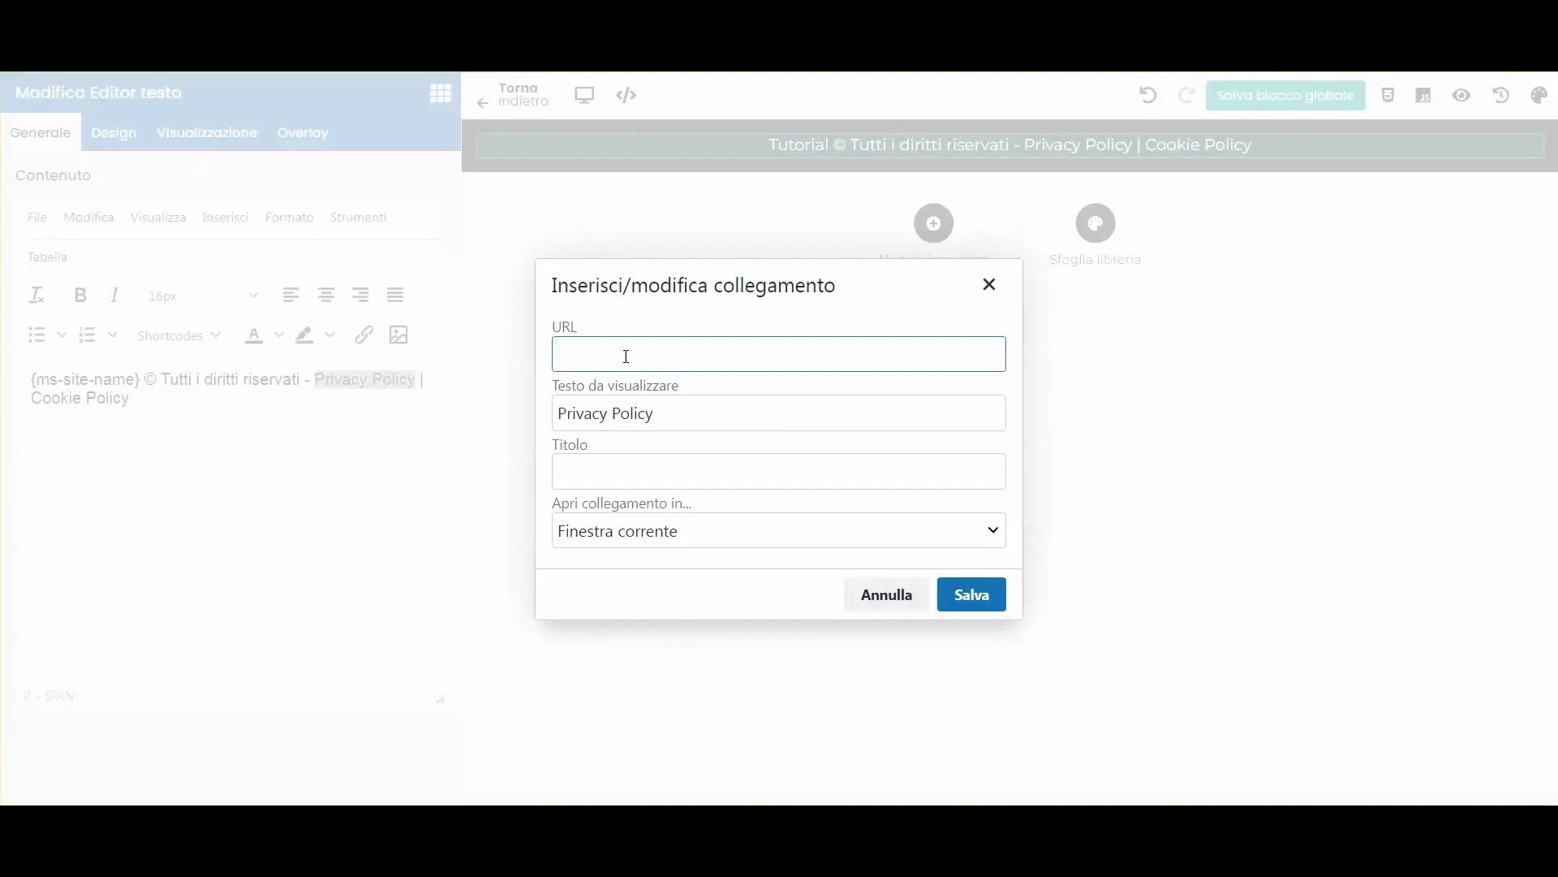
pyautogui.write('/privacy-po')
pyautogui.write('y')
pyautogui.press('Return')
# Link the words "Cookie Policy" in the footer text to /cookie-policy and save the global block
pyautogui.moveTo(131, 400); pyautogui.dragTo(4, 418)
pyautogui.click(364, 336)
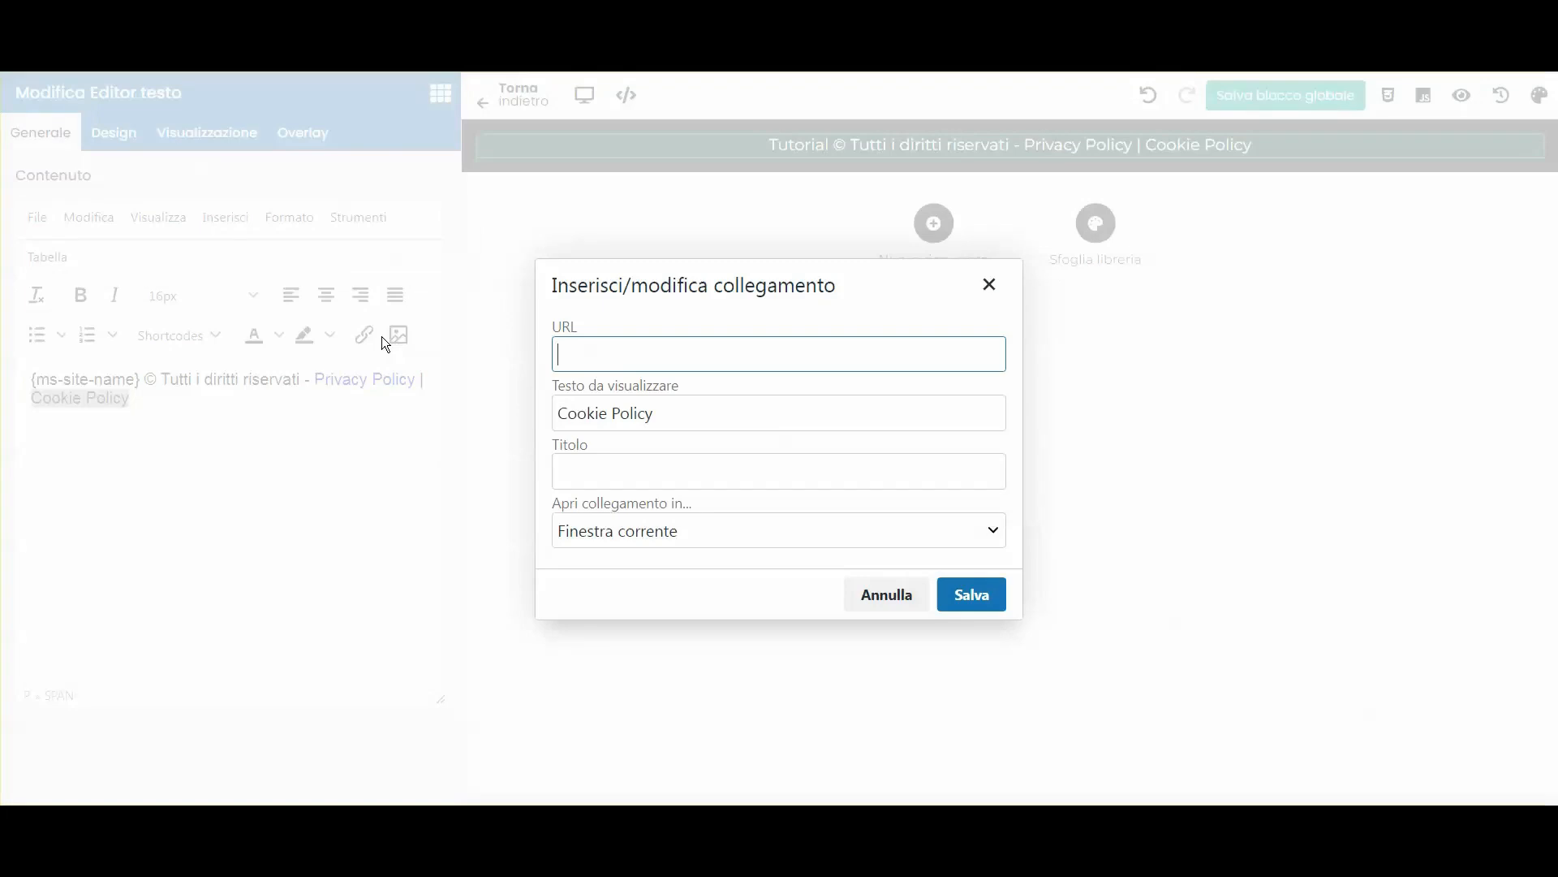
pyautogui.write('/cookie-policy')
pyautogui.press('Return')
pyautogui.click(1261, 96)
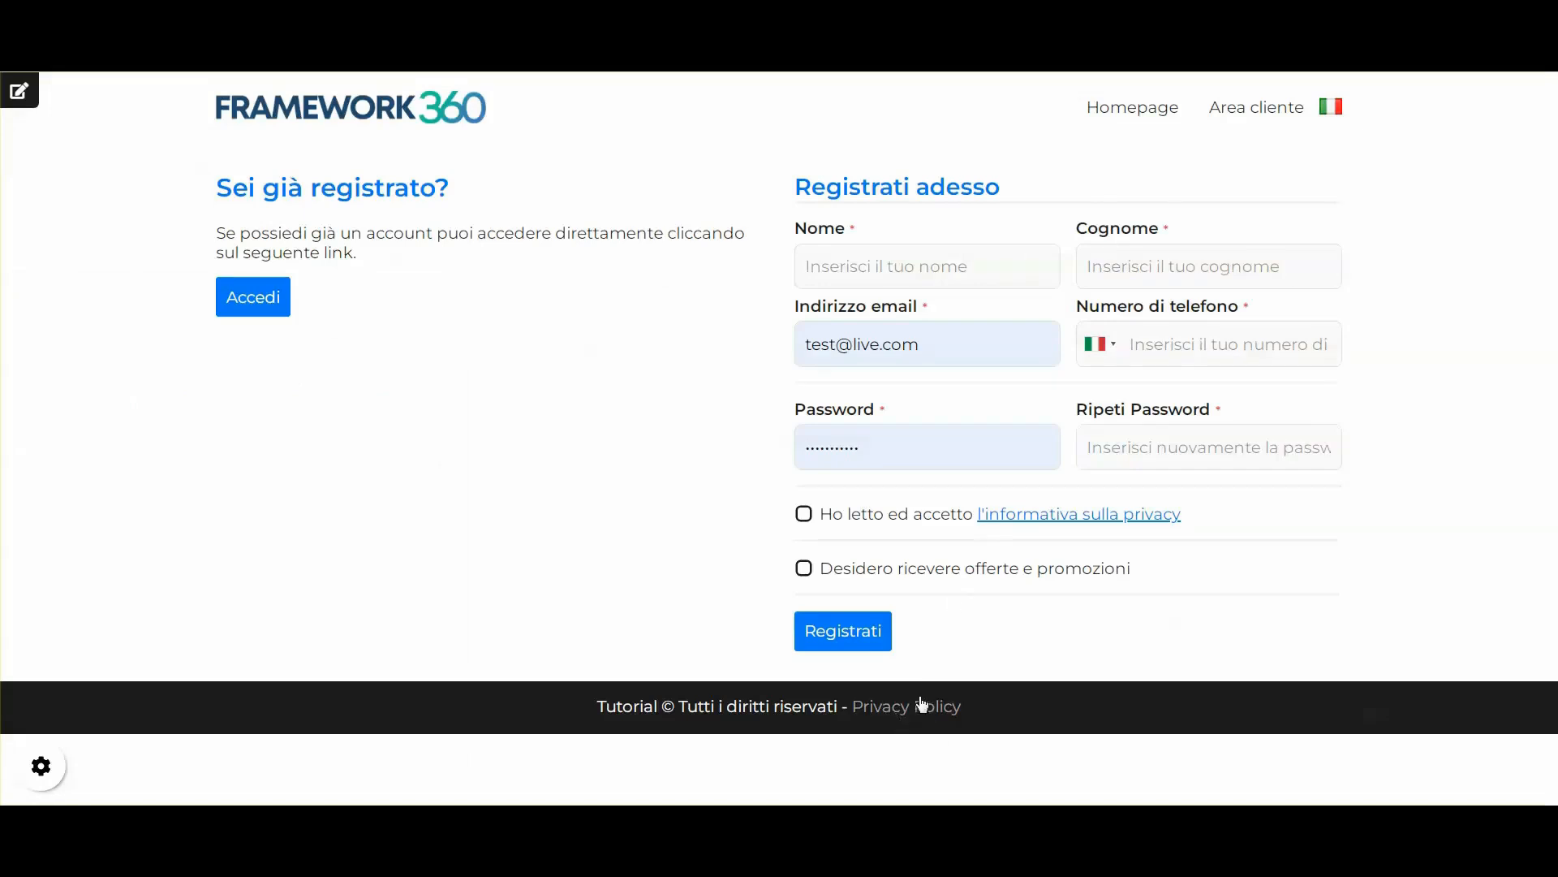
# Reload the site's registration page and follow the Privacy Policy link in its footer
pyautogui.press('F5')
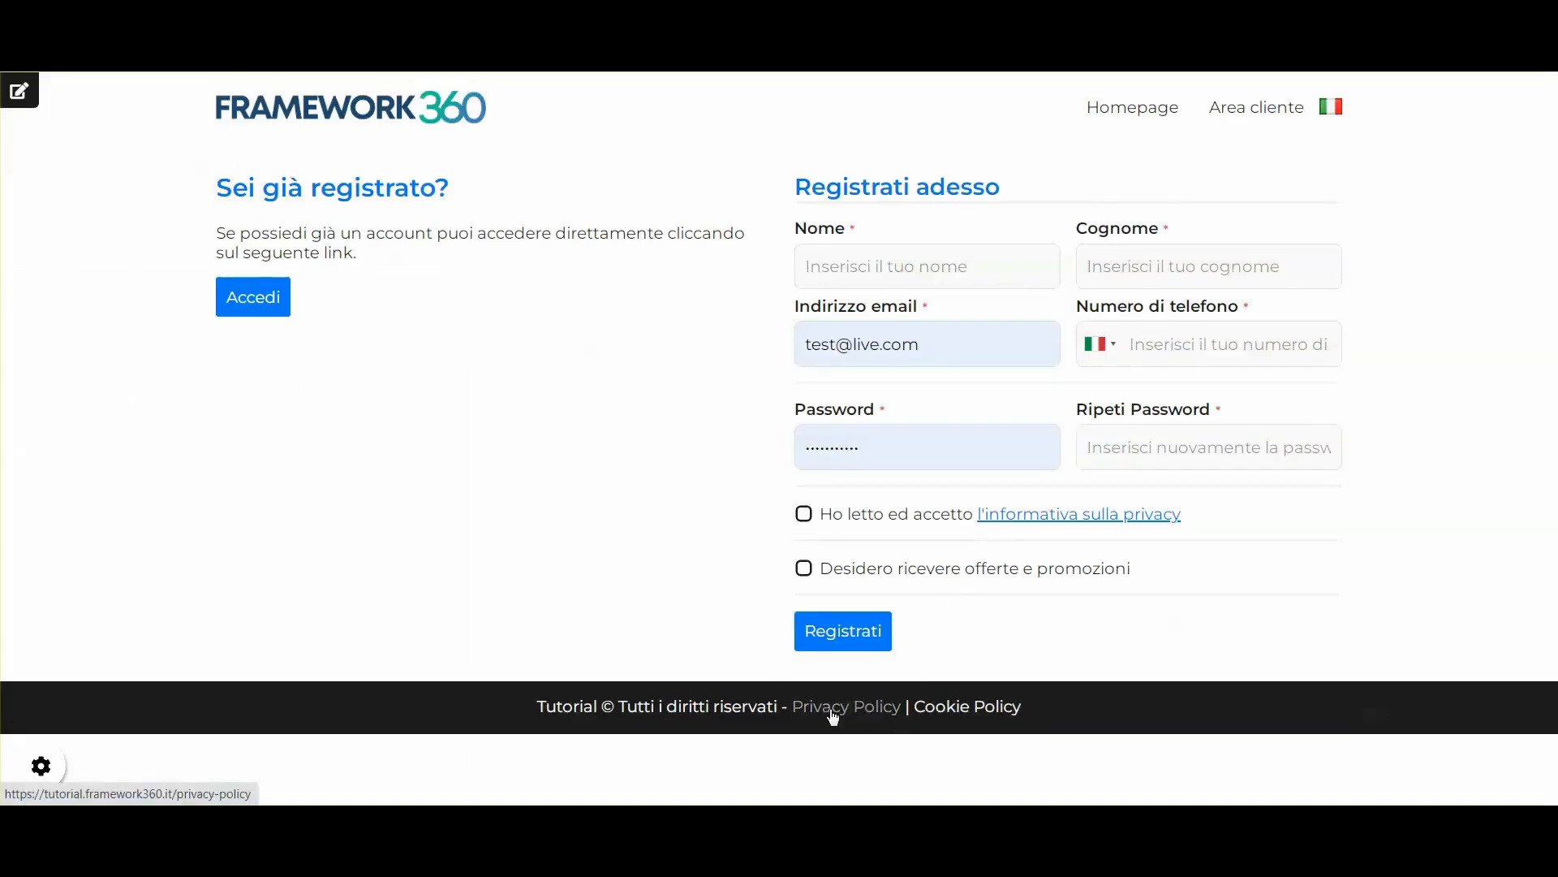
pyautogui.click(831, 714)
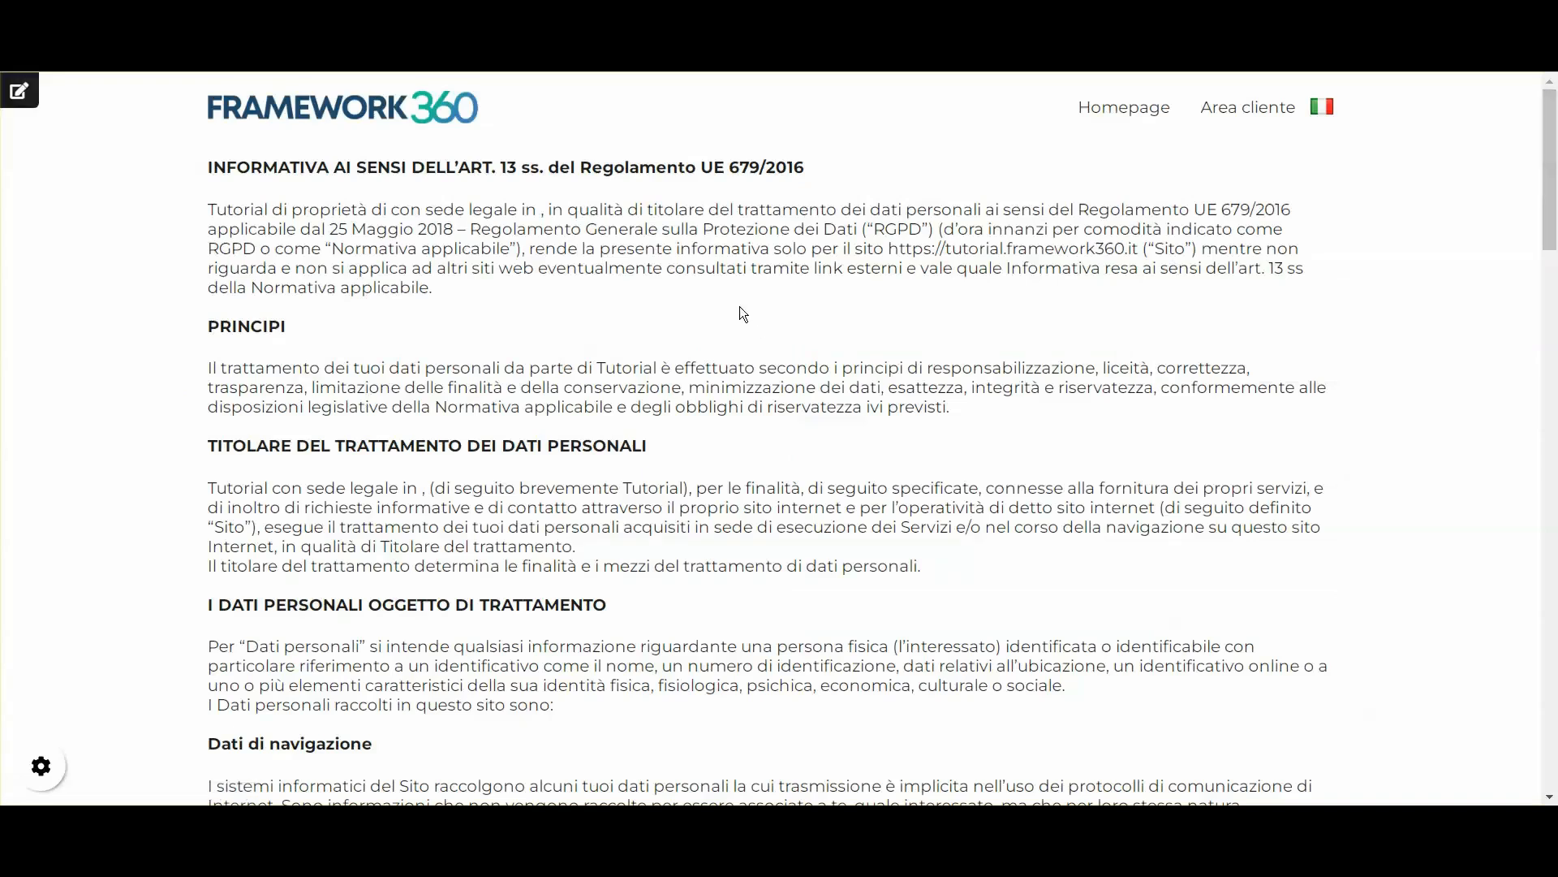